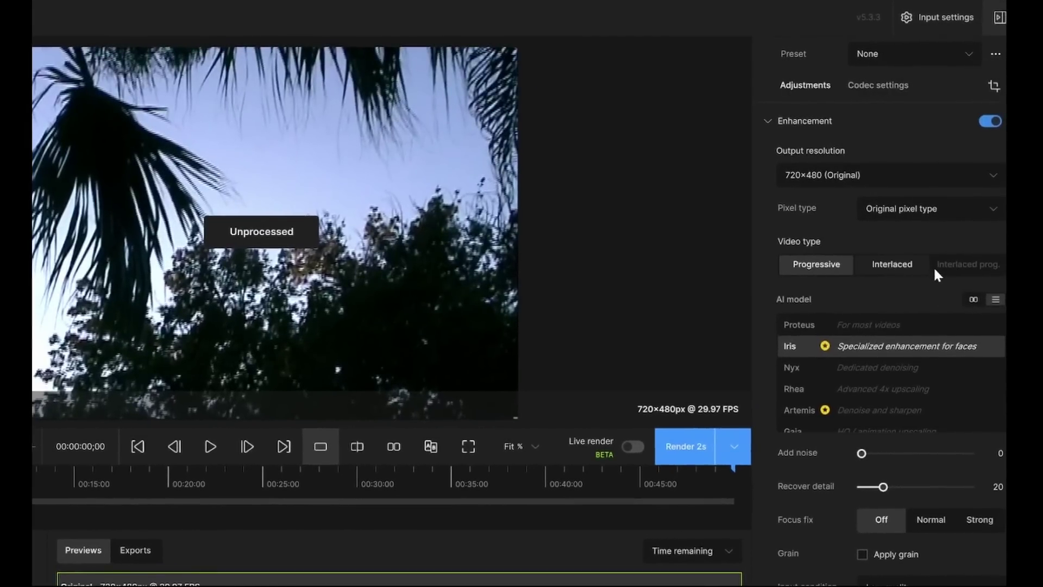
- Switch through the available video types and set the clip's video type to Interlaced
{"action": "left_click", "coordinate": [895, 269]}
{"action": "left_click", "coordinate": [812, 266]}
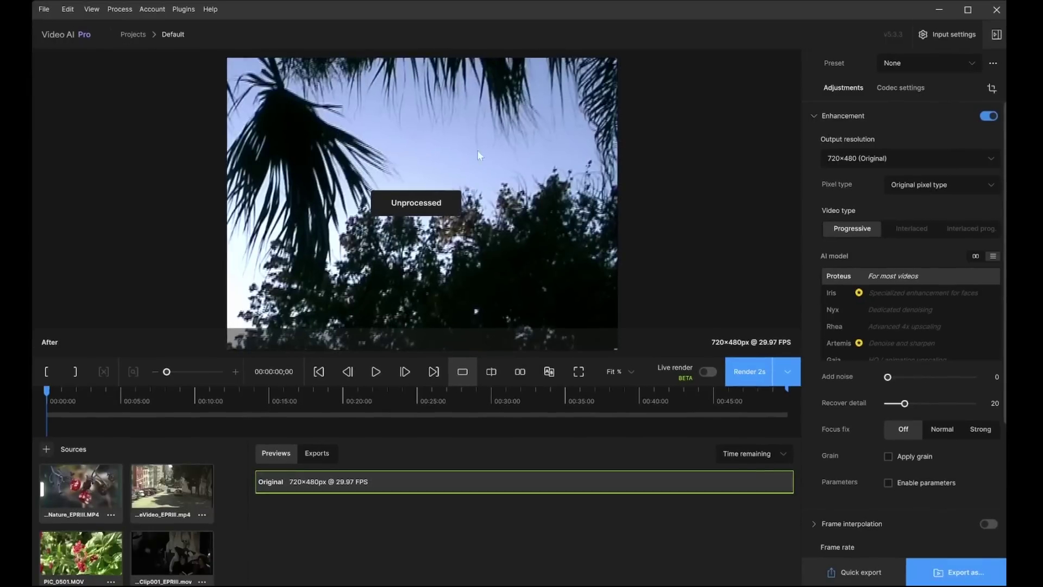
{"action": "left_click", "coordinate": [958, 229]}
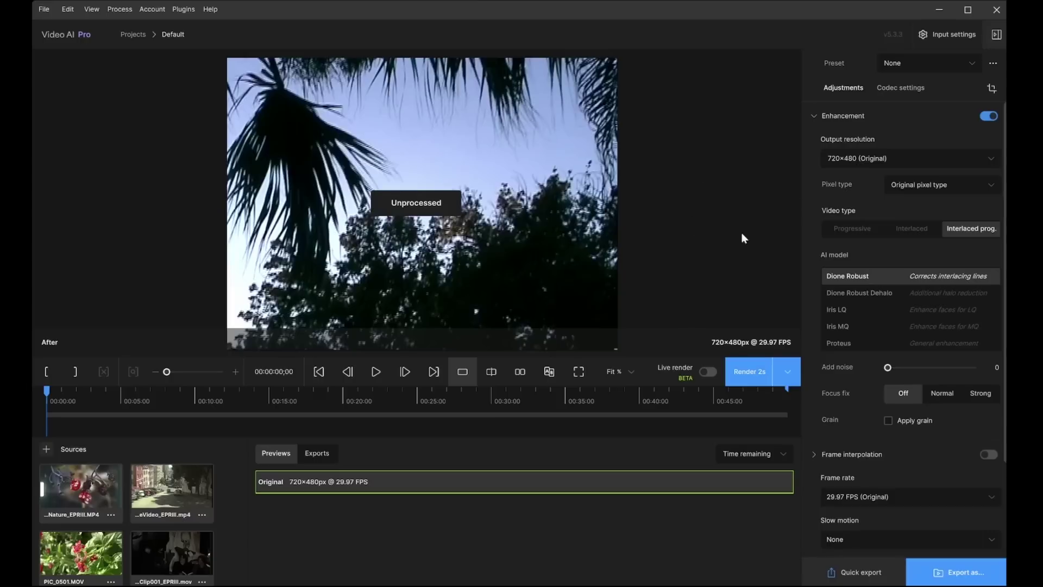
{"action": "left_click", "coordinate": [912, 231]}
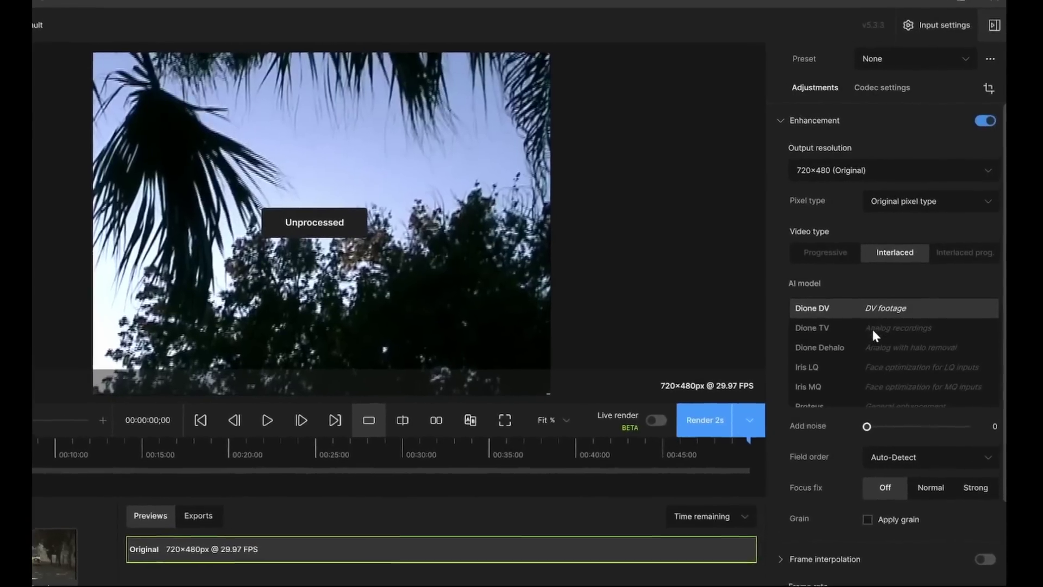
- Review the interlaced AI models and render a 2-second preview from the clip's start with Dione DV and Auto-Detect field order
{"action": "scroll", "coordinate": [880, 356], "scroll_direction": "down", "scroll_amount": 1}
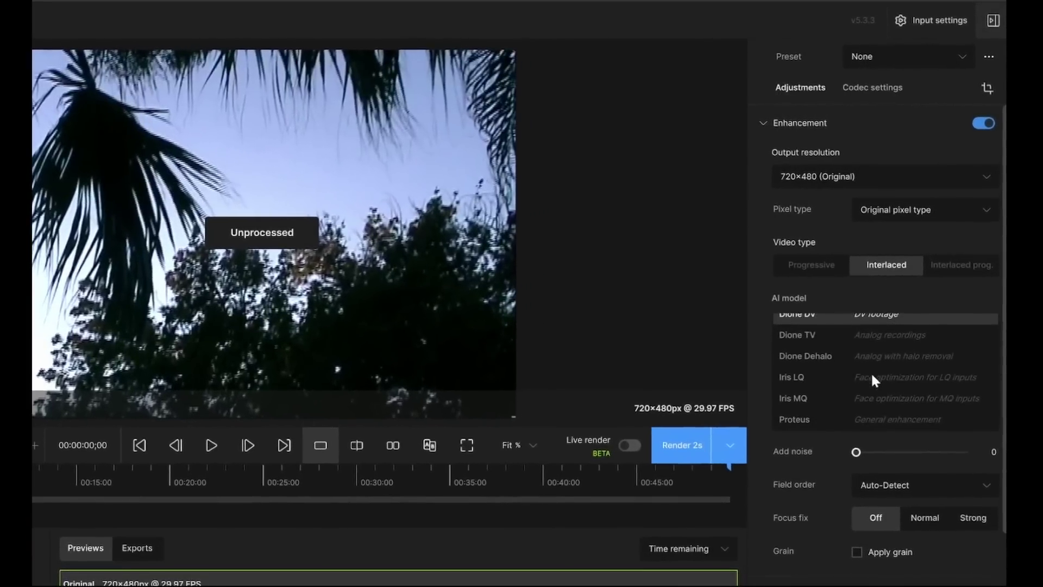
{"action": "scroll", "coordinate": [880, 355], "scroll_direction": "up", "scroll_amount": 1}
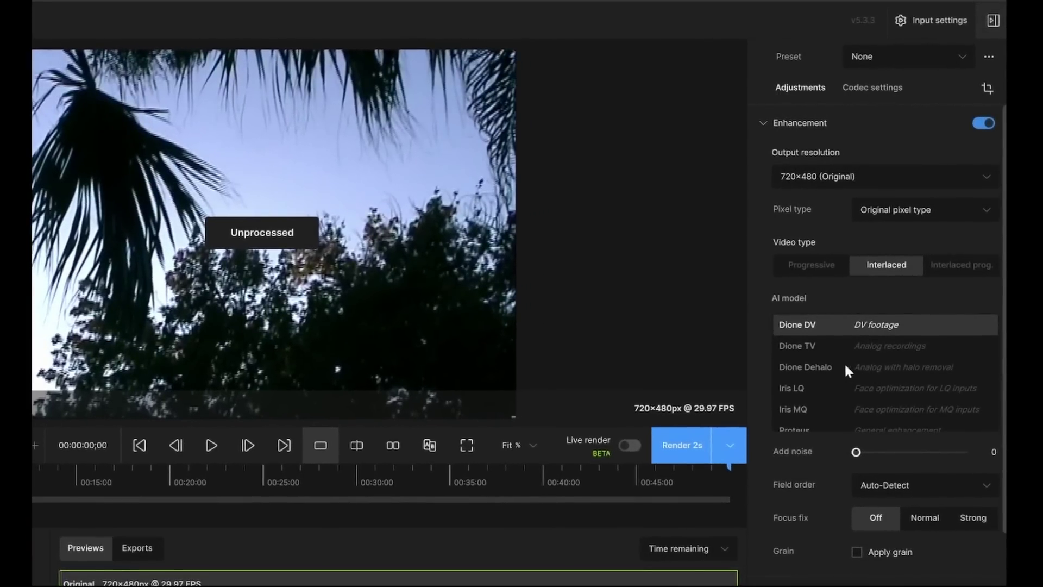
{"action": "scroll", "coordinate": [921, 388], "scroll_direction": "down", "scroll_amount": 1}
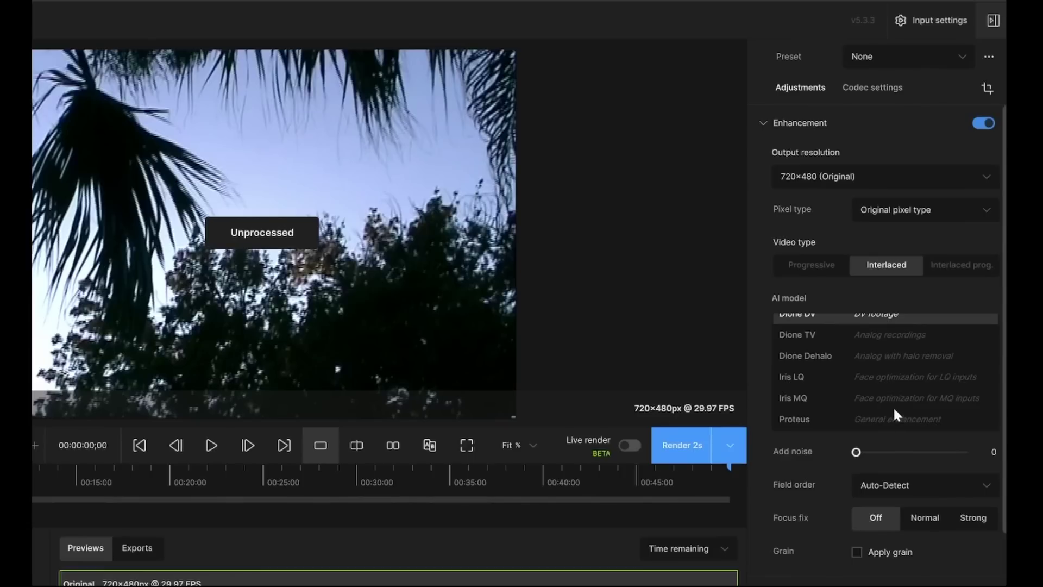
{"action": "scroll", "coordinate": [896, 410], "scroll_direction": "up", "scroll_amount": 1}
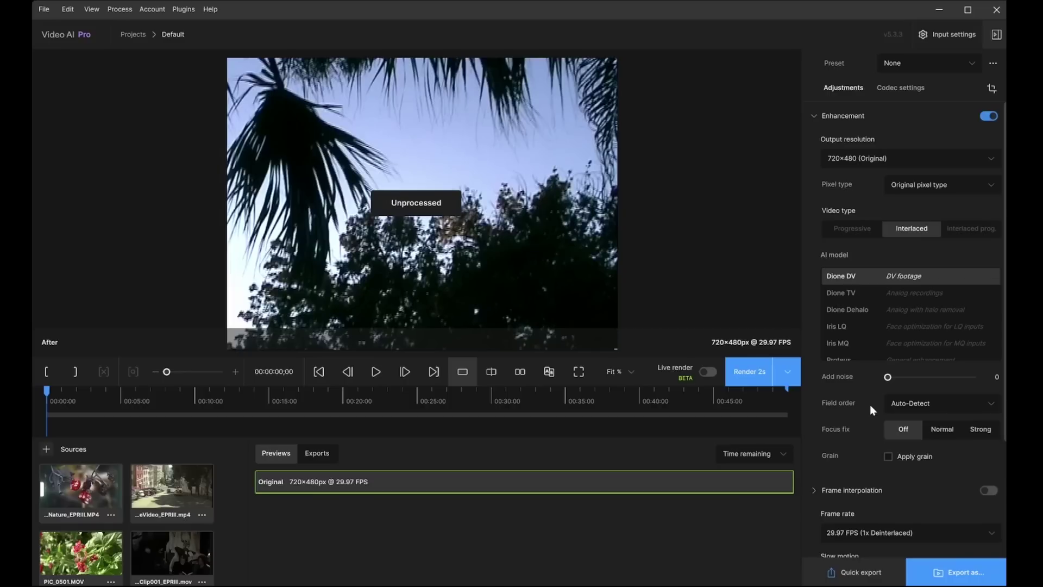
{"action": "left_click", "coordinate": [982, 405]}
{"action": "left_click", "coordinate": [990, 407]}
{"action": "left_click", "coordinate": [762, 373]}
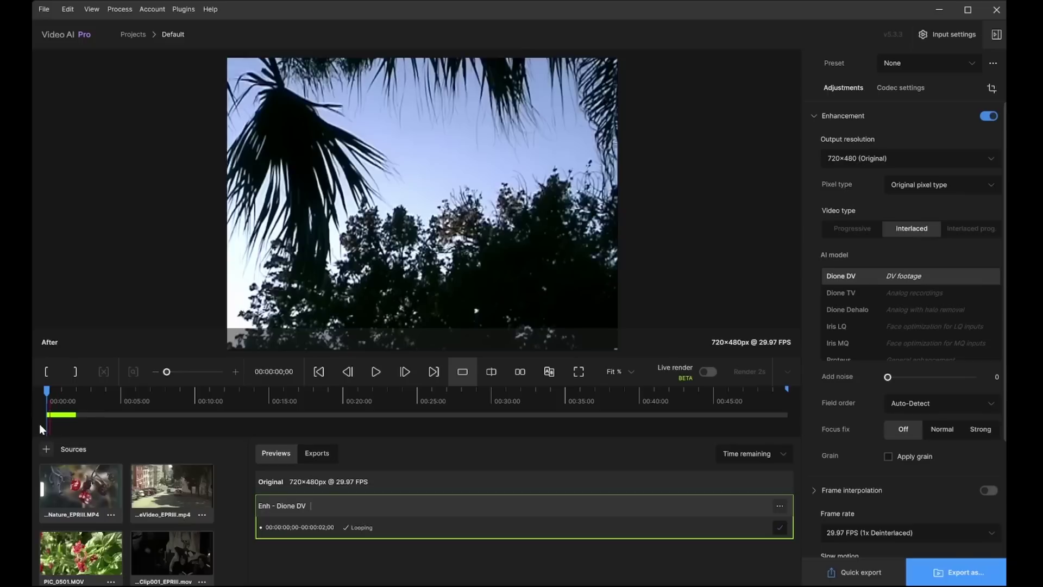
- Scrub through the rendered segment, move the playhead to 00:00:02;23 and render another 2-second Dione DV preview
{"action": "left_click", "coordinate": [56, 405]}
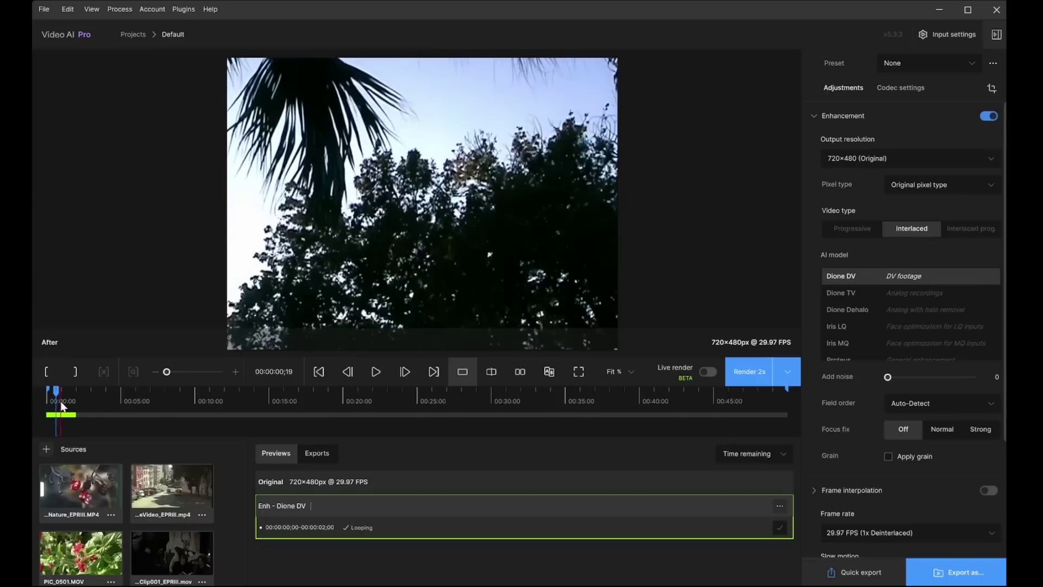
{"action": "left_click", "coordinate": [63, 403]}
{"action": "left_click", "coordinate": [74, 402]}
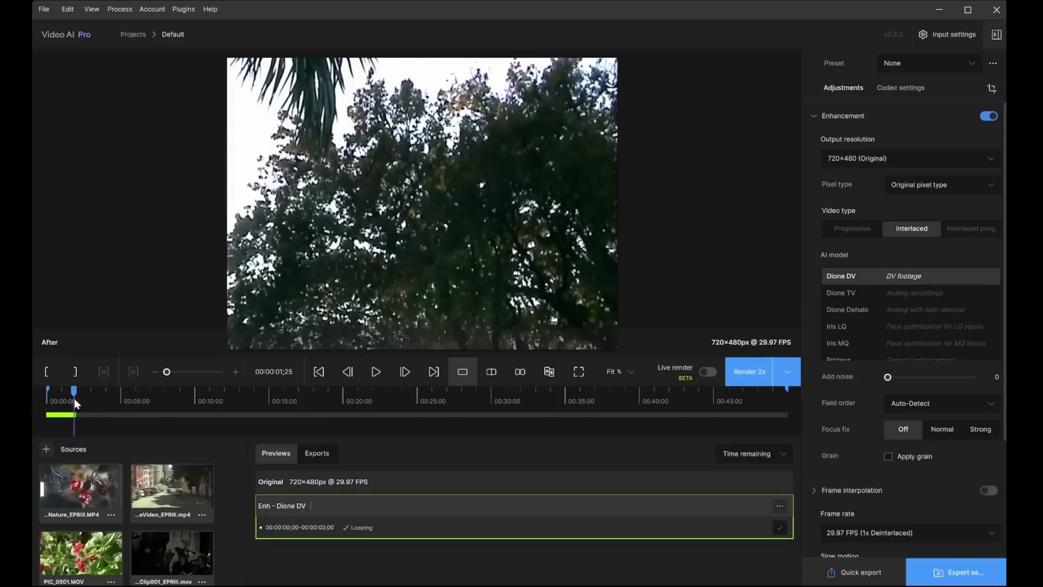
{"action": "mouse_move", "coordinate": [76, 398]}
{"action": "left_mouse_down"}
{"action": "mouse_move", "coordinate": [96, 397]}
{"action": "mouse_move", "coordinate": [88, 402]}
{"action": "left_mouse_up"}
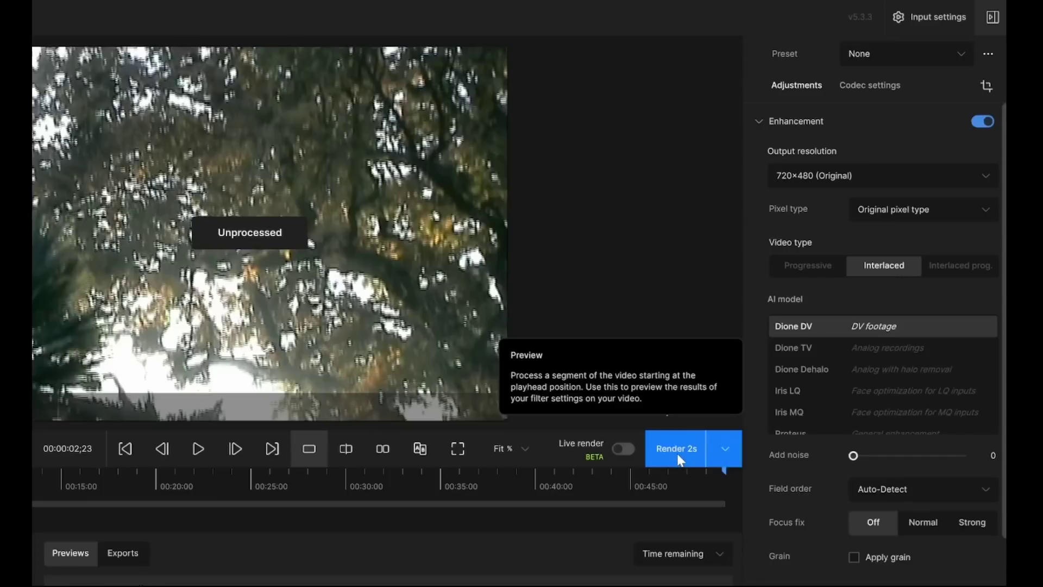
{"action": "left_click", "coordinate": [753, 374]}
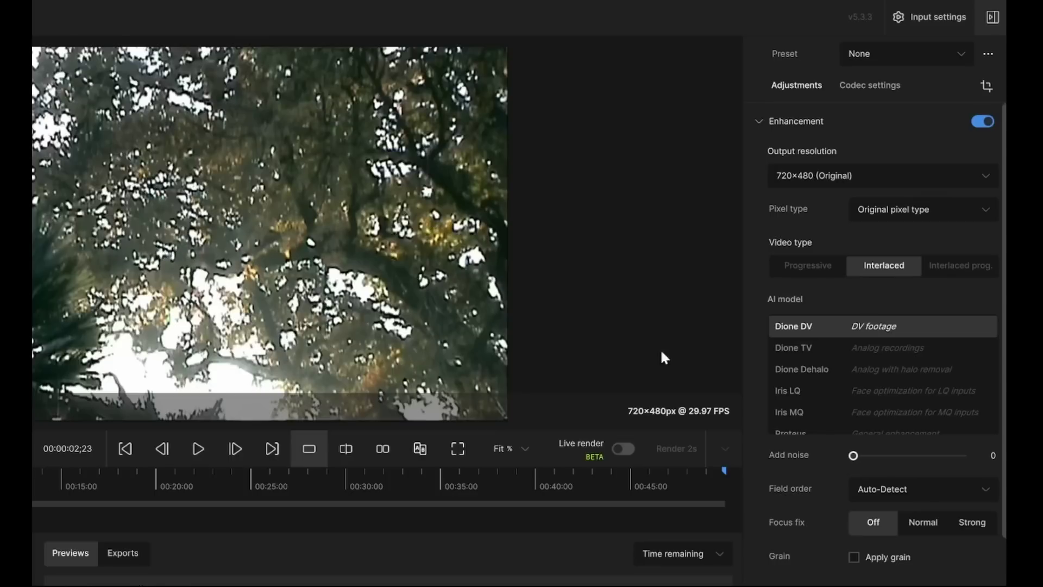
- Render a 2-second preview with the Dione Dehalo model at the same position and compare it with the Dione DV preview
{"action": "left_click", "coordinate": [814, 369]}
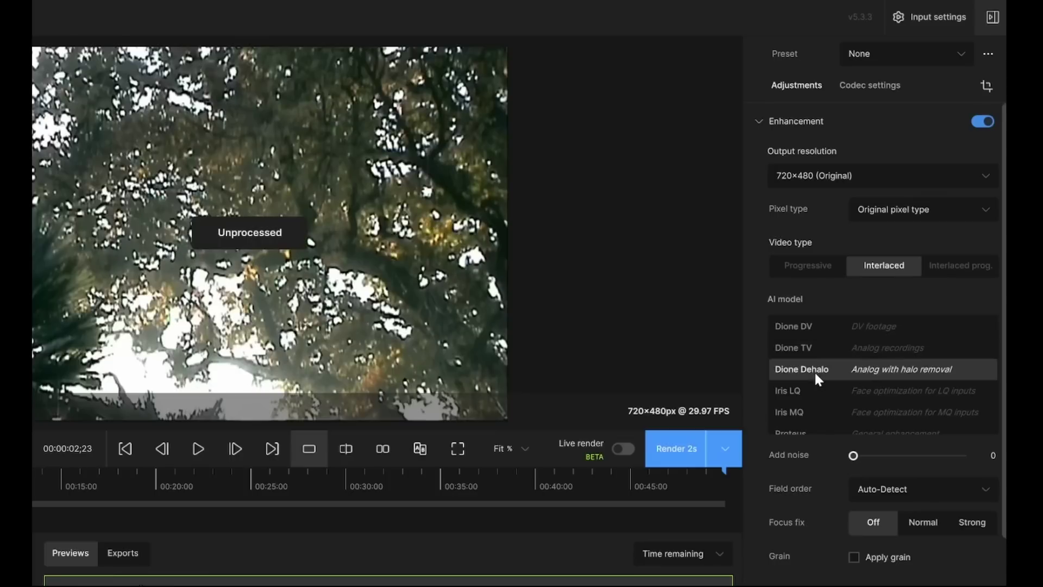
{"action": "left_click", "coordinate": [694, 457]}
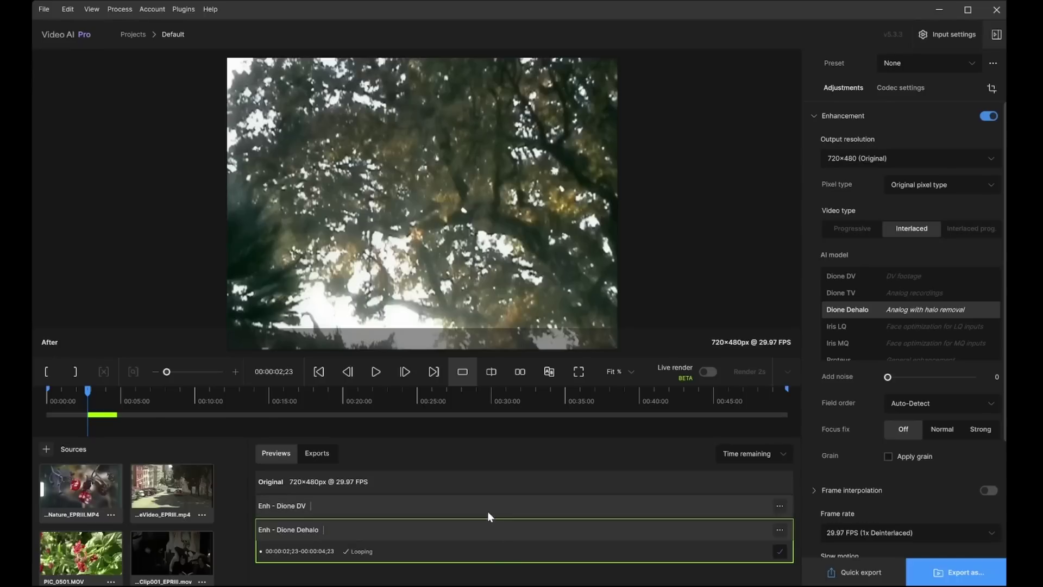
{"action": "left_click", "coordinate": [487, 510]}
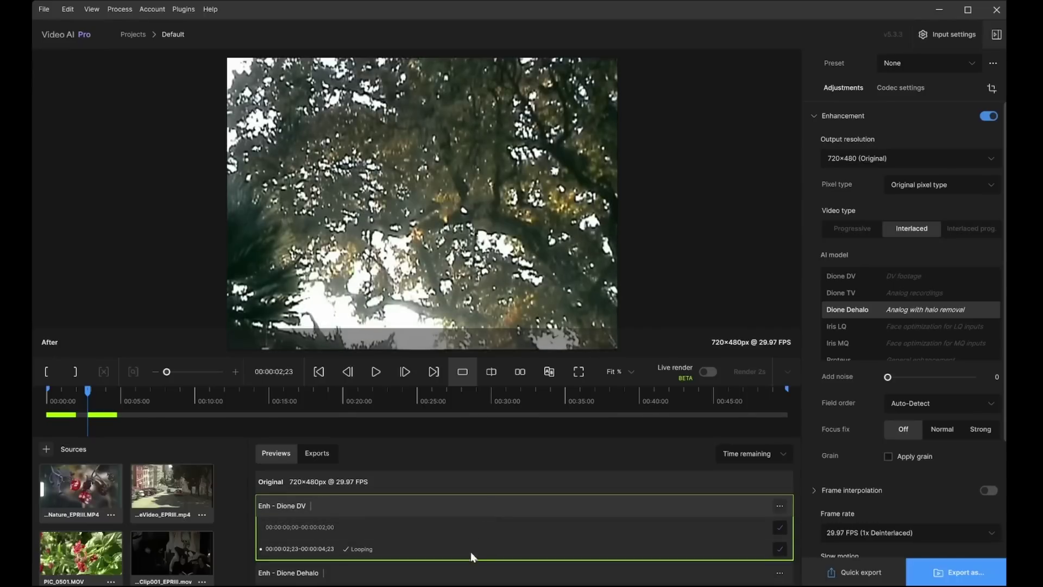
{"action": "left_click", "coordinate": [466, 573]}
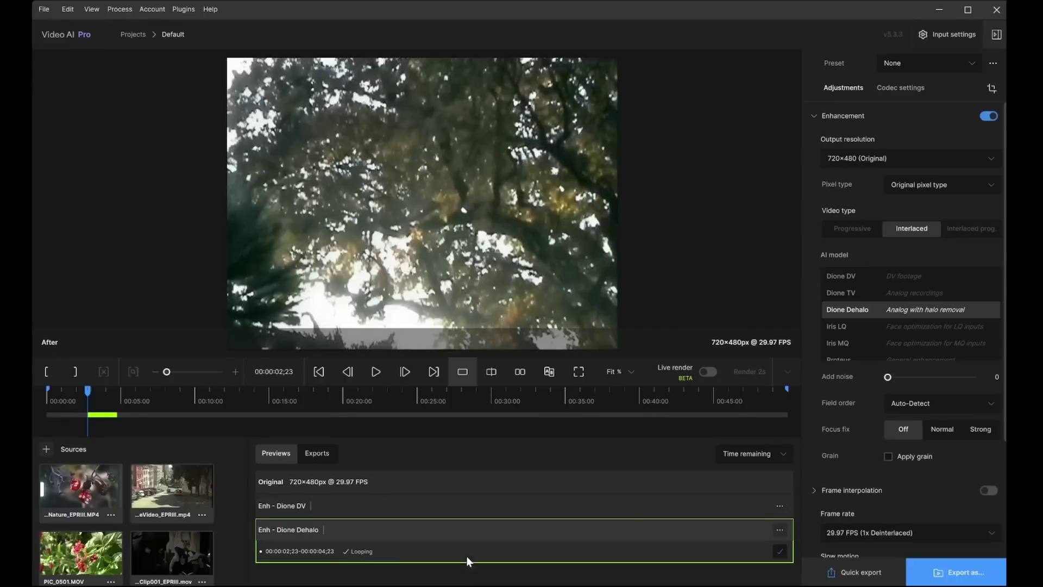
{"action": "left_click", "coordinate": [456, 511]}
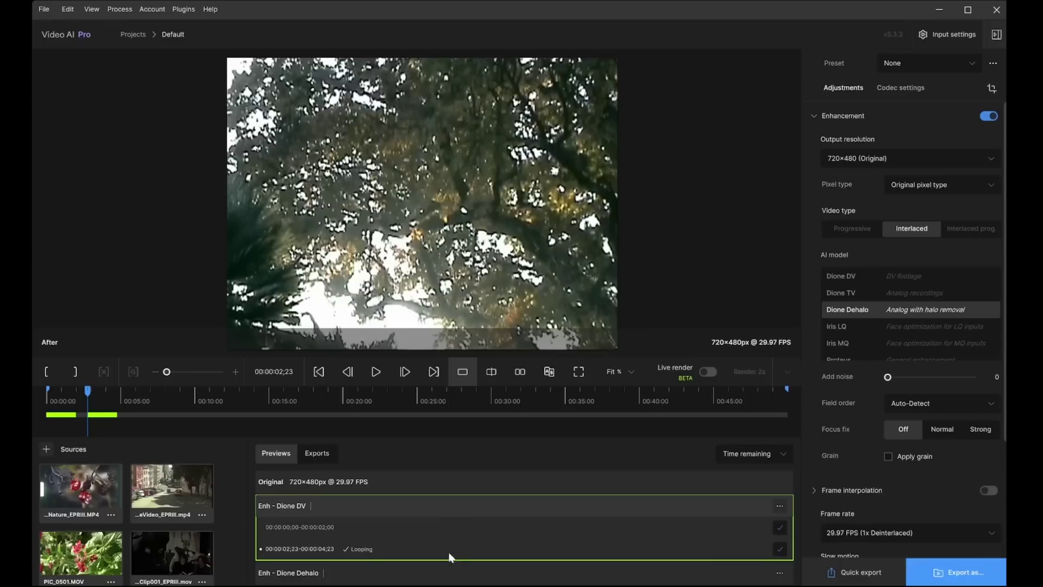
{"action": "left_click", "coordinate": [444, 573]}
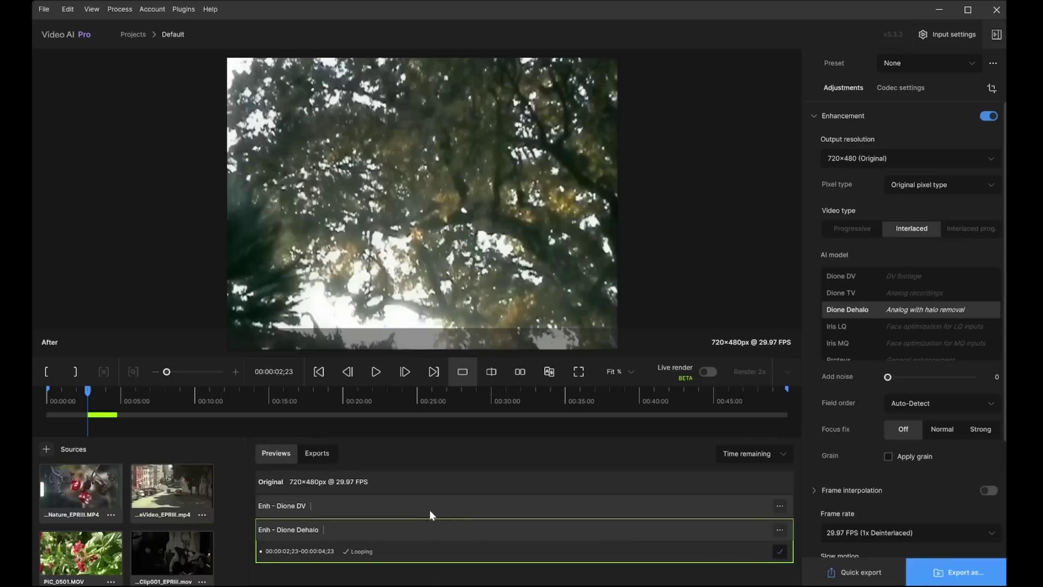
{"action": "left_click", "coordinate": [430, 512]}
{"action": "left_click", "coordinate": [426, 569]}
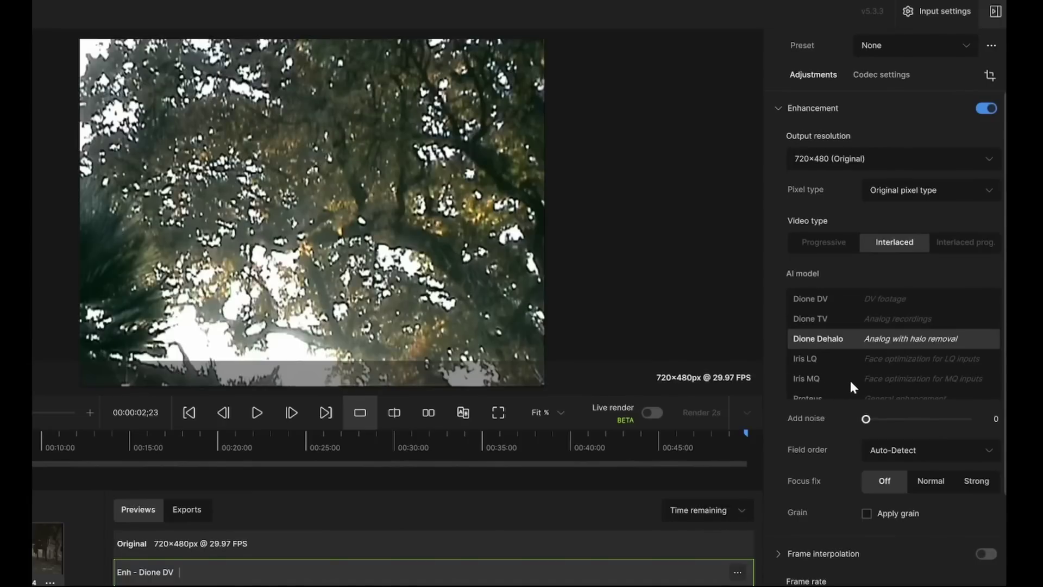
- On the original footage, enable Enhancement as Interlaced with the Iris LQ model and render a 2-second preview from 00:00:03;09
{"action": "scroll", "coordinate": [849, 378], "scroll_direction": "down", "scroll_amount": 3}
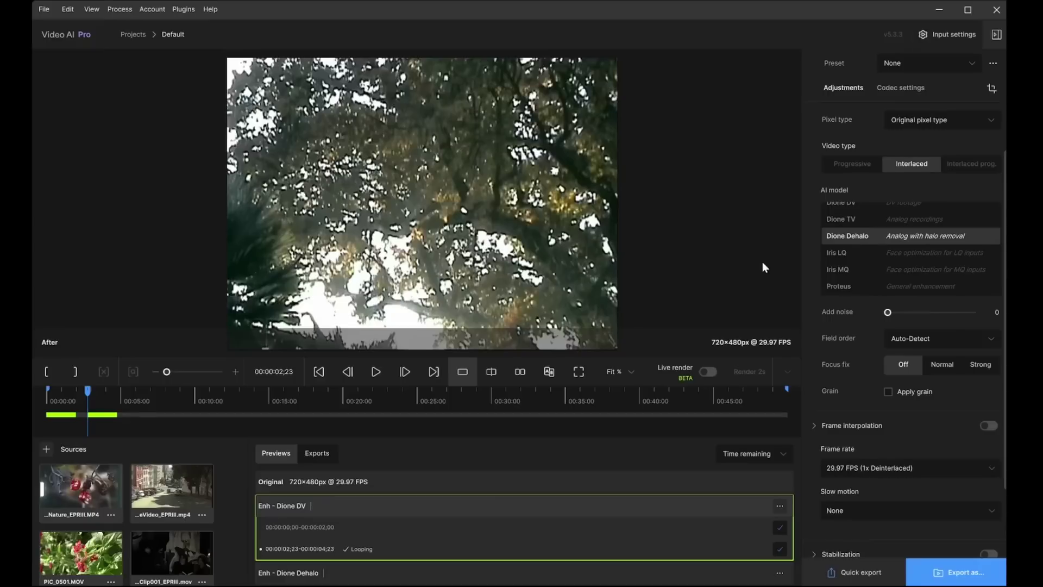
{"action": "left_click", "coordinate": [455, 488]}
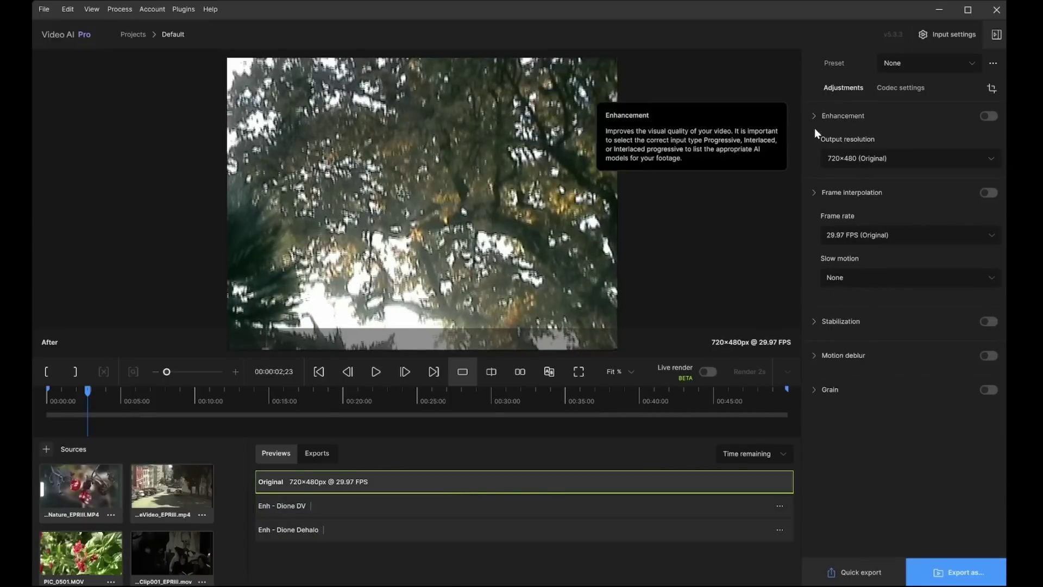
{"action": "left_click", "coordinate": [988, 116]}
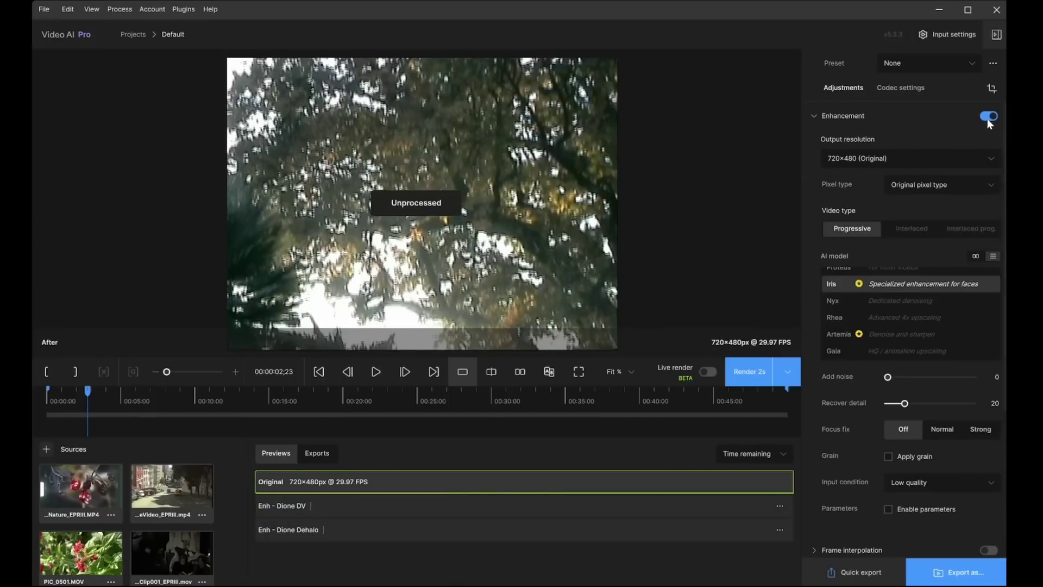
{"action": "left_click", "coordinate": [920, 230]}
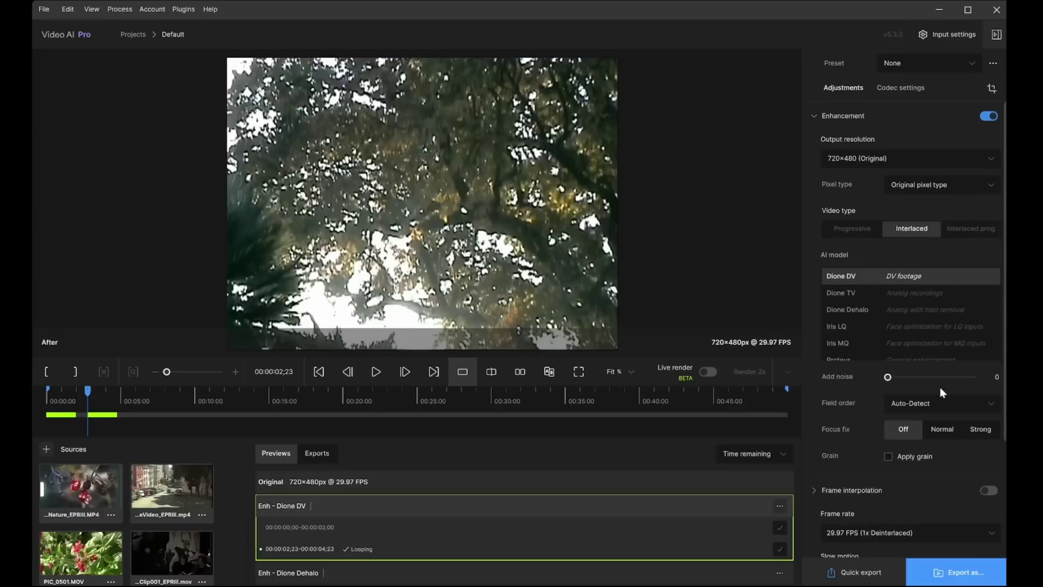
{"action": "left_click", "coordinate": [938, 328]}
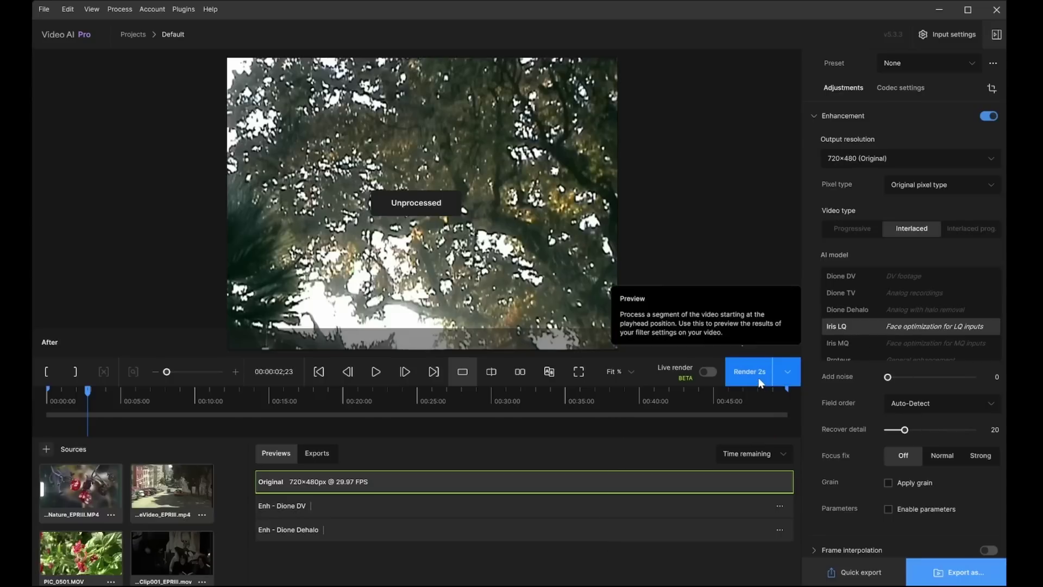
{"action": "left_click", "coordinate": [95, 400]}
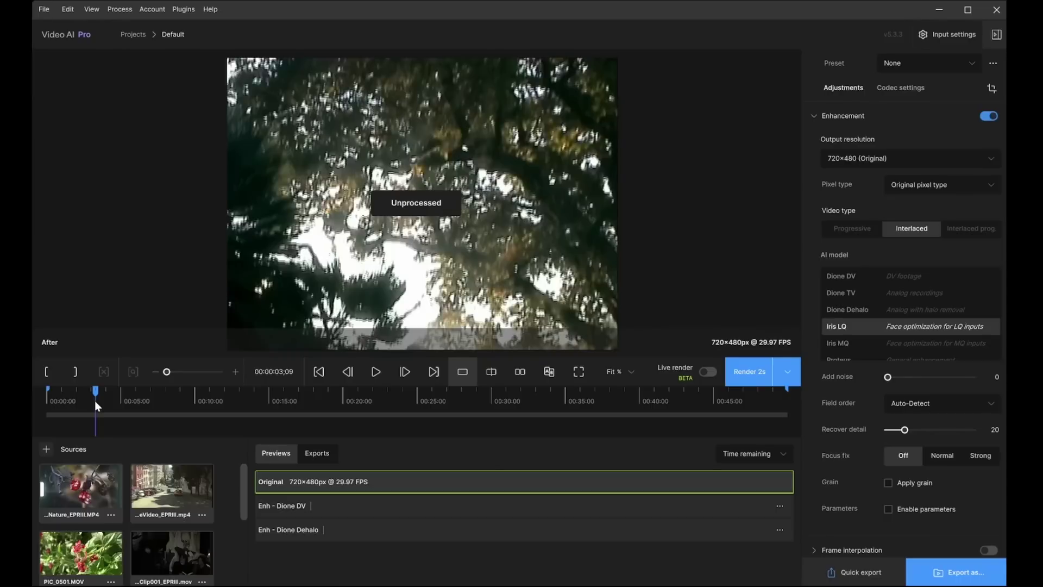
{"action": "left_click", "coordinate": [749, 371]}
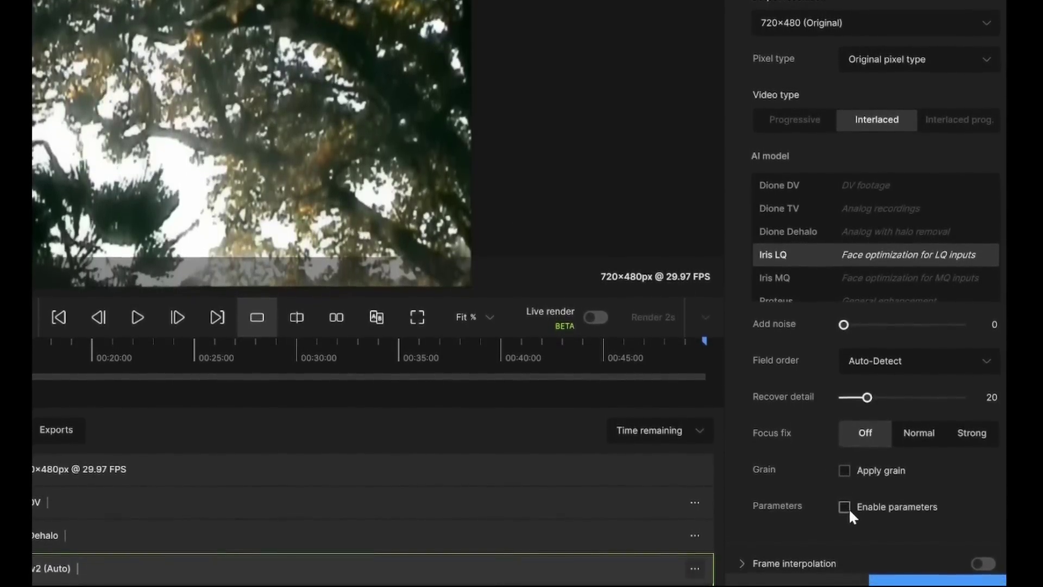
- Enable the Iris LQ parameters, set their mode to Manual and estimate the values automatically
{"action": "left_click", "coordinate": [845, 512]}
{"action": "scroll", "coordinate": [970, 475], "scroll_direction": "down", "scroll_amount": 5}
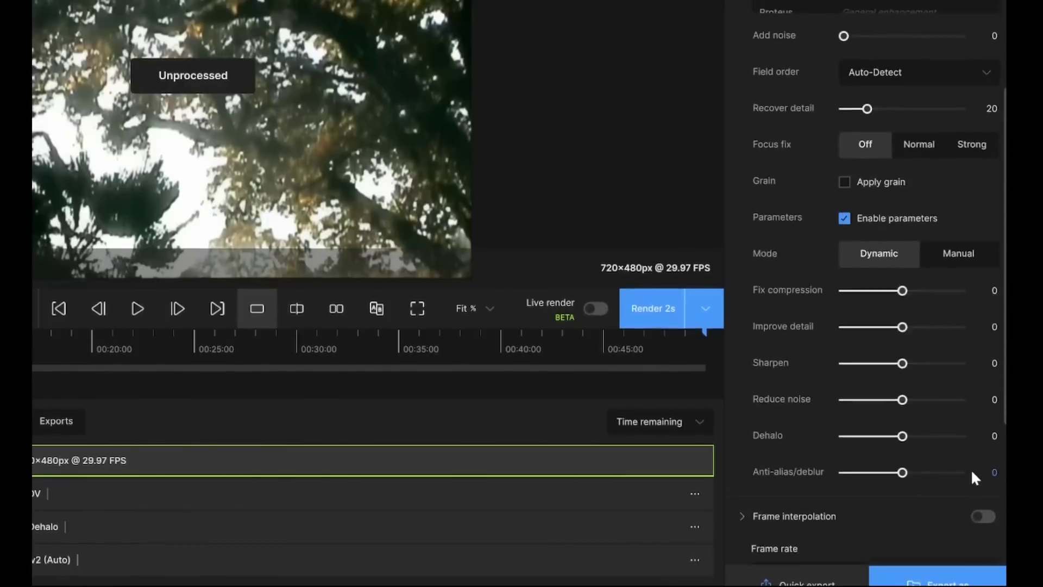
{"action": "scroll", "coordinate": [970, 468], "scroll_direction": "up", "scroll_amount": 1}
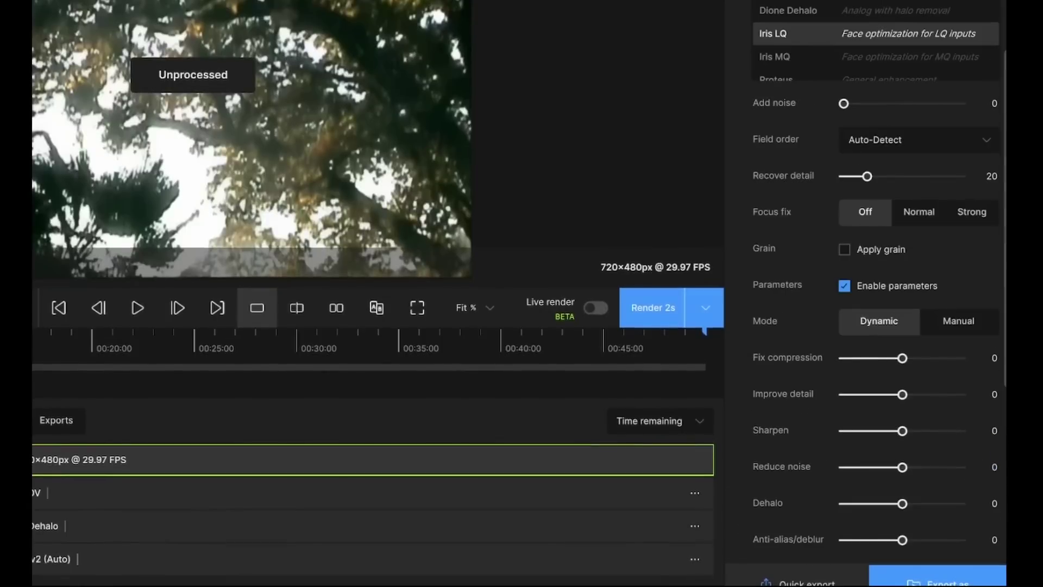
{"action": "left_click", "coordinate": [969, 325]}
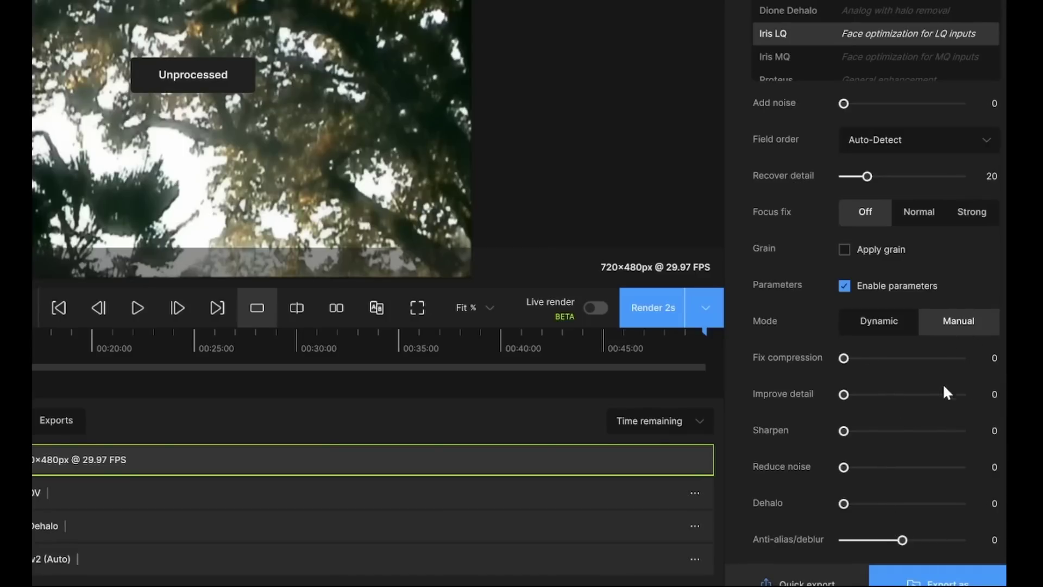
{"action": "scroll", "coordinate": [946, 407], "scroll_direction": "down", "scroll_amount": 2}
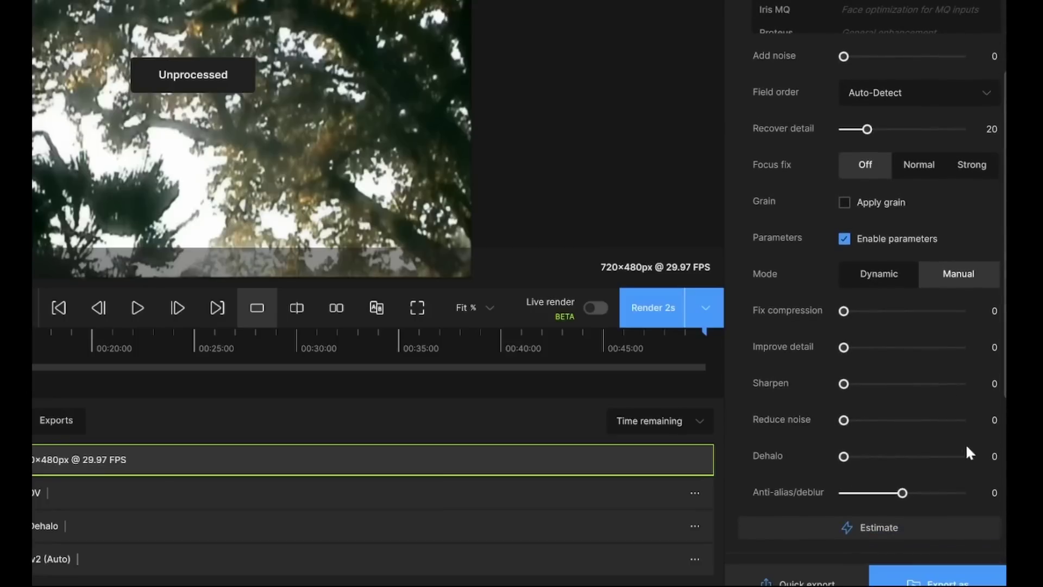
{"action": "left_click", "coordinate": [885, 529]}
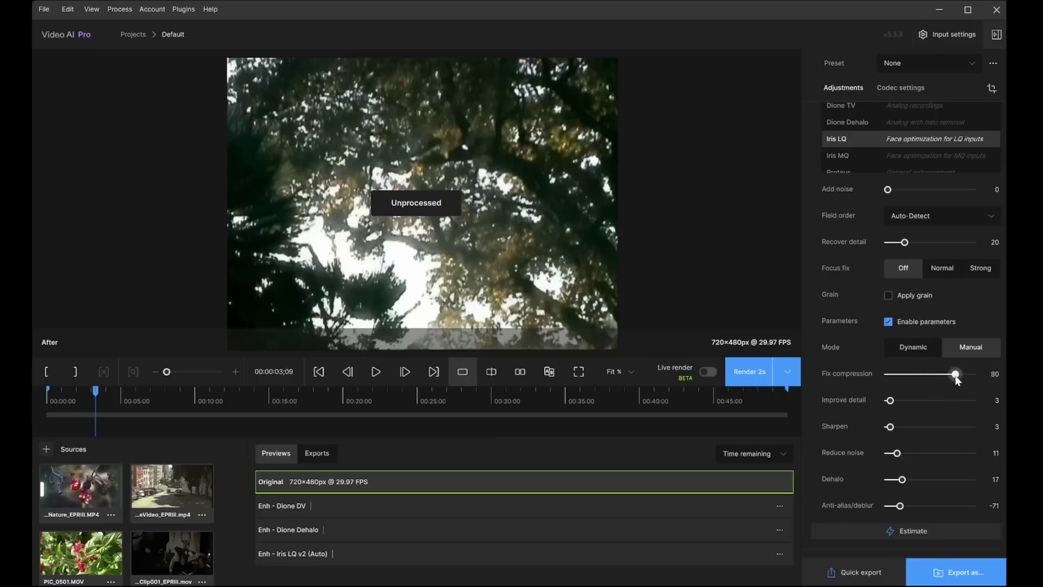
- Set Fix compression to 74, Improve detail to 20, Sharpen to 31, Reduce noise to 46 and Dehalo to 23
{"action": "left_click_drag", "start_coordinate": [956, 377], "coordinate": [950, 376]}
{"action": "left_click", "coordinate": [904, 401]}
{"action": "left_click_drag", "start_coordinate": [889, 427], "coordinate": [927, 454]}
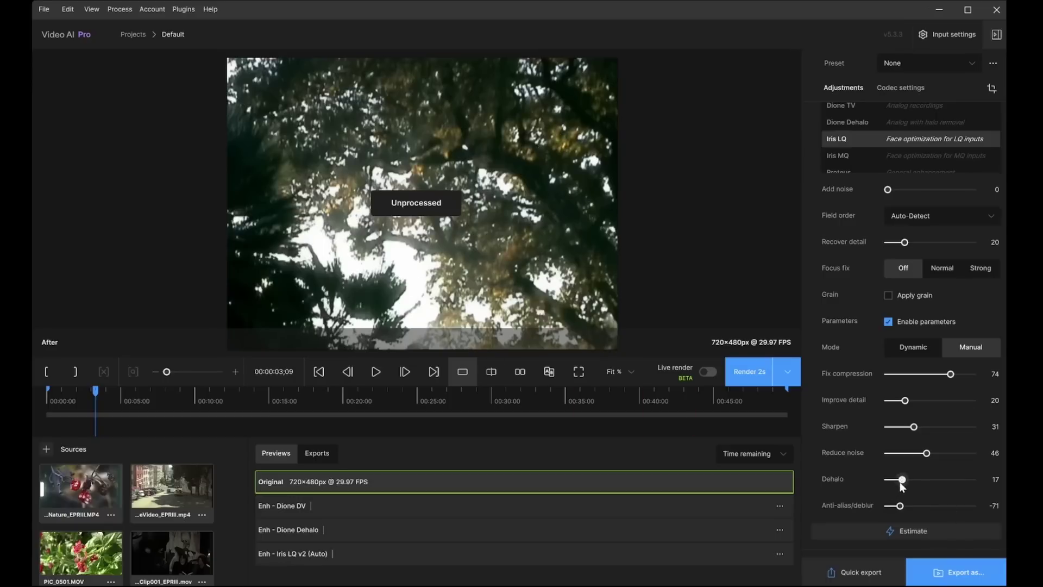
{"action": "left_click_drag", "start_coordinate": [902, 481], "coordinate": [908, 483]}
- Render a 2-second preview with the manual Iris LQ settings and compare it with the automatic Iris LQ preview
{"action": "left_click", "coordinate": [740, 372]}
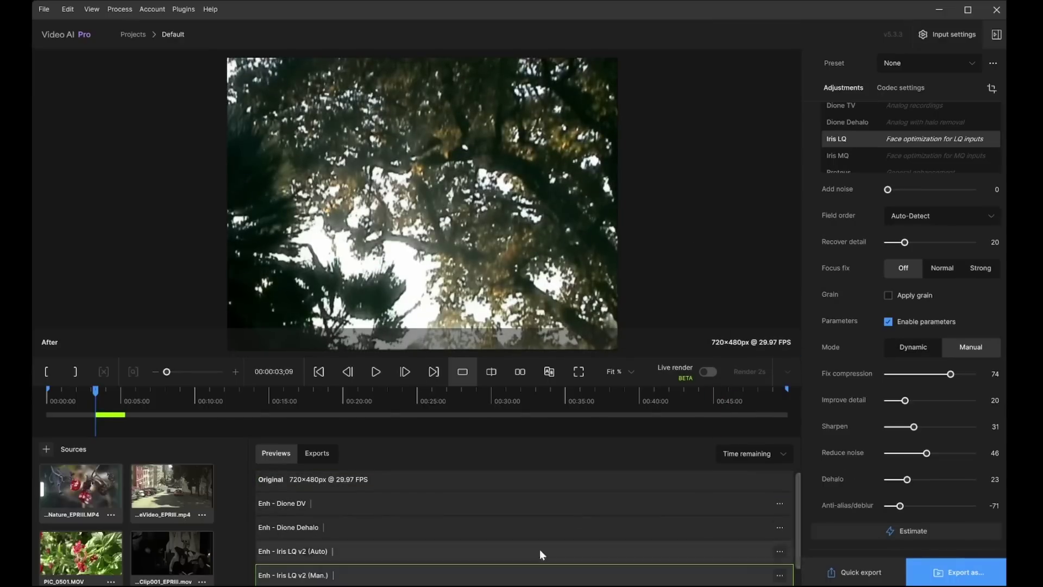
{"action": "left_click", "coordinate": [457, 550]}
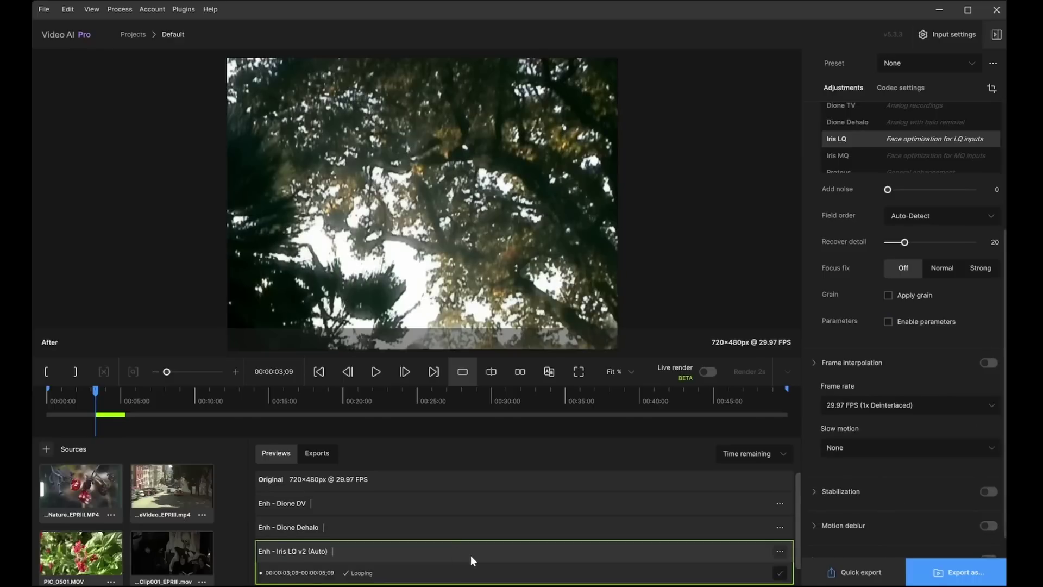
{"action": "scroll", "coordinate": [470, 555], "scroll_direction": "down", "scroll_amount": 1}
{"action": "left_click", "coordinate": [437, 570]}
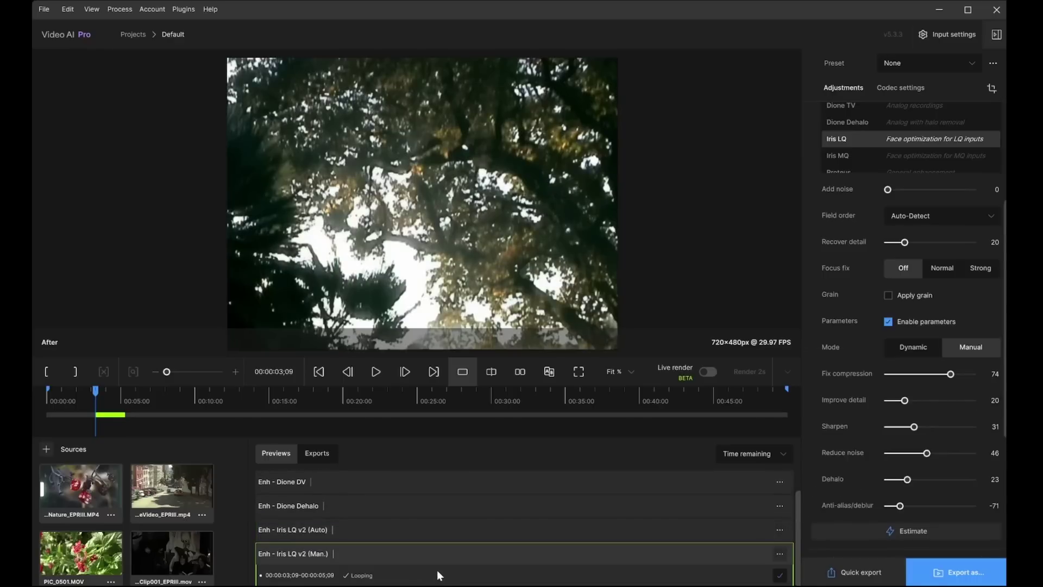
- Alternate between the automatic and manual Iris LQ previews to judge the difference in the tree footage
{"action": "left_click", "coordinate": [435, 537]}
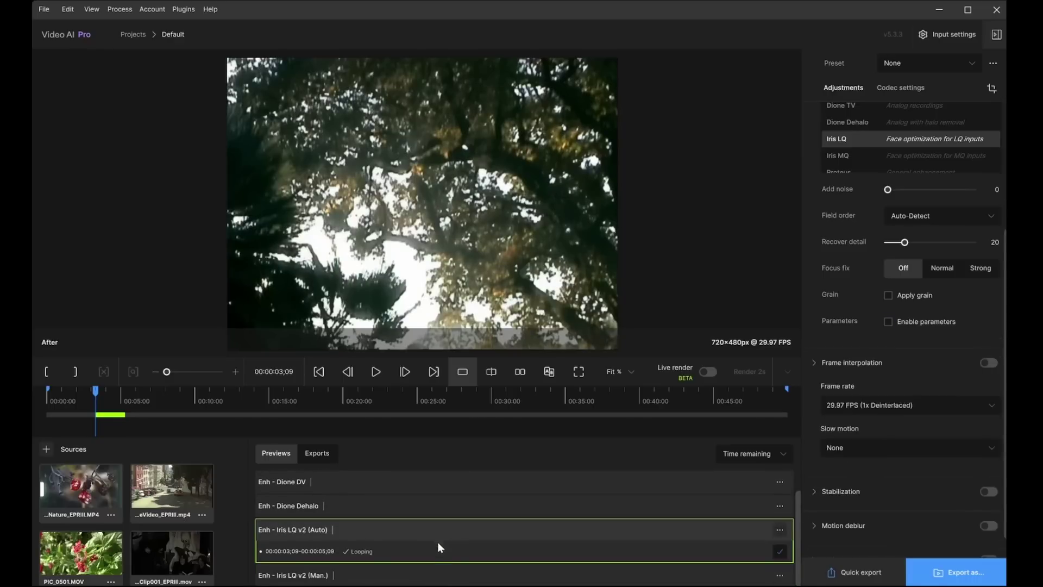
{"action": "left_click", "coordinate": [424, 569]}
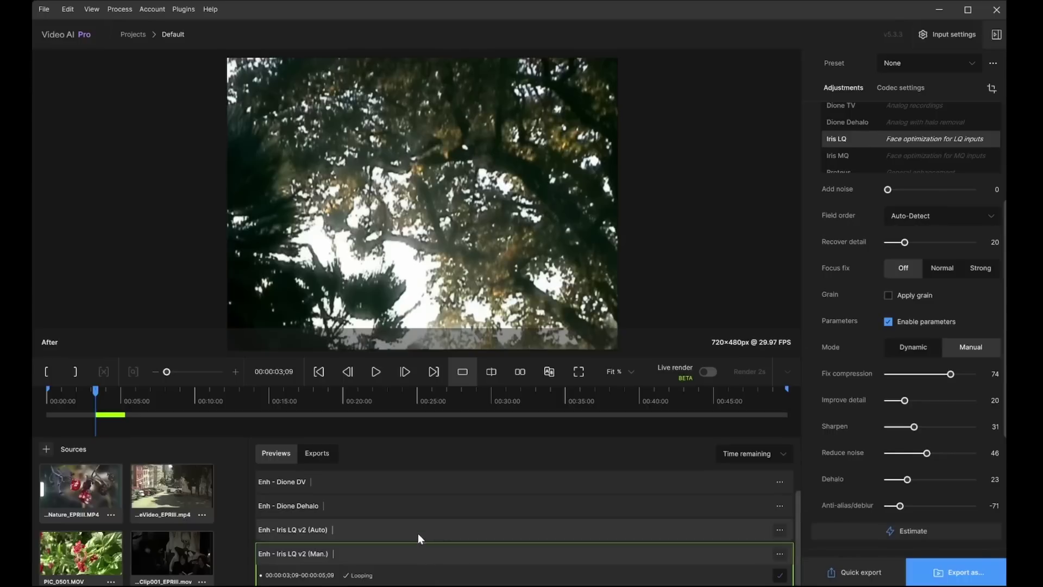
{"action": "left_click", "coordinate": [418, 533]}
{"action": "left_click", "coordinate": [411, 565]}
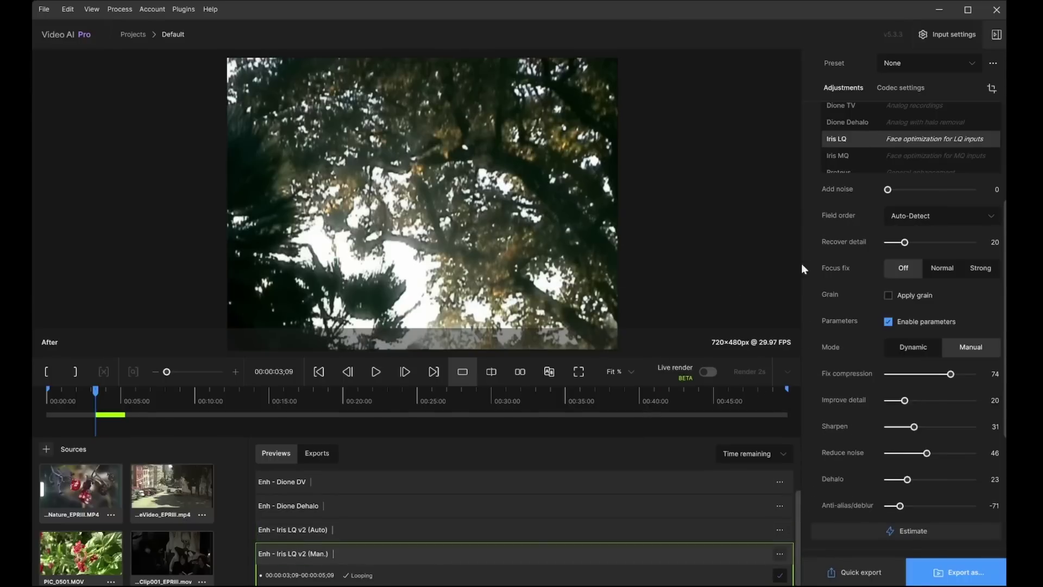
- Switch the interlaced enhancement to the Proteus model, turn off its parameters and render a 2-second preview from 00:00:03;09
{"action": "scroll", "coordinate": [984, 146], "scroll_direction": "down", "scroll_amount": 1}
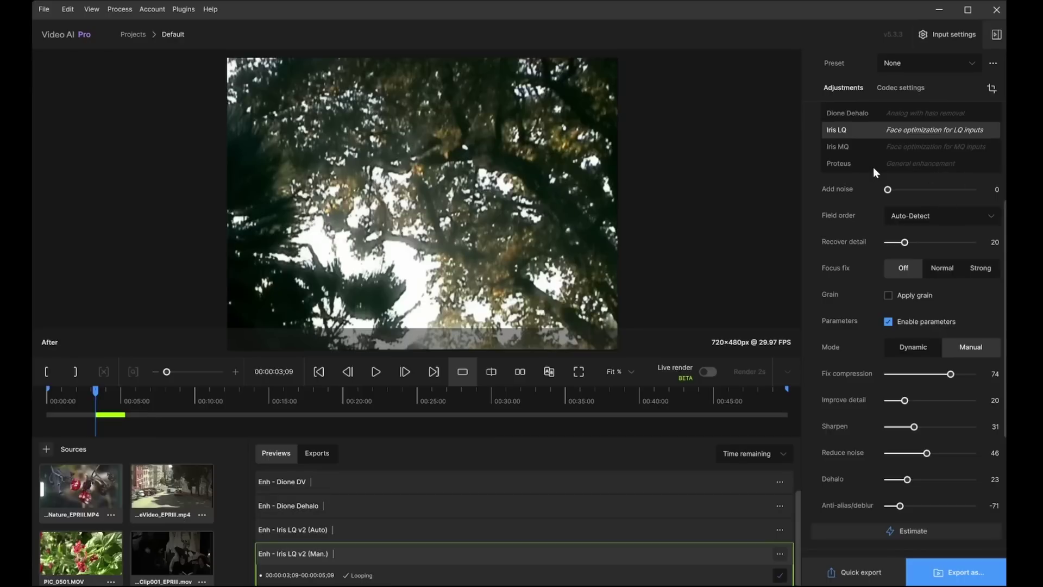
{"action": "left_click", "coordinate": [901, 168]}
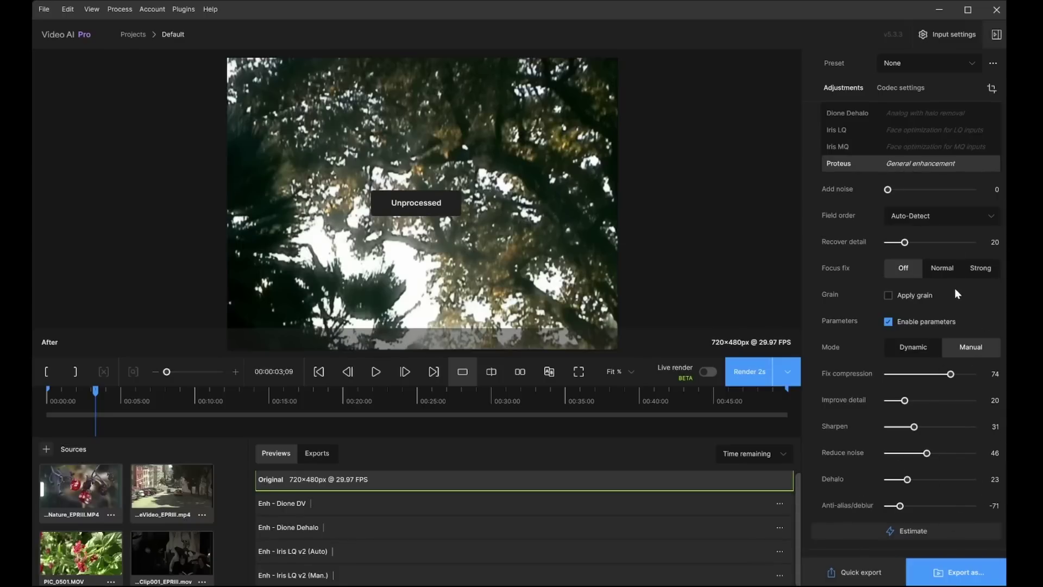
{"action": "left_click", "coordinate": [888, 323]}
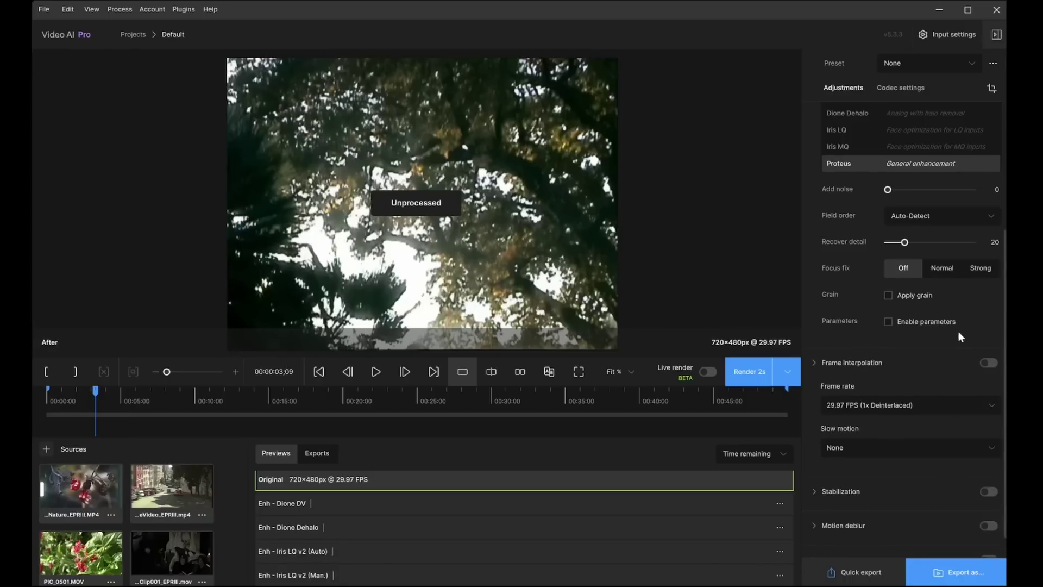
{"action": "left_click", "coordinate": [758, 373]}
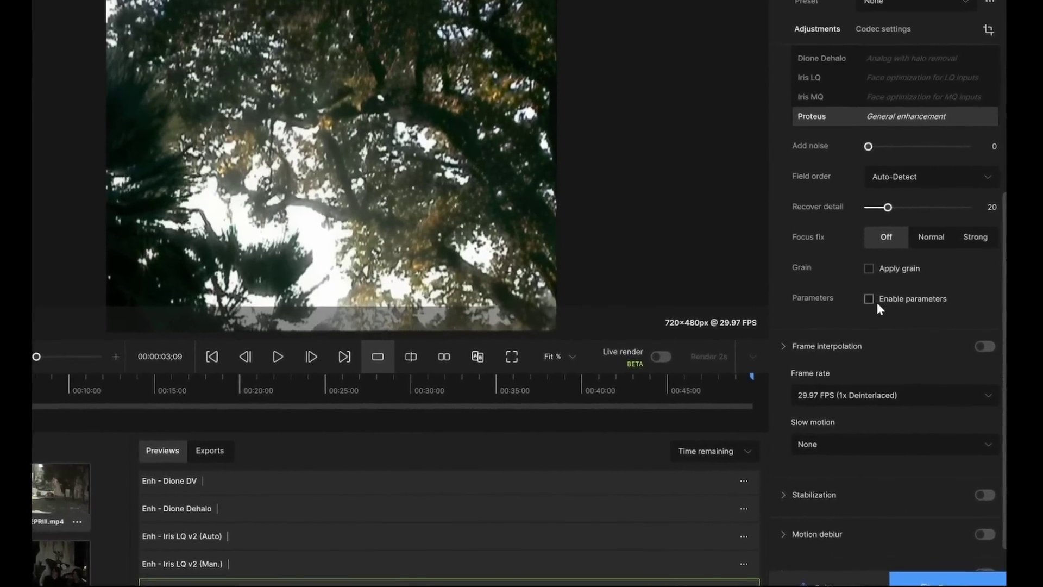
- Enable the Proteus parameters, set their mode to Manual and estimate the values automatically
{"action": "left_click", "coordinate": [863, 292]}
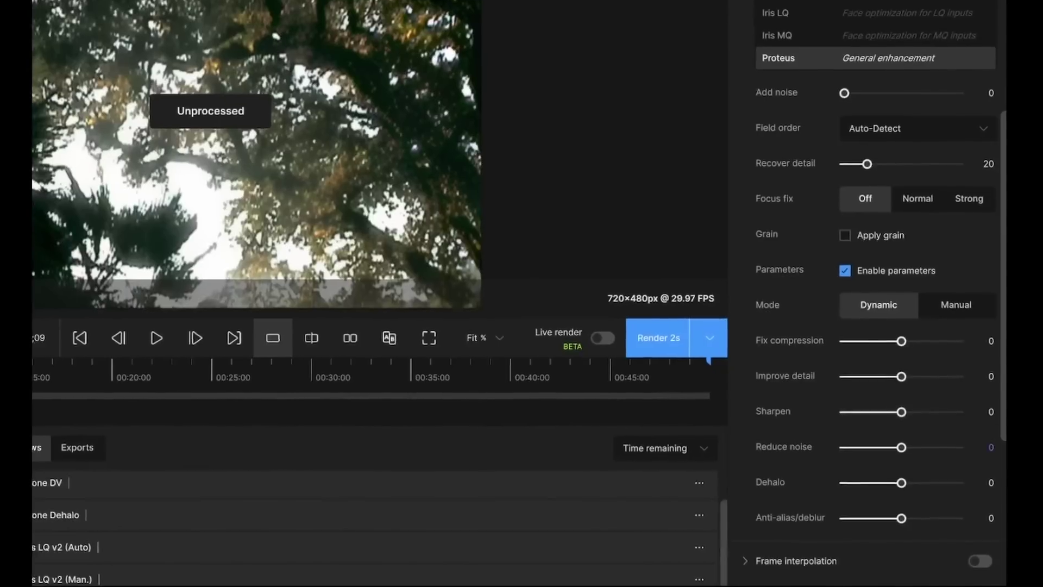
{"action": "left_click", "coordinate": [955, 305]}
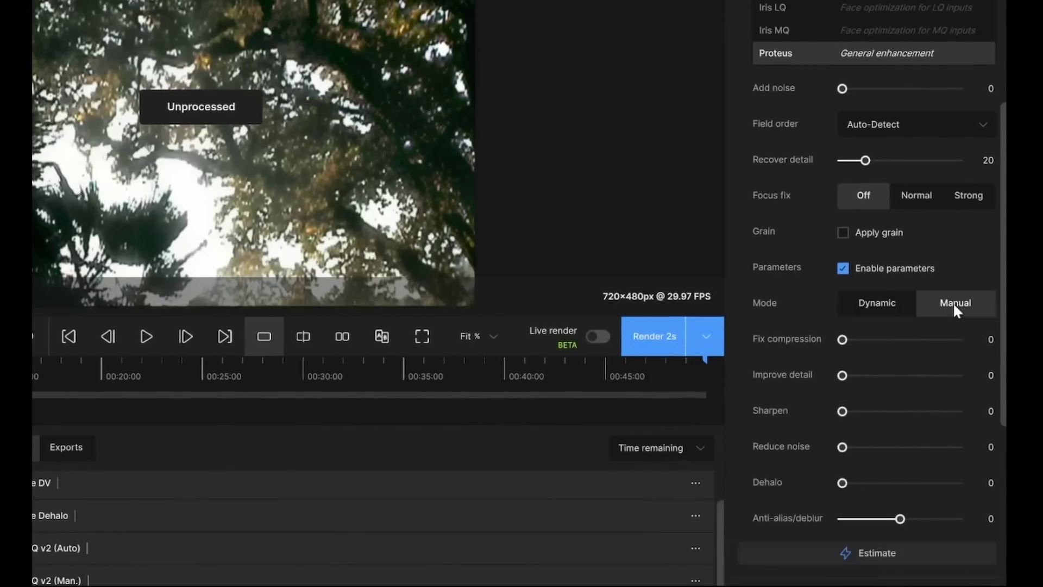
{"action": "left_click", "coordinate": [909, 562]}
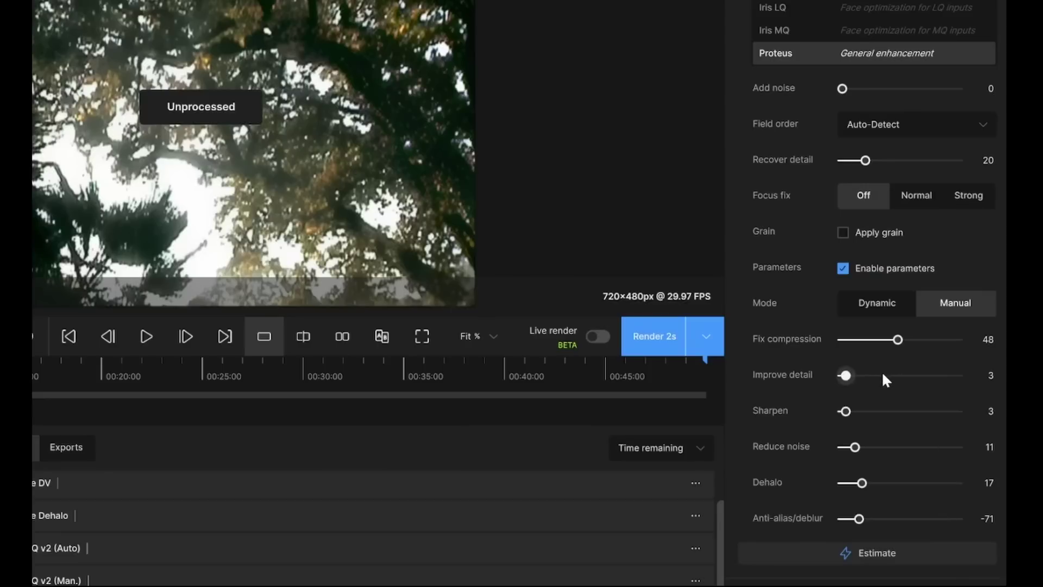
- Set Improve detail to 33, Fix compression to 72 and Sharpen to 17 for the Proteus model
{"action": "left_click_drag", "start_coordinate": [845, 376], "coordinate": [880, 376]}
{"action": "left_click", "coordinate": [925, 340]}
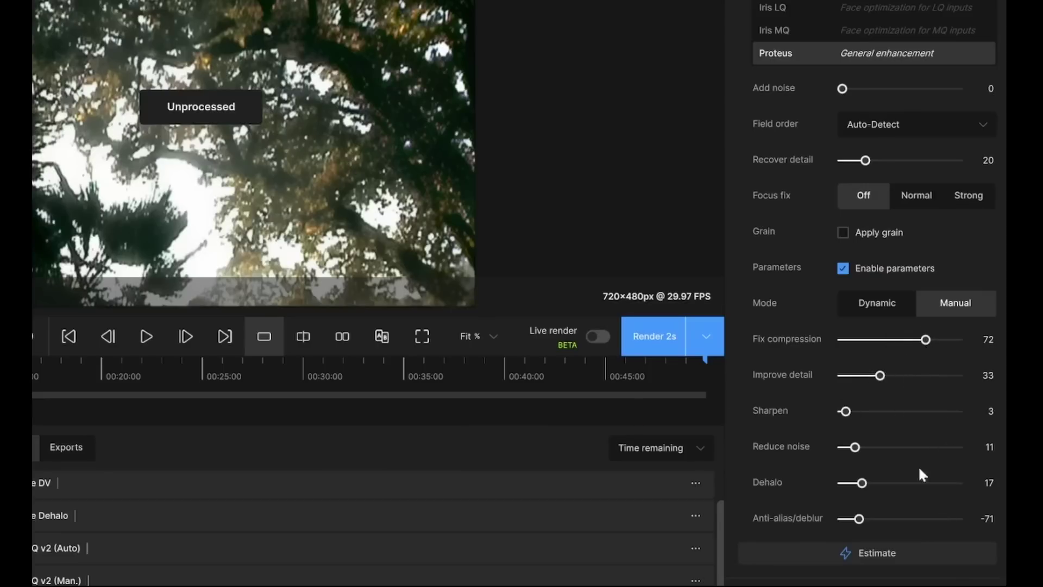
{"action": "left_click", "coordinate": [862, 413]}
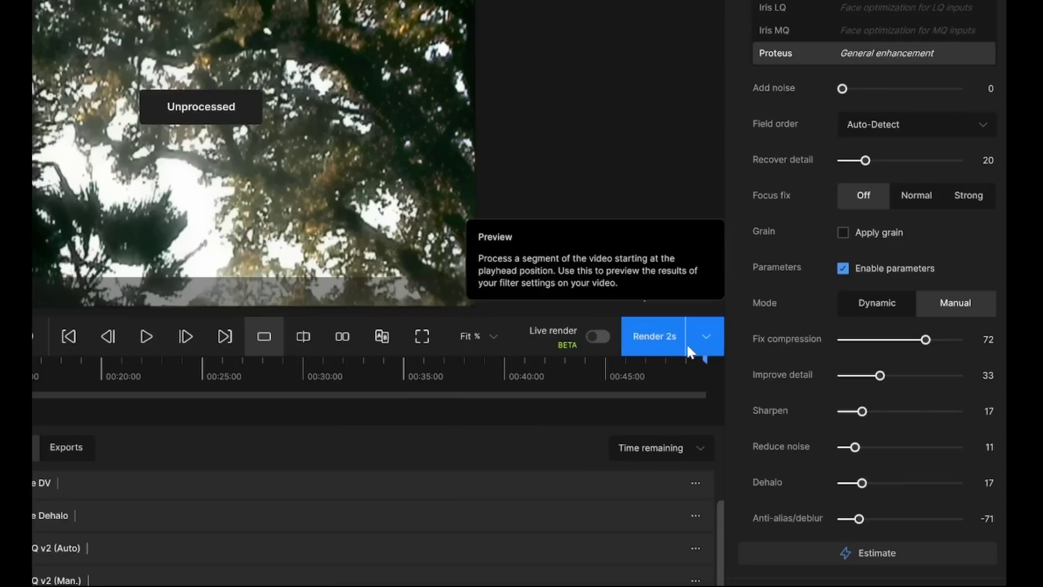
- Render a 2-second preview with the manual Proteus settings and compare it with the automatic Proteus preview
{"action": "left_click", "coordinate": [668, 347]}
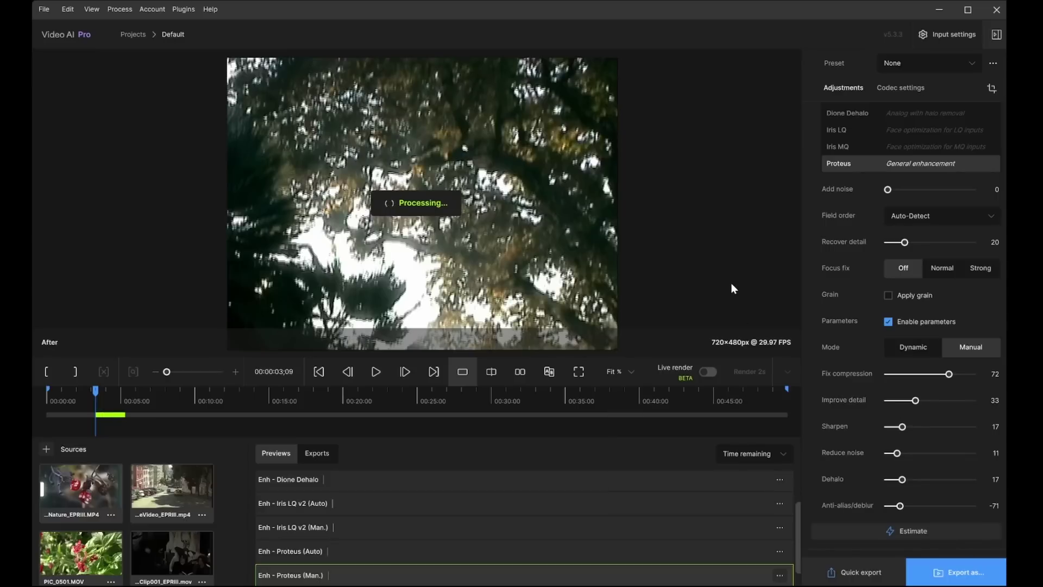
{"action": "left_click", "coordinate": [631, 552]}
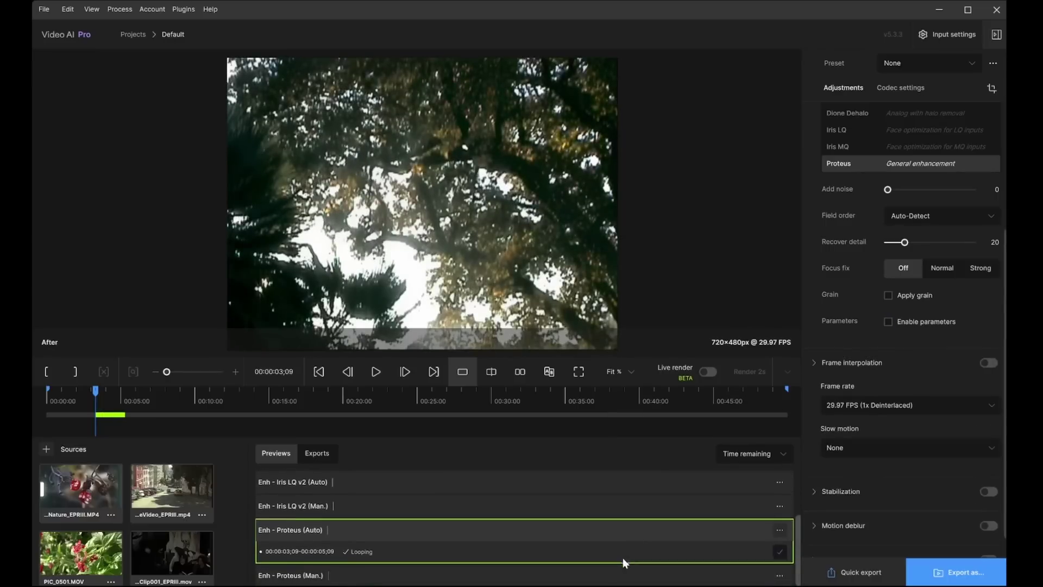
{"action": "left_click", "coordinate": [590, 576]}
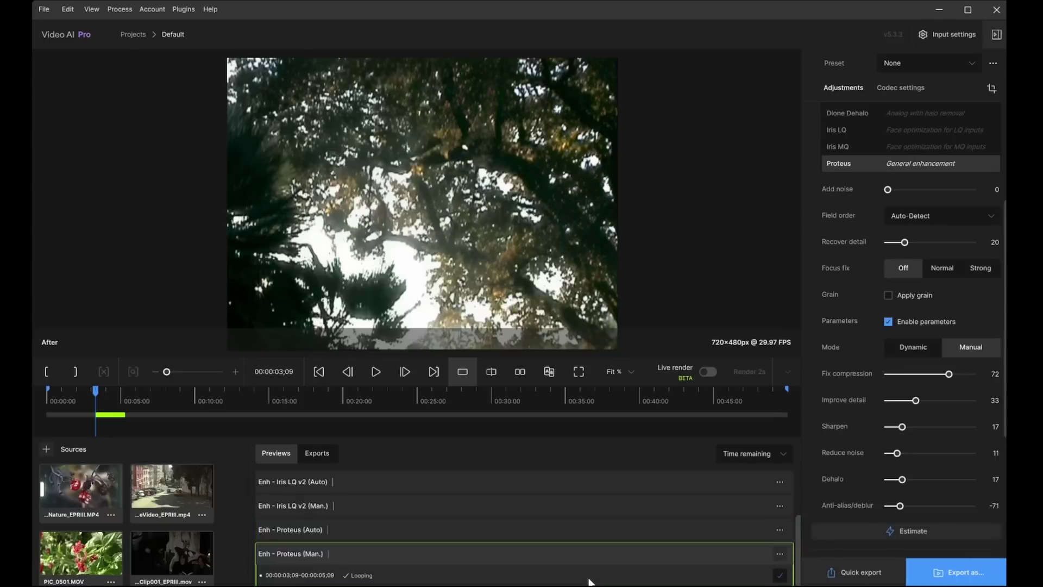
{"action": "left_click", "coordinate": [574, 538]}
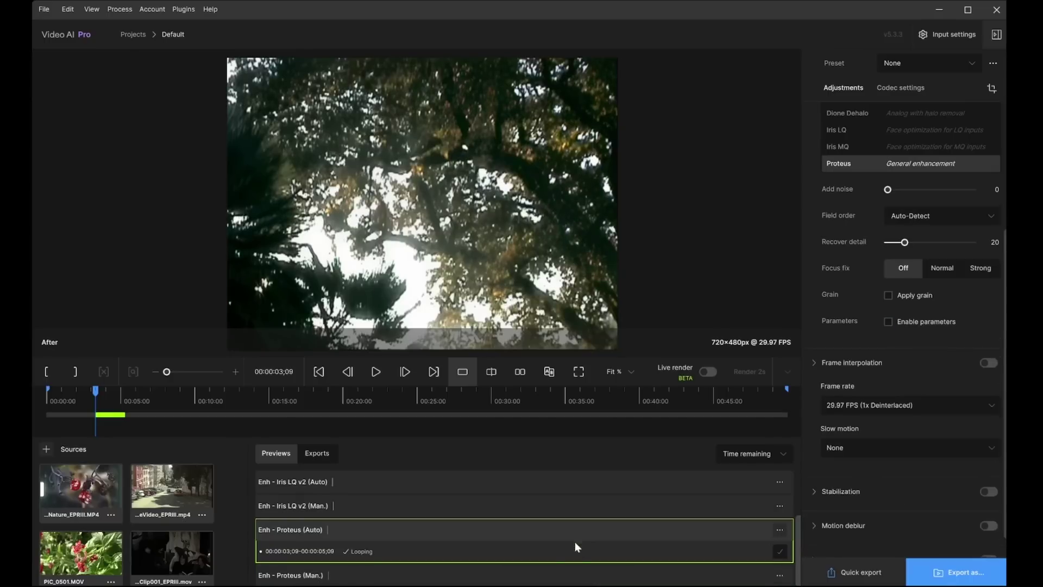
{"action": "left_click", "coordinate": [549, 572]}
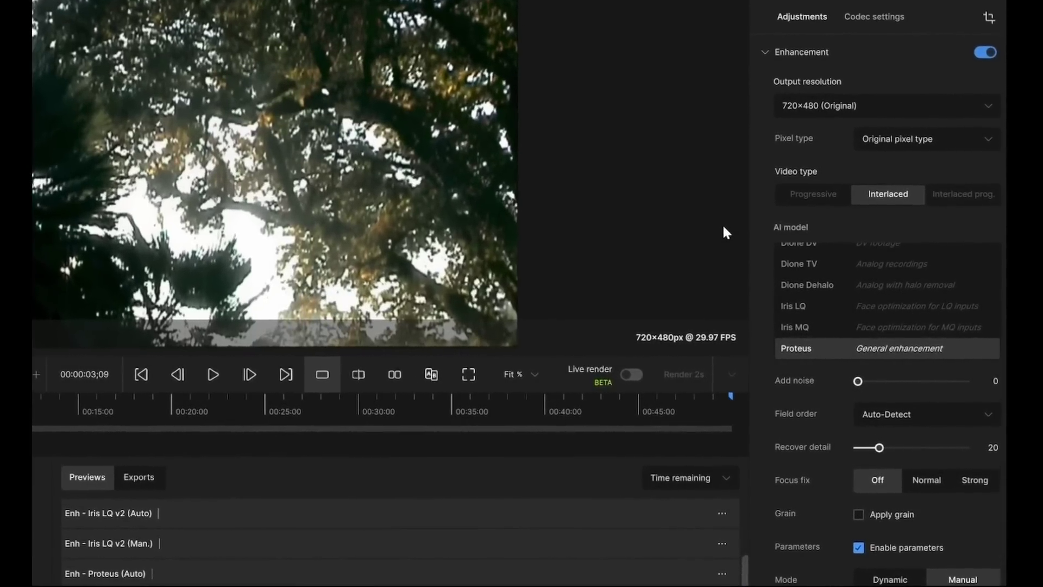
- Set the video type to Interlaced prog., then open VictorShortFilm_Clip001_EPRIII.mov at 00:00:57;26 and inspect the interlacing lines on the face up close
{"action": "left_click", "coordinate": [959, 198]}
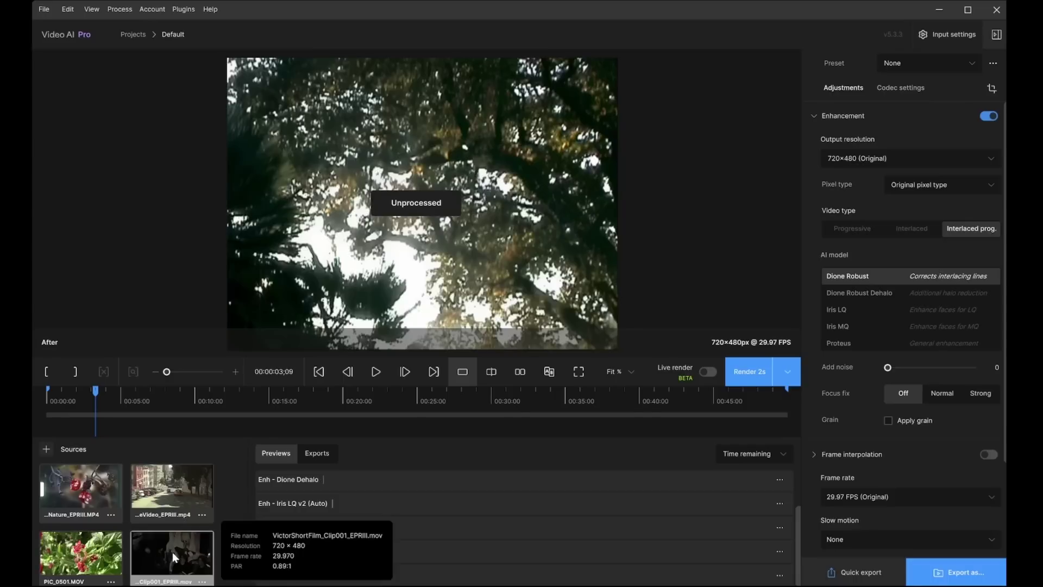
{"action": "left_click", "coordinate": [172, 552]}
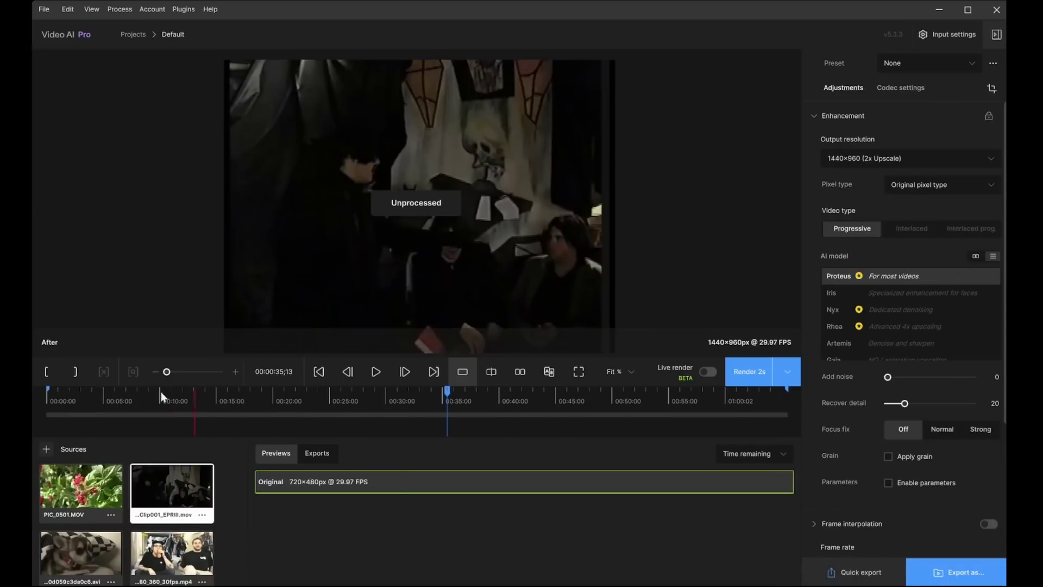
{"action": "left_click", "coordinate": [629, 395]}
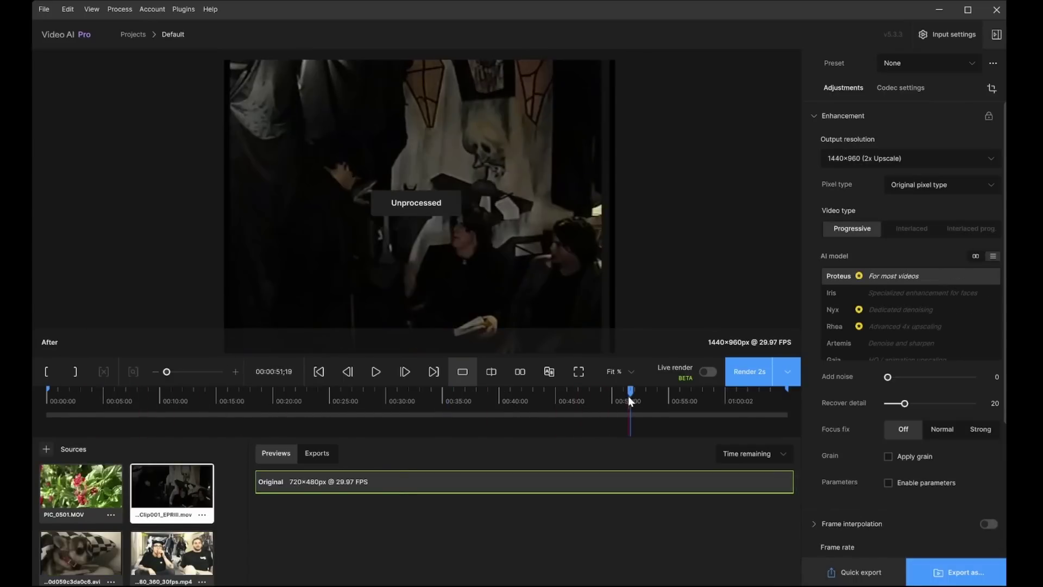
{"action": "left_click", "coordinate": [701, 397]}
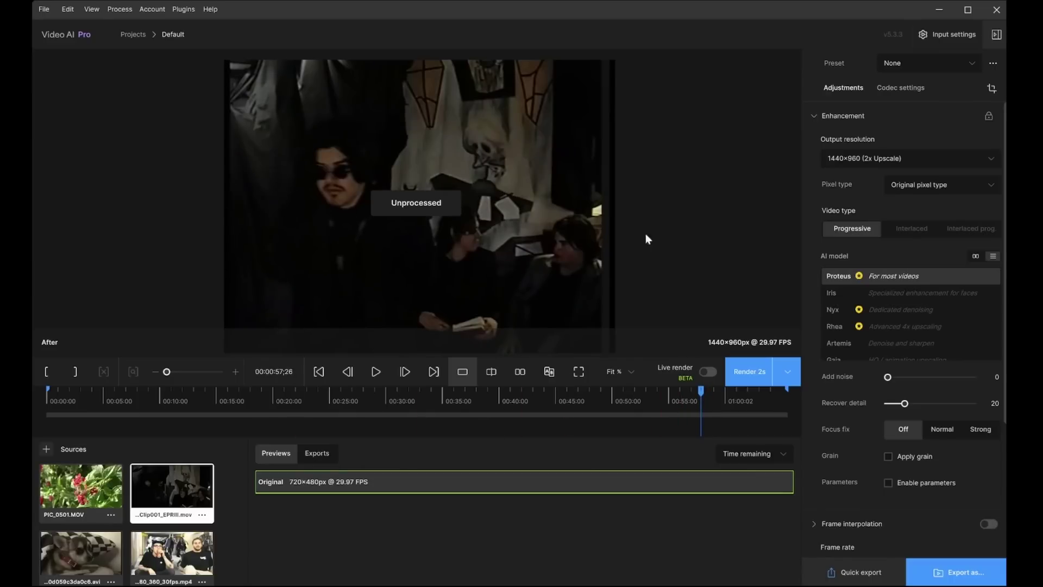
{"action": "scroll", "coordinate": [370, 255], "scroll_direction": "up", "scroll_amount": 4}
{"action": "scroll", "coordinate": [255, 204], "scroll_direction": "down", "scroll_amount": 1}
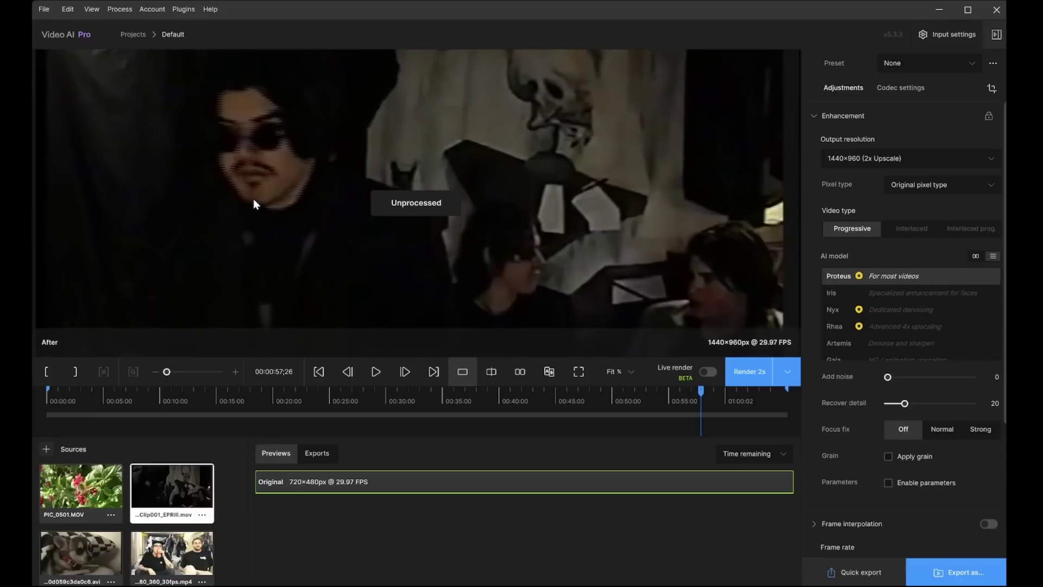
{"action": "left_click_drag", "start_coordinate": [209, 148], "coordinate": [377, 263]}
{"action": "left_click_drag", "start_coordinate": [470, 194], "coordinate": [494, 182]}
- Compare the AI models offered for Interlaced and Interlaced prog. video, and settle on Interlaced prog. with Dione Robust
{"action": "left_click", "coordinate": [966, 219]}
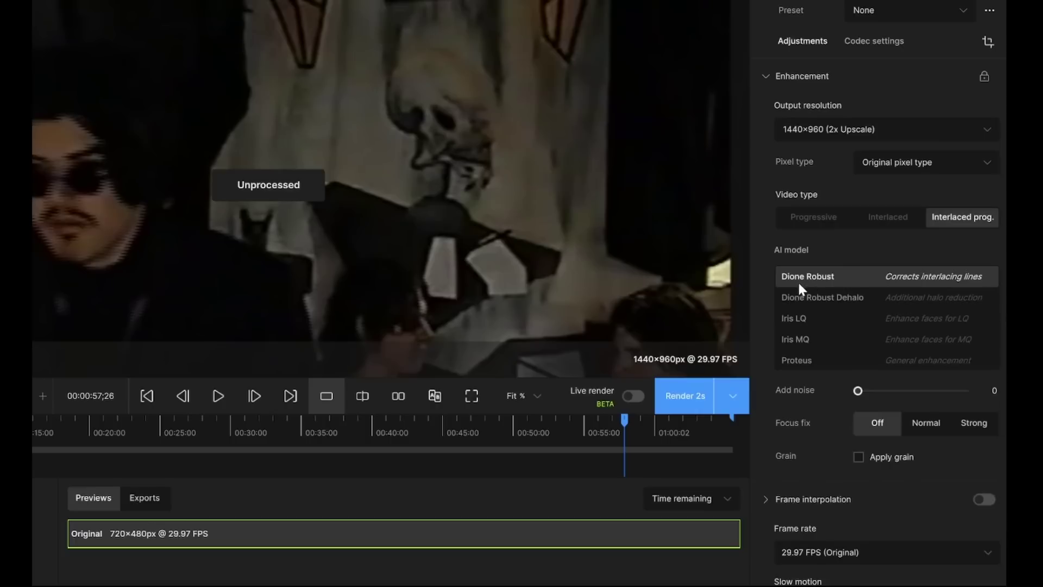
{"action": "left_click", "coordinate": [890, 219]}
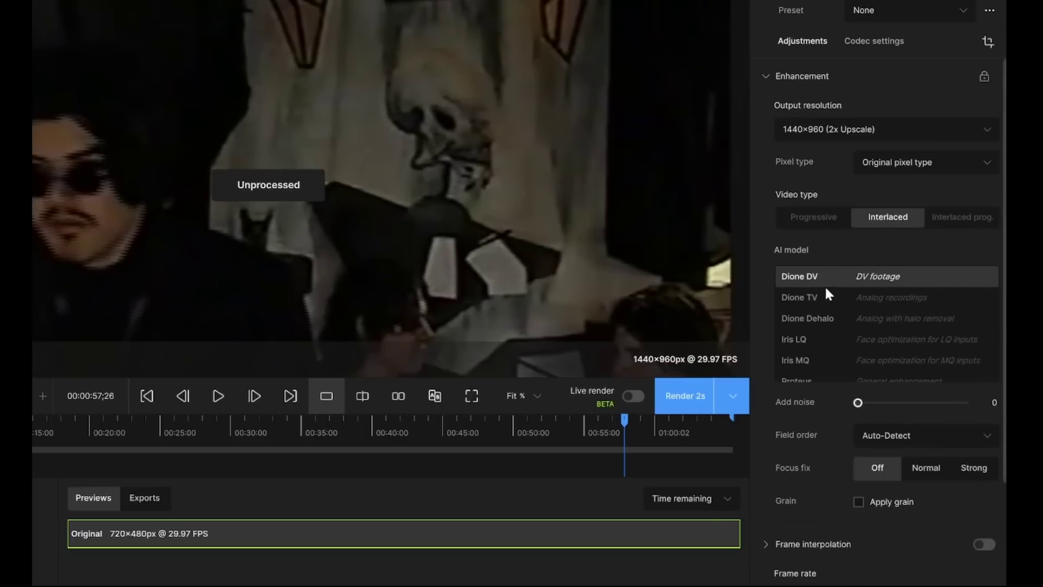
{"action": "left_click", "coordinate": [957, 217]}
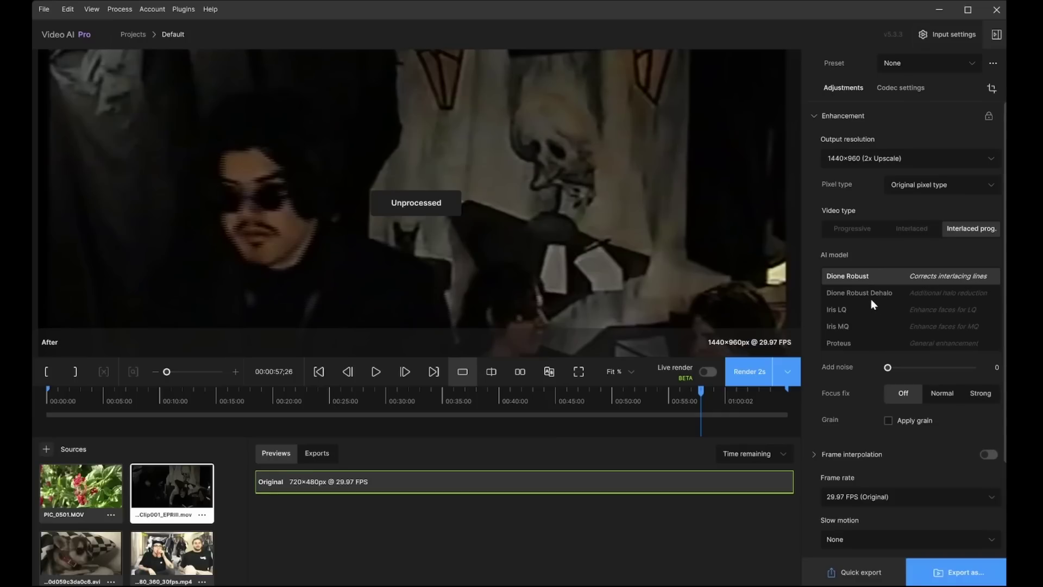
{"action": "left_click", "coordinate": [917, 232]}
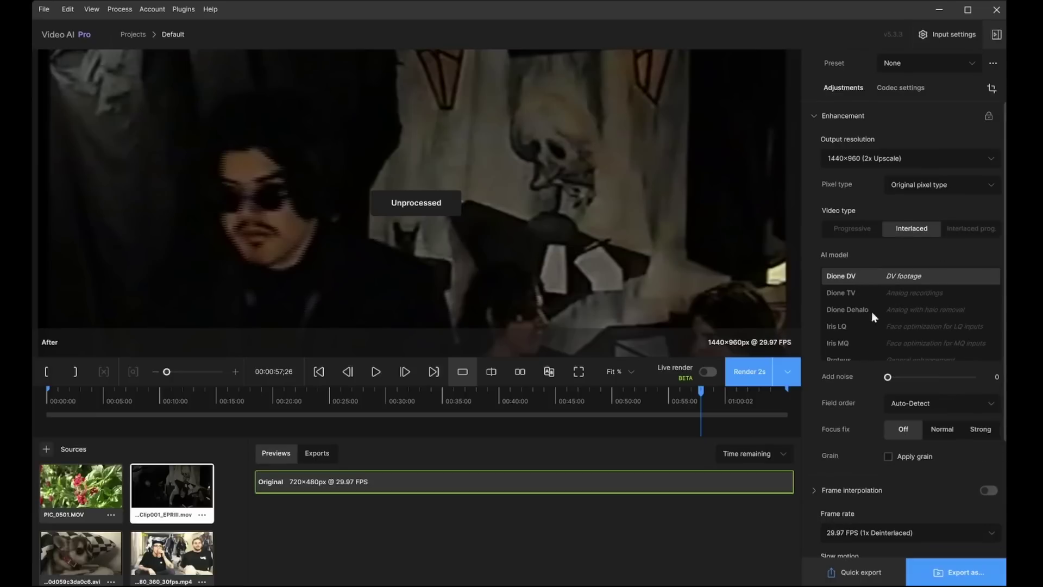
{"action": "left_click", "coordinate": [970, 230]}
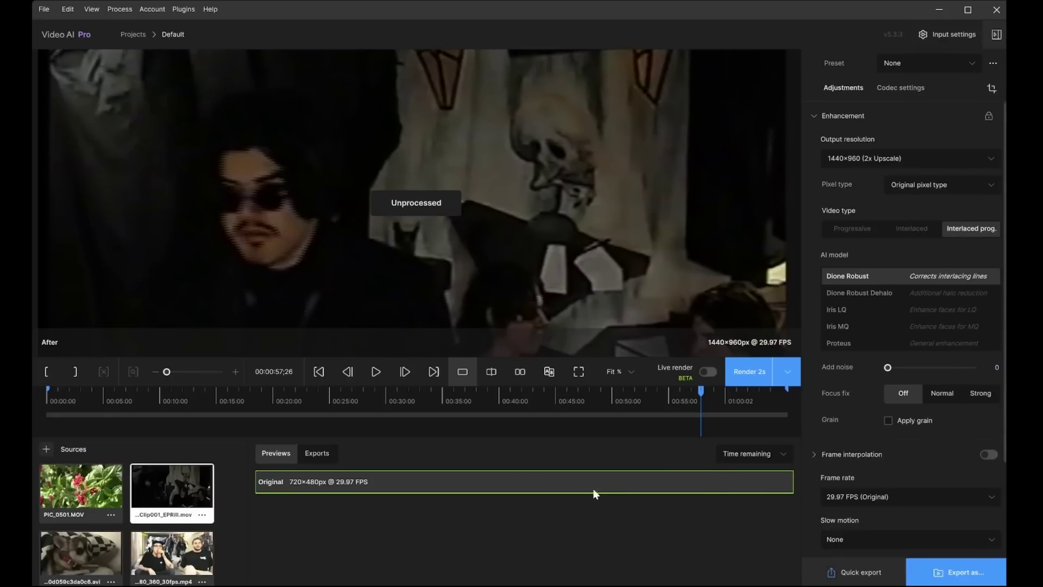
- Render a 2-second Dione Robust preview and compare it in split view, moving the divider past the man's face to reveal the processed result
{"action": "left_click", "coordinate": [750, 371]}
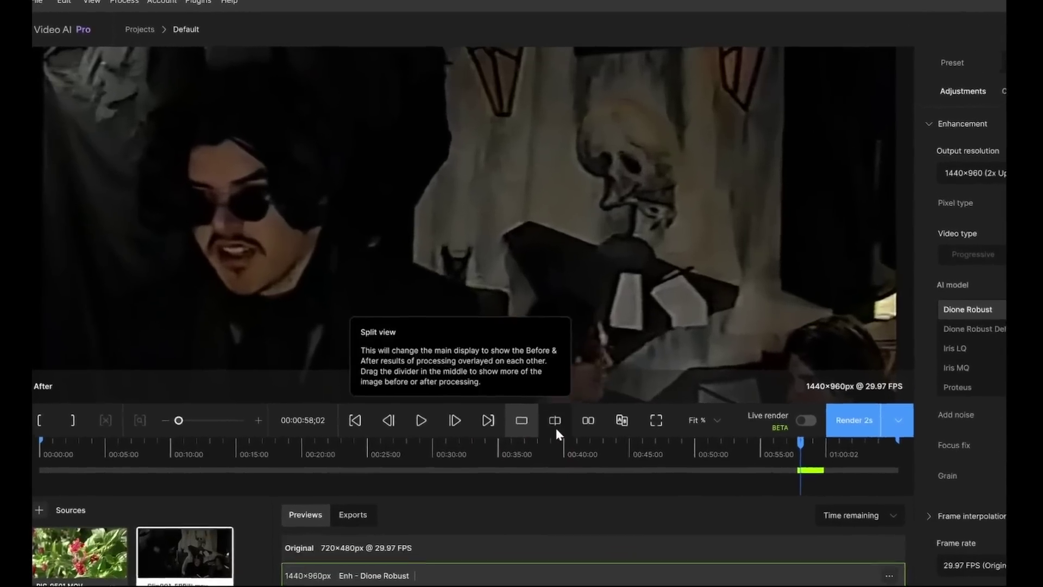
{"action": "left_click", "coordinate": [523, 395]}
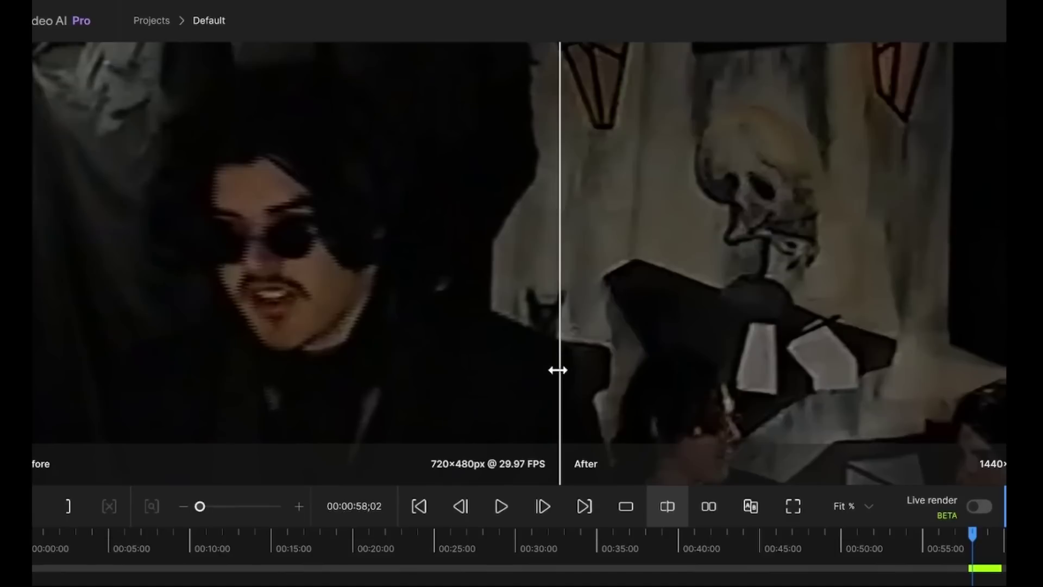
{"action": "left_click_drag", "start_coordinate": [559, 371], "coordinate": [169, 372]}
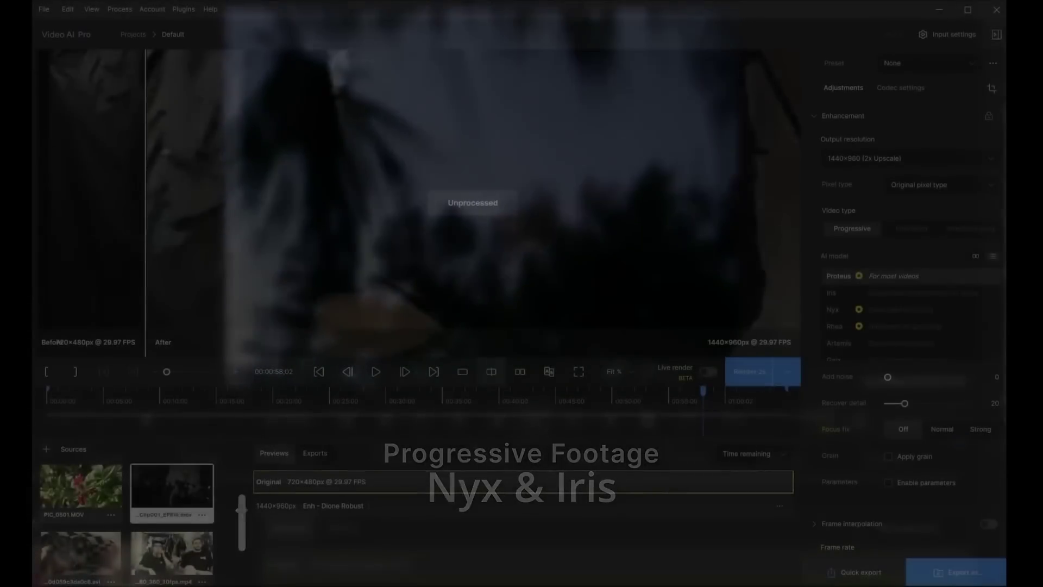
- Open the VHS-C_SFCity_HomeVideo_EPRIII.mp4 source and choose the Nyx model for its progressive enhancement
{"action": "scroll", "coordinate": [225, 524], "scroll_direction": "up", "scroll_amount": 2}
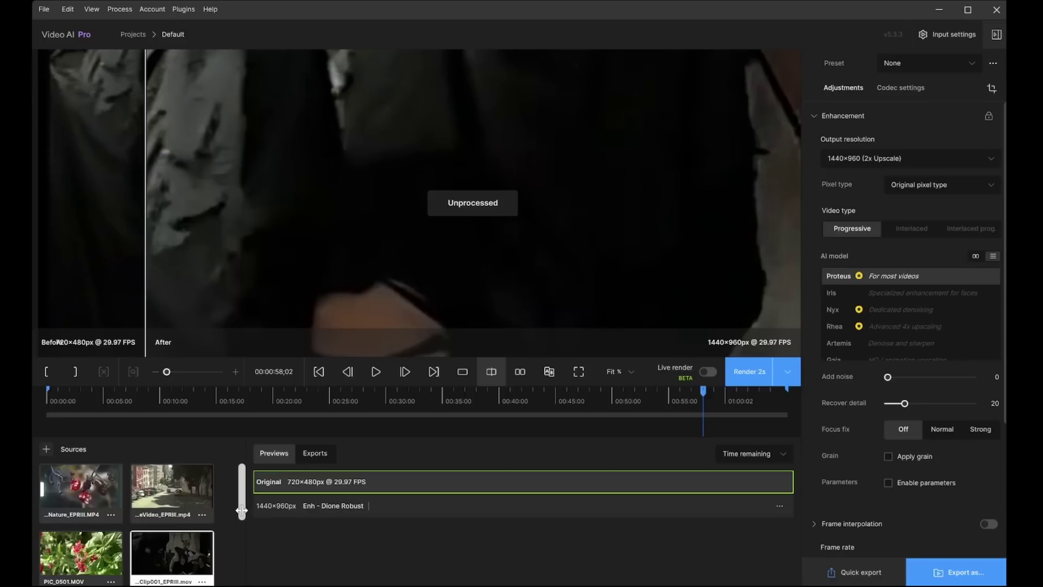
{"action": "left_click_drag", "start_coordinate": [241, 510], "coordinate": [239, 509]}
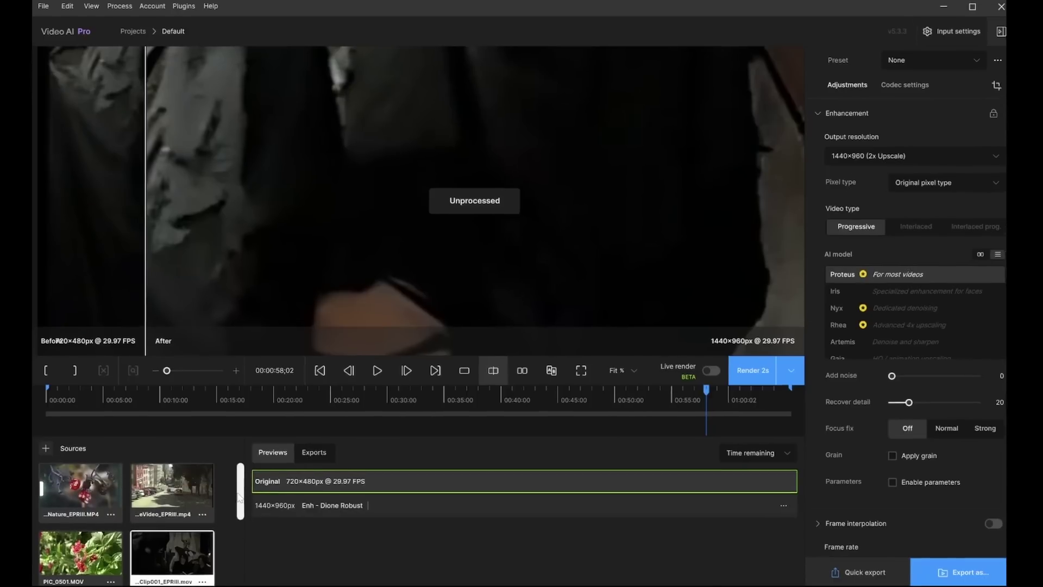
{"action": "mouse_move", "coordinate": [182, 497]}
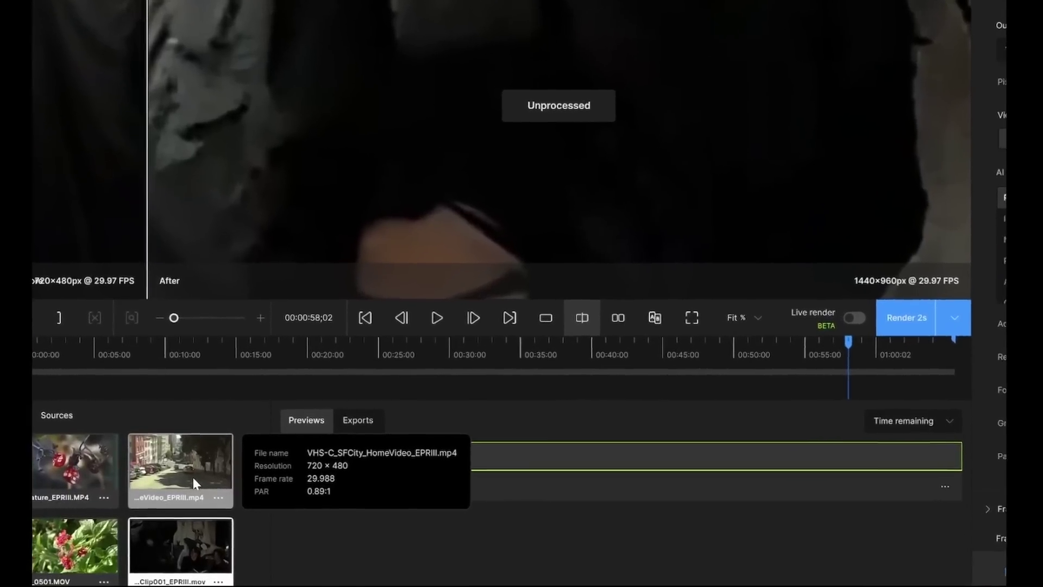
{"action": "left_click", "coordinate": [193, 477]}
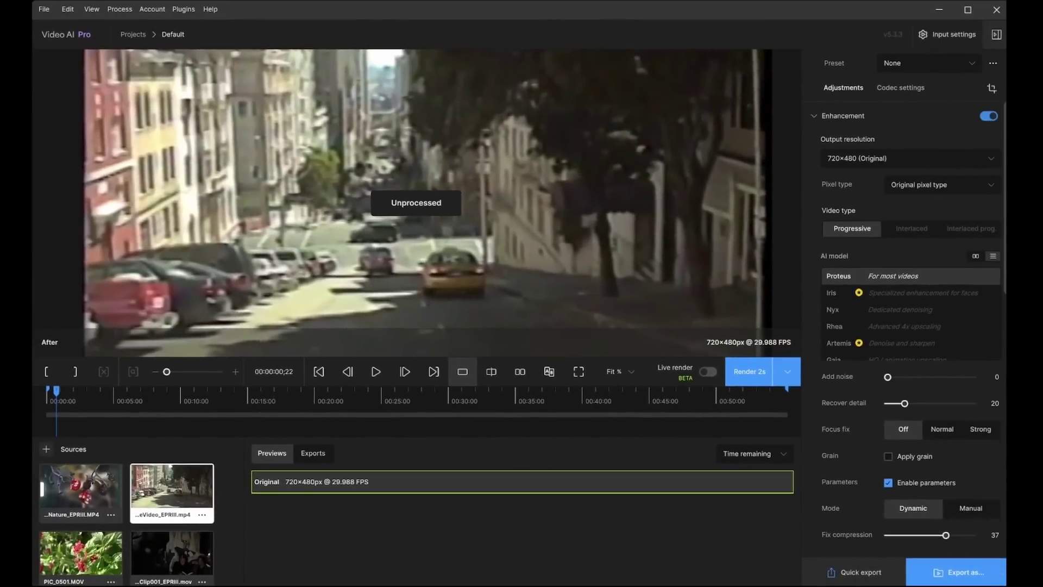
{"action": "left_click", "coordinate": [933, 314]}
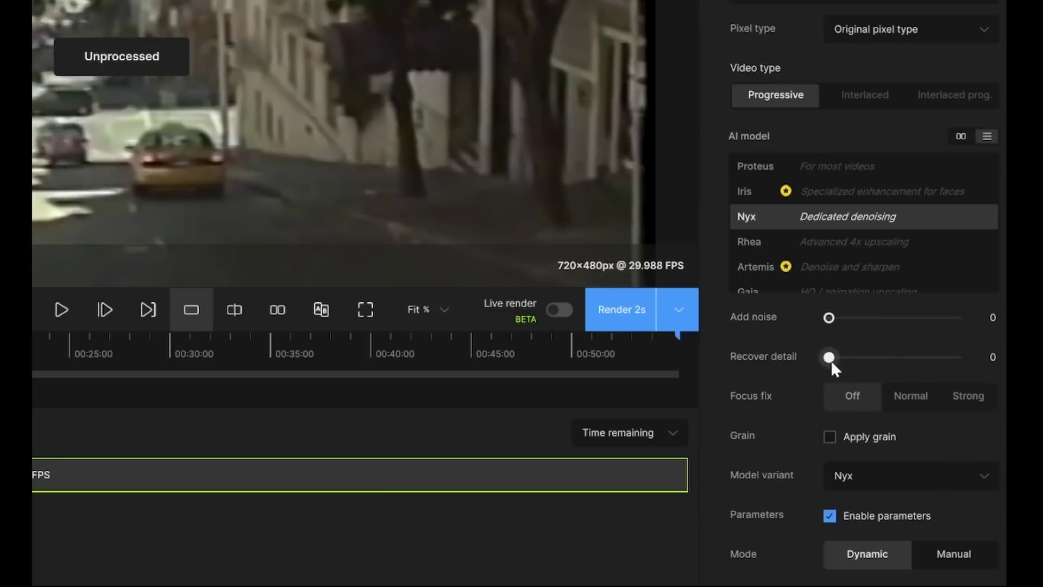
- Render a 2-second Nyx preview with Recover detail at 0 and the model parameters disabled
{"action": "left_click_drag", "start_coordinate": [831, 360], "coordinate": [854, 363]}
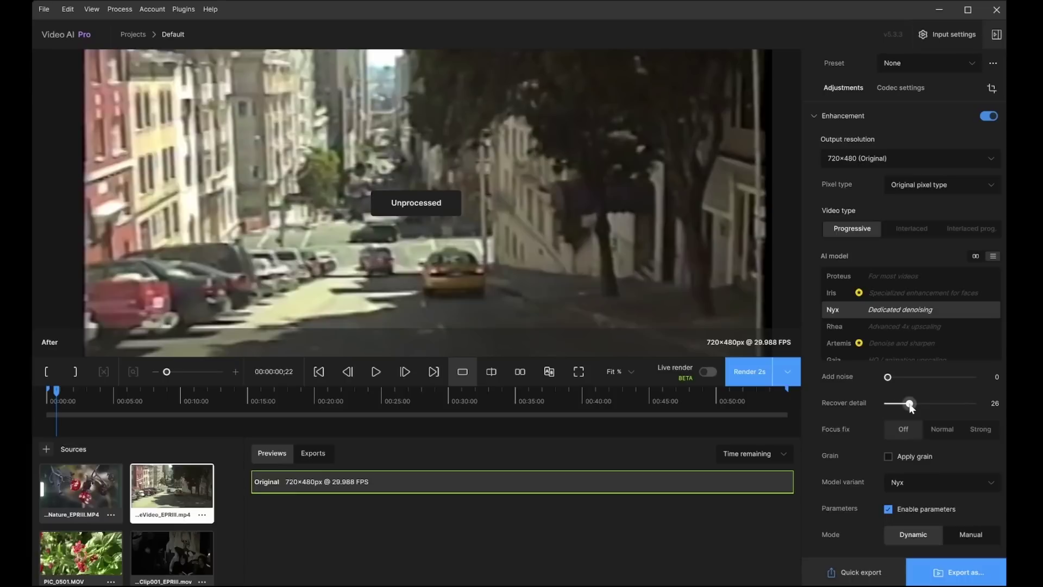
{"action": "left_click_drag", "start_coordinate": [911, 407], "coordinate": [819, 404]}
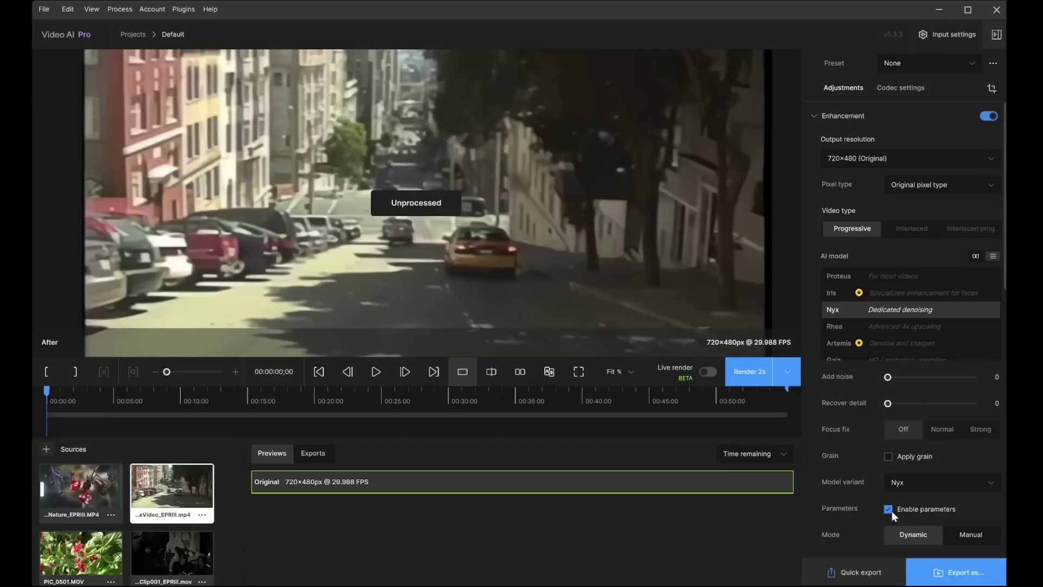
{"action": "left_click", "coordinate": [889, 511]}
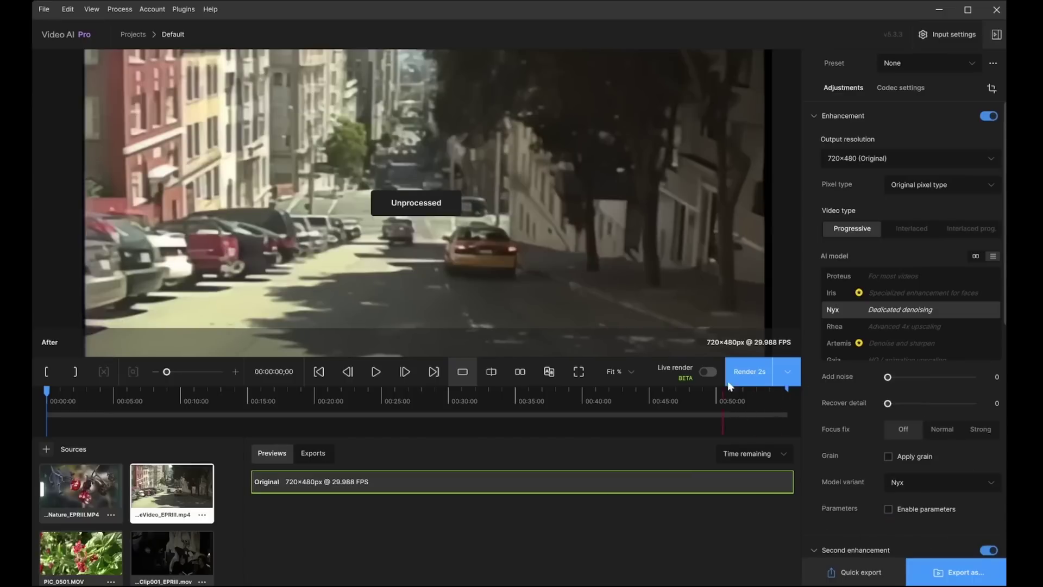
{"action": "left_click", "coordinate": [748, 370]}
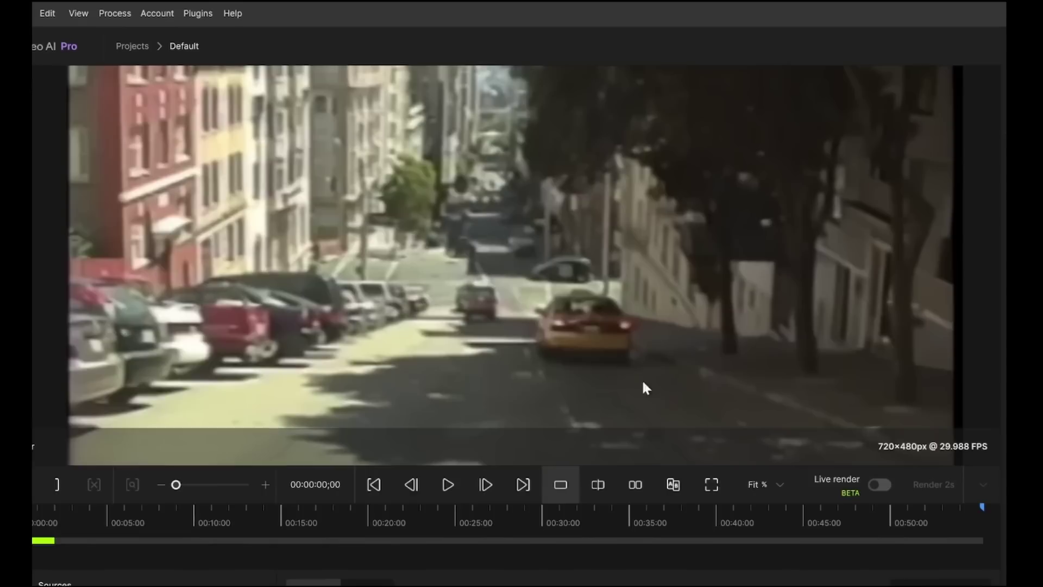
- Compare the automatic Nyx preview with the original in split view, inspecting the street and cars up close and sweeping the divider across
{"action": "left_click", "coordinate": [595, 481]}
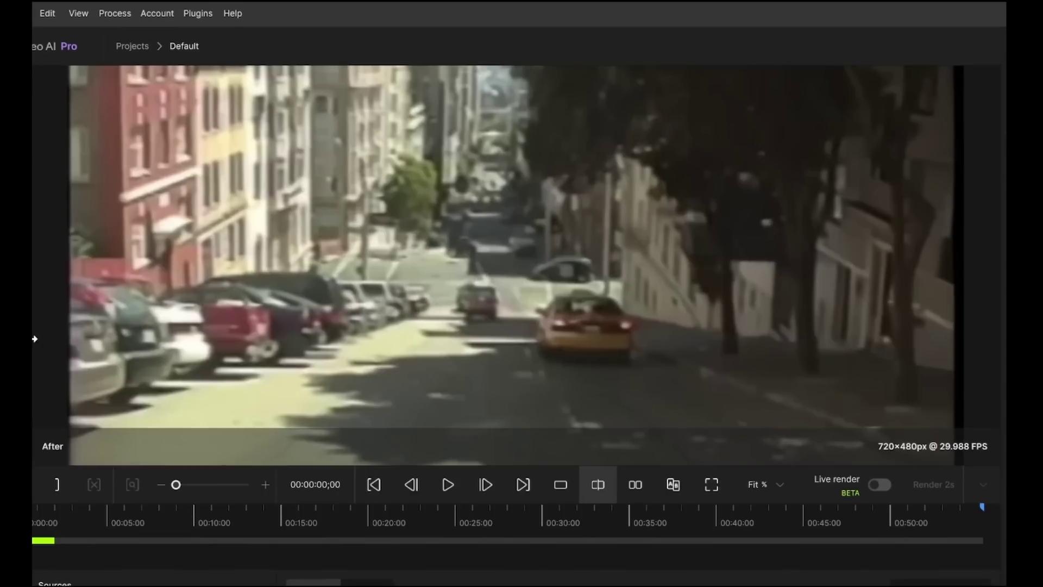
{"action": "left_click_drag", "start_coordinate": [34, 342], "coordinate": [298, 309]}
{"action": "scroll", "coordinate": [310, 175], "scroll_direction": "up", "scroll_amount": 5}
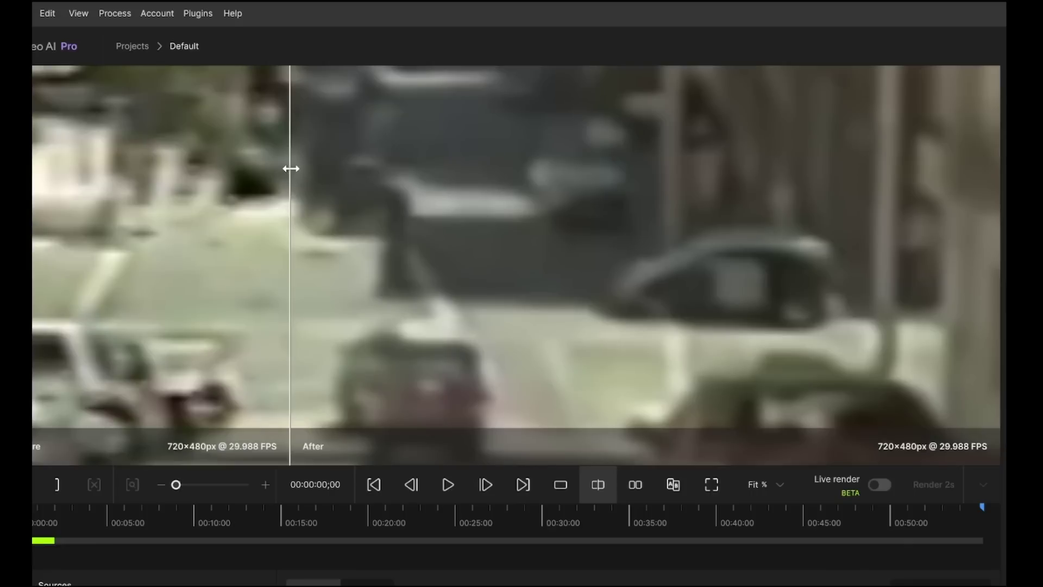
{"action": "scroll", "coordinate": [295, 190], "scroll_direction": "down", "scroll_amount": 2}
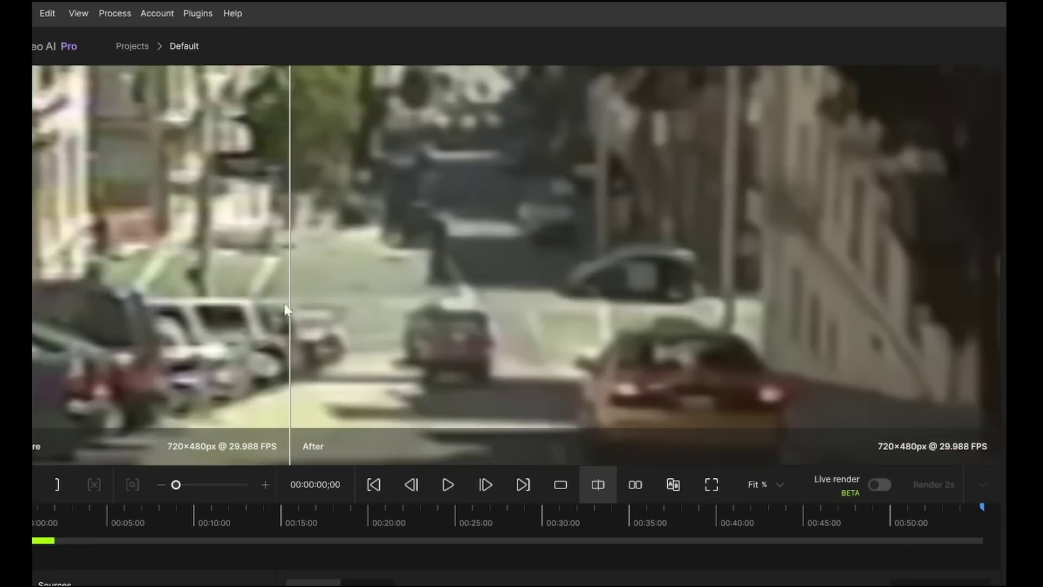
{"action": "scroll", "coordinate": [169, 208], "scroll_direction": "down", "scroll_amount": 2}
{"action": "scroll", "coordinate": [251, 228], "scroll_direction": "down", "scroll_amount": 1}
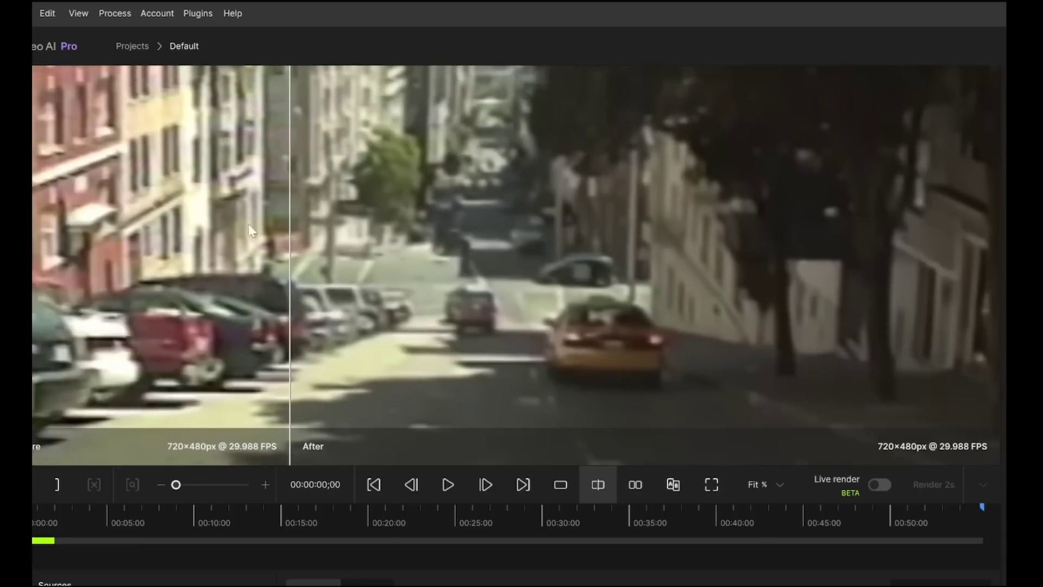
{"action": "left_click_drag", "start_coordinate": [289, 235], "coordinate": [32, 234]}
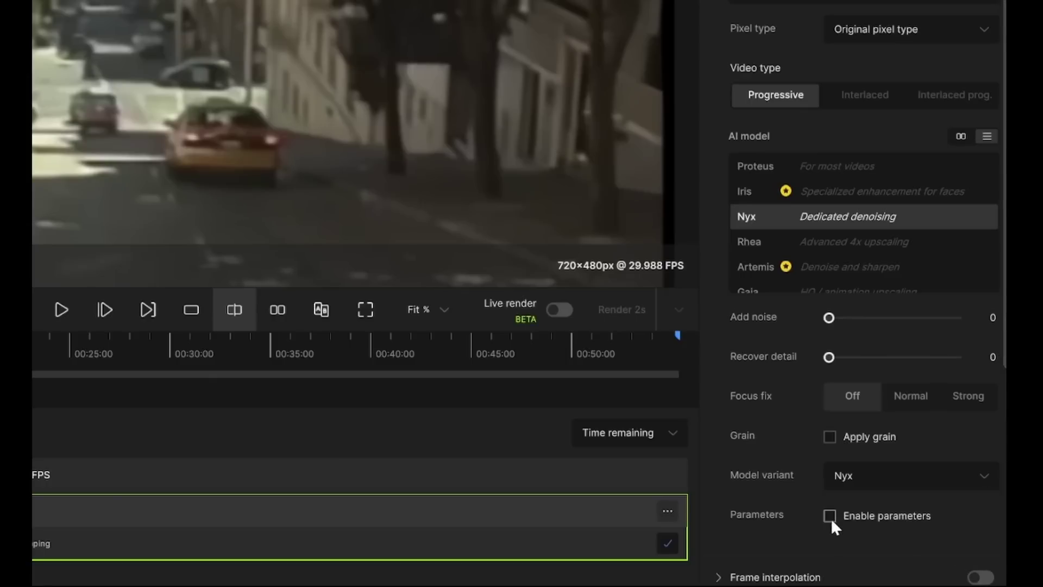
- Enable the Nyx parameters in Manual mode and estimate their values from the current frame
{"action": "left_click", "coordinate": [830, 516]}
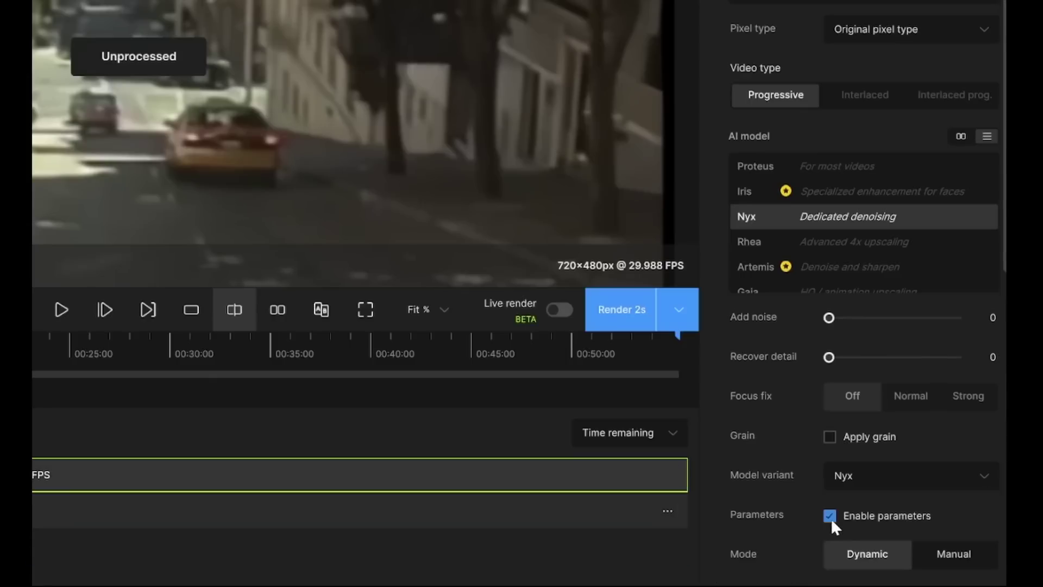
{"action": "left_click", "coordinate": [967, 559]}
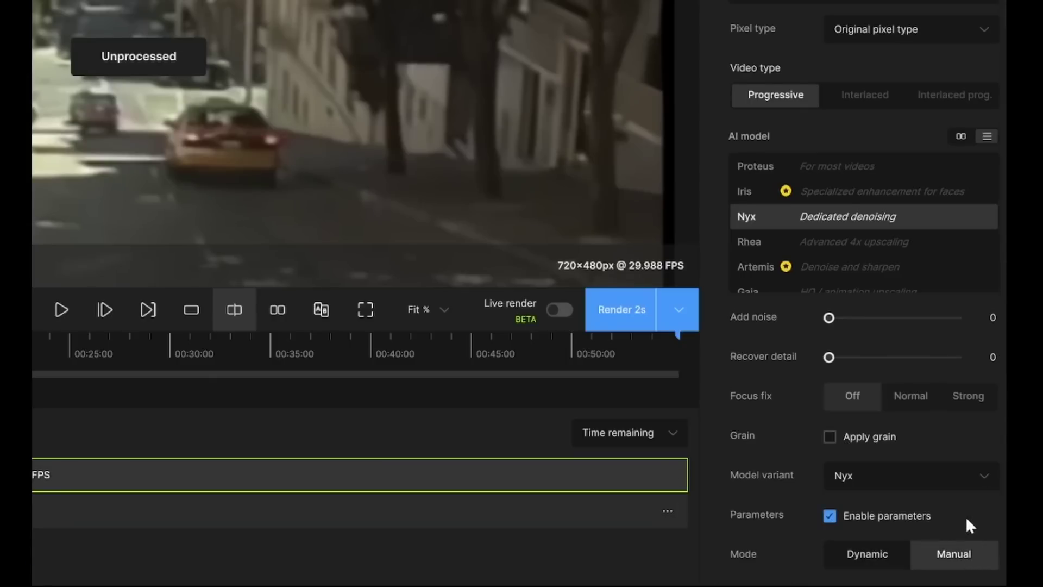
{"action": "scroll", "coordinate": [966, 516], "scroll_direction": "down", "scroll_amount": 7}
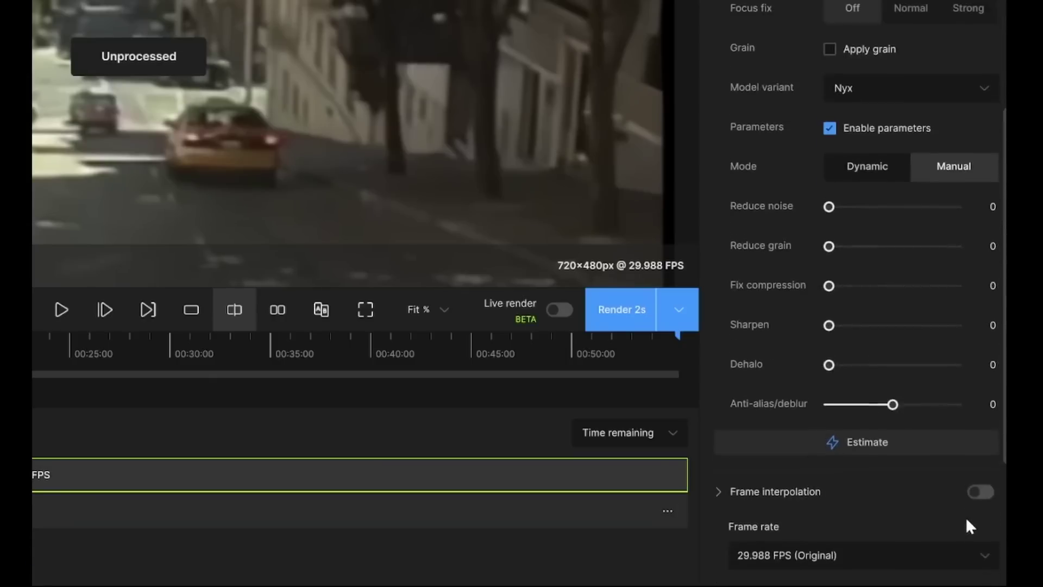
{"action": "left_click", "coordinate": [891, 446]}
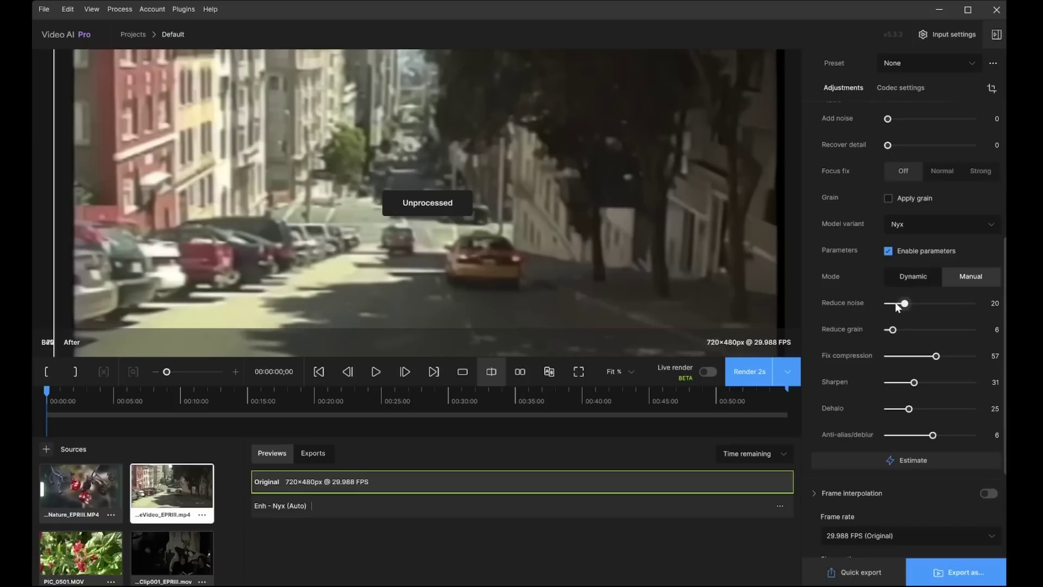
- Set Reduce noise to 68, Reduce grain to 40 and Fix compression to 73
{"action": "left_click_drag", "start_coordinate": [901, 304], "coordinate": [922, 317]}
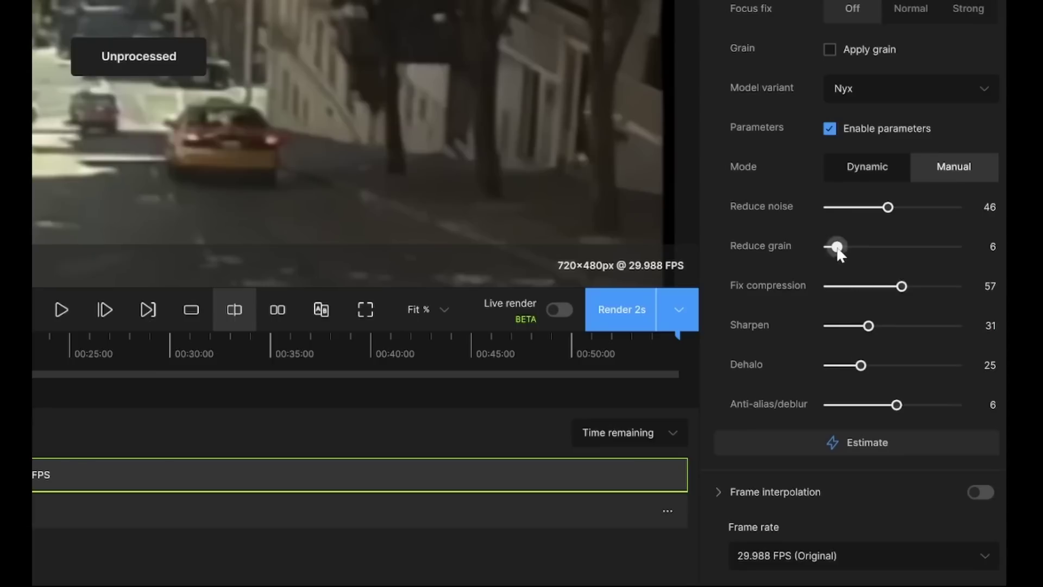
{"action": "left_click_drag", "start_coordinate": [836, 247], "coordinate": [948, 248]}
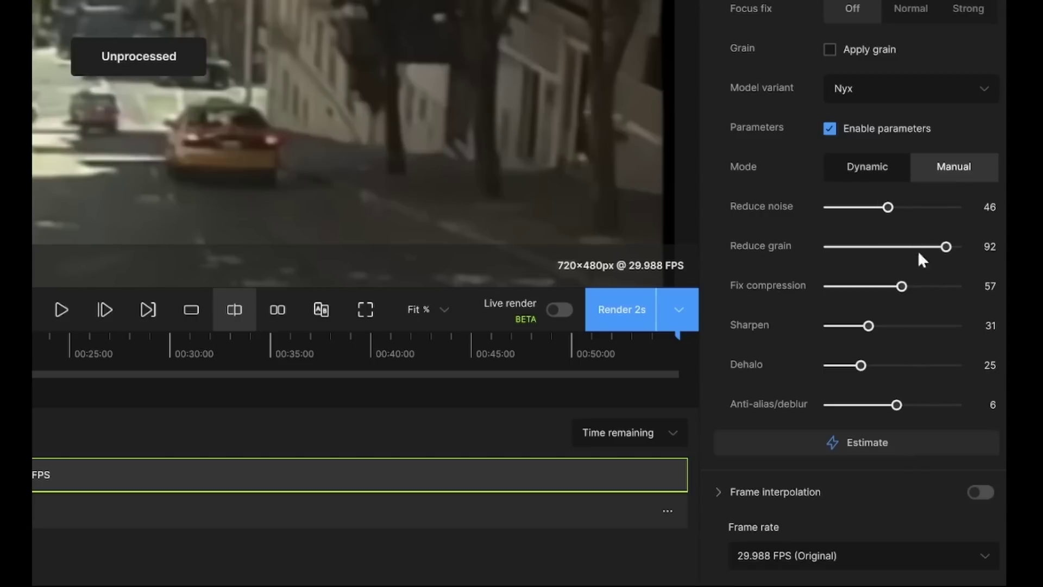
{"action": "left_click_drag", "start_coordinate": [947, 254], "coordinate": [868, 254]}
{"action": "left_click_drag", "start_coordinate": [931, 251], "coordinate": [864, 252]}
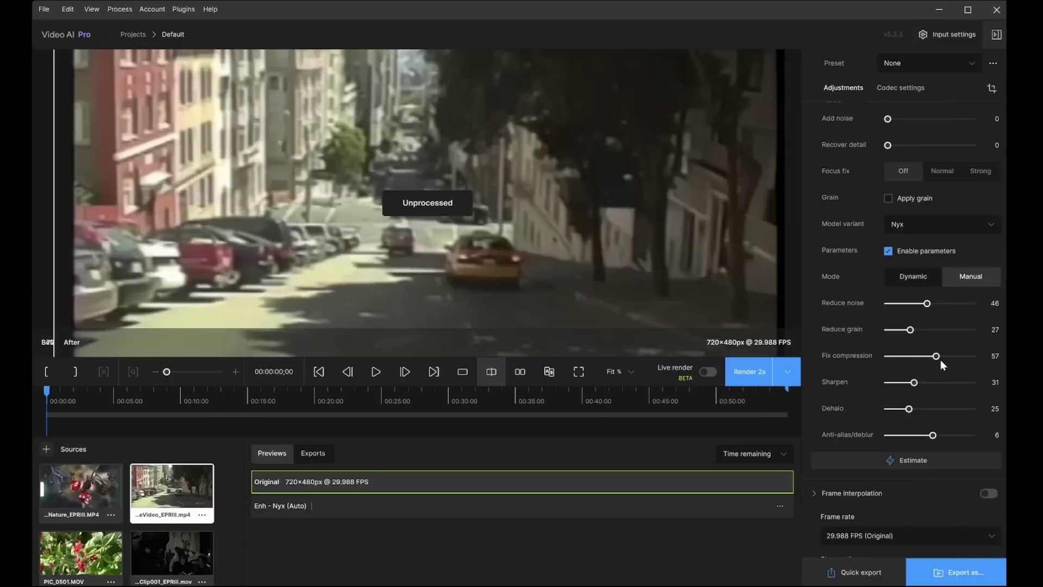
{"action": "left_click_drag", "start_coordinate": [936, 356], "coordinate": [949, 357]}
{"action": "left_click_drag", "start_coordinate": [928, 305], "coordinate": [922, 330]}
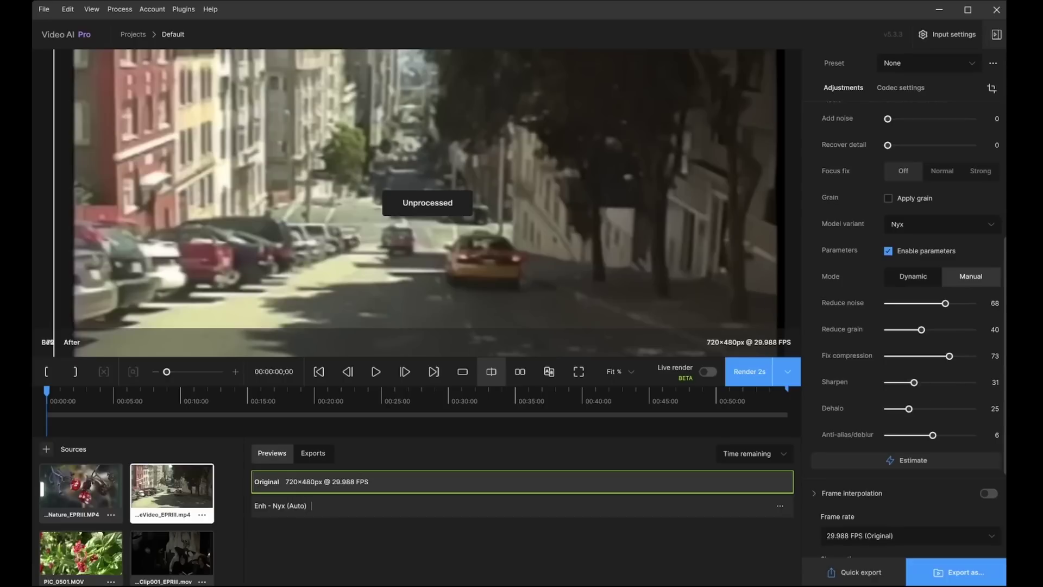
- Set Sharpen to 100, Dehalo to 33 and Anti-alias/deblur to -15, and render a 2-second manual Nyx preview
{"action": "left_click_drag", "start_coordinate": [915, 383], "coordinate": [972, 383]}
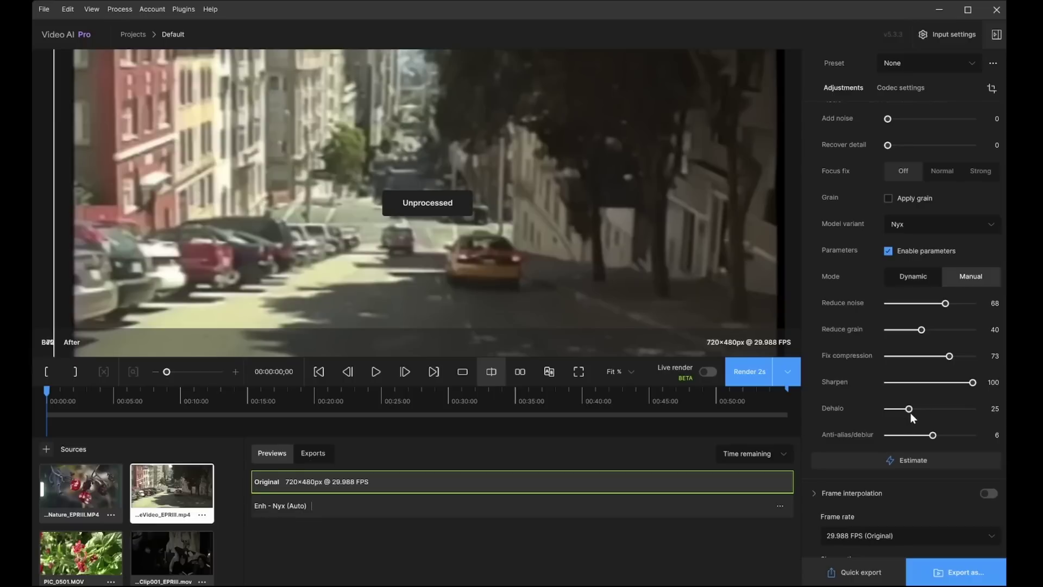
{"action": "left_click_drag", "start_coordinate": [910, 413], "coordinate": [916, 411]}
{"action": "left_click_drag", "start_coordinate": [933, 435], "coordinate": [923, 439]}
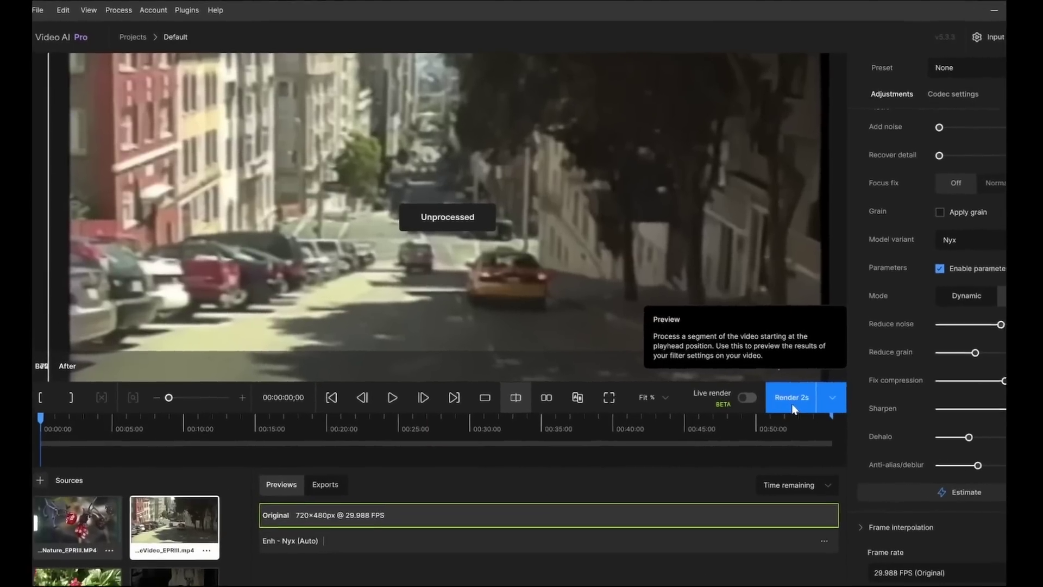
{"action": "left_click", "coordinate": [753, 375]}
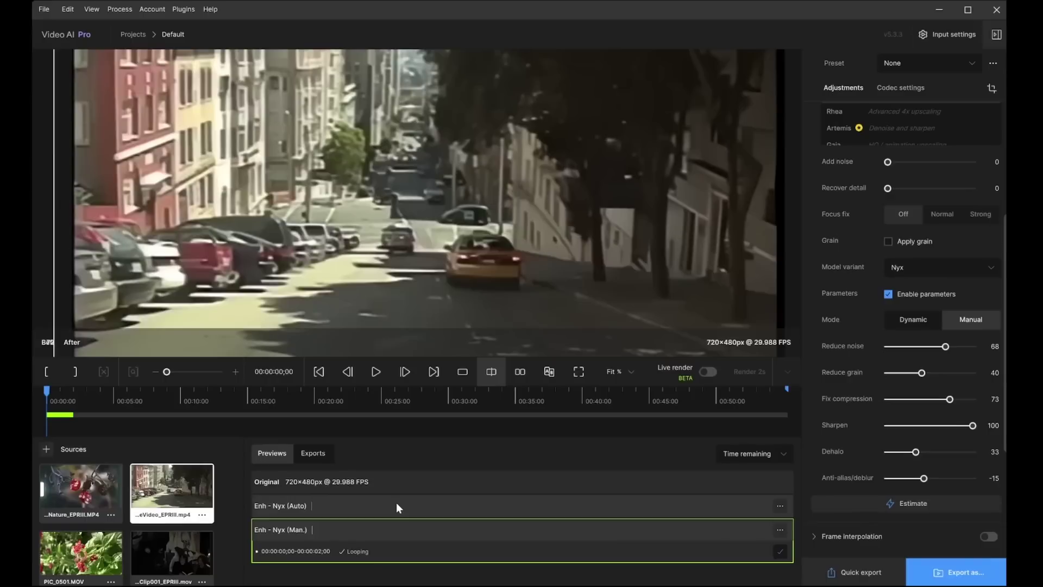
{"action": "left_click", "coordinate": [393, 550]}
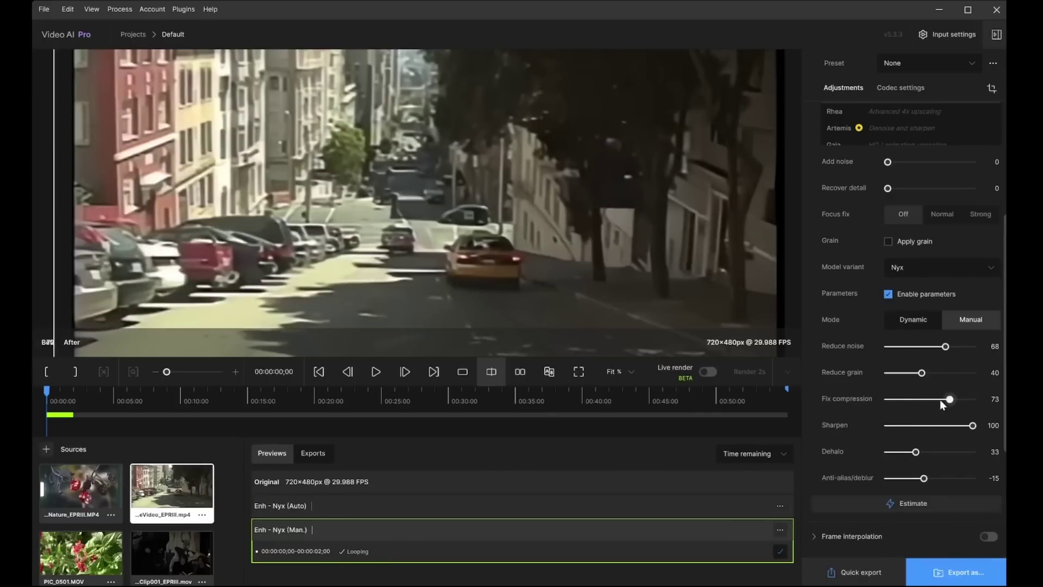
- Set Fix compression to 58, Sharpen to 84 and Dehalo to 50, and render another 2-second manual Nyx preview
{"action": "left_click_drag", "start_coordinate": [949, 399], "coordinate": [937, 400]}
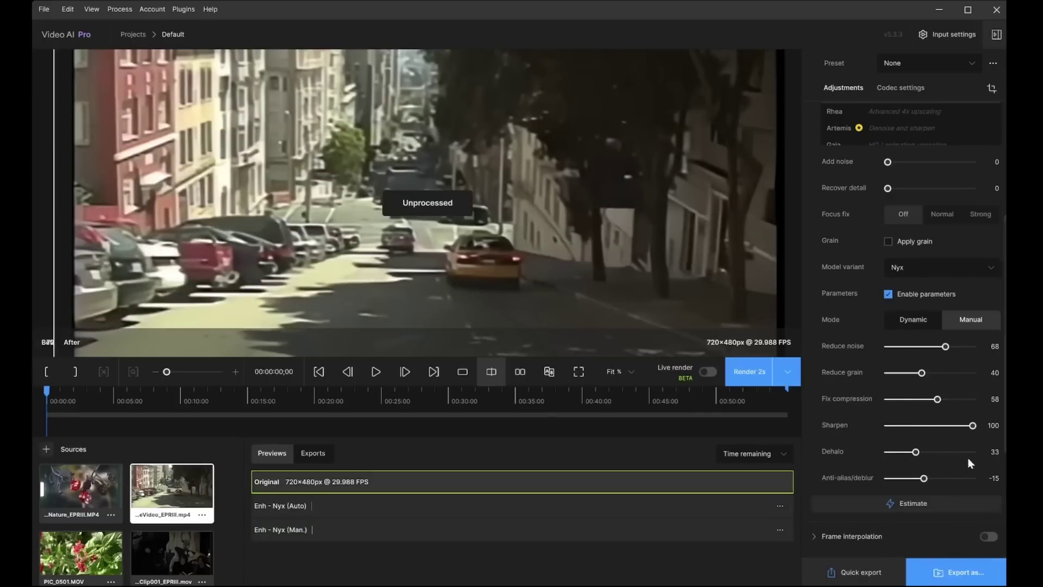
{"action": "left_click_drag", "start_coordinate": [917, 451], "coordinate": [928, 453]}
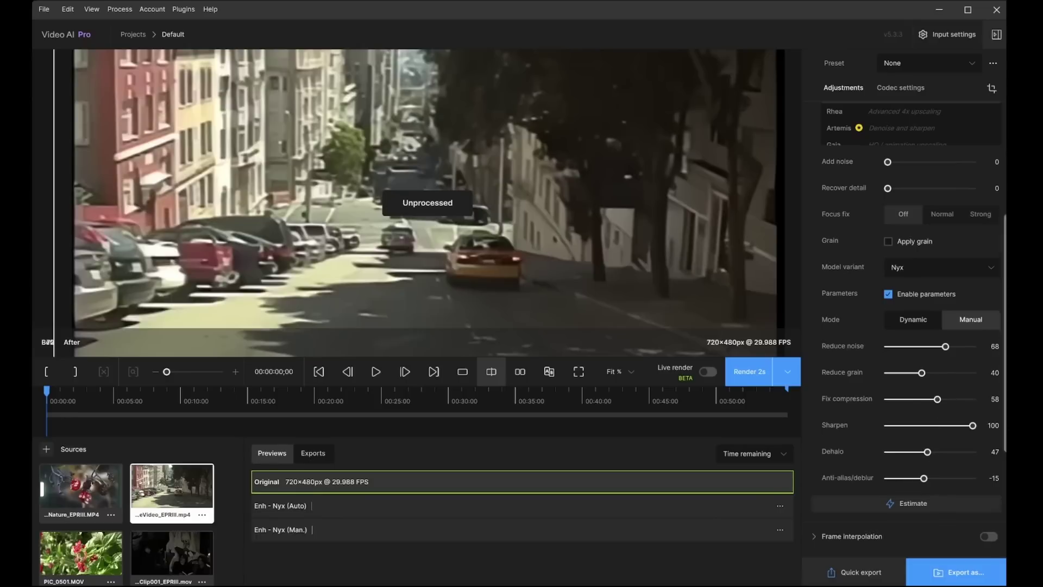
{"action": "left_click_drag", "start_coordinate": [973, 425], "coordinate": [930, 455]}
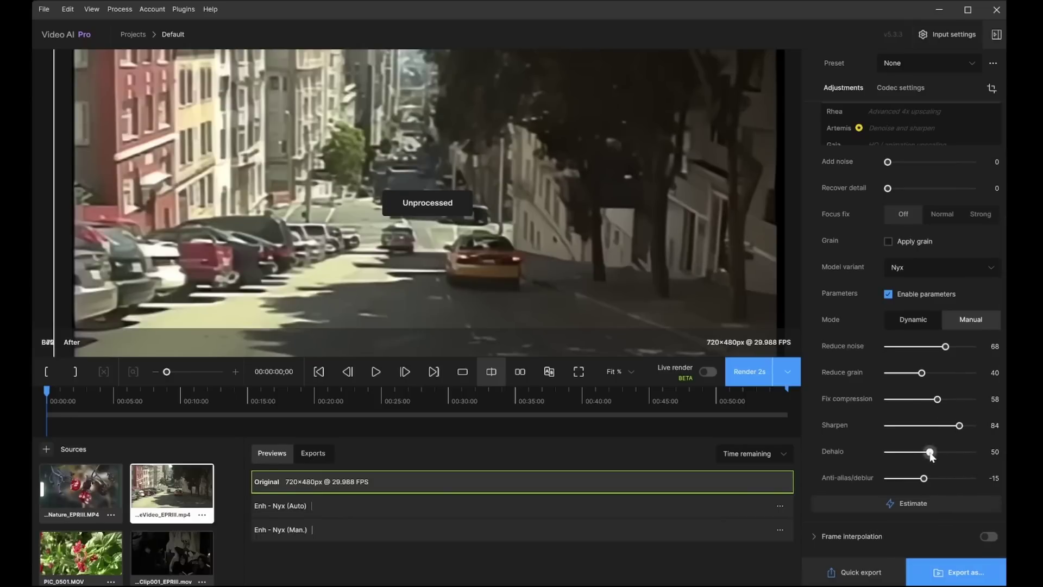
{"action": "left_click", "coordinate": [754, 378]}
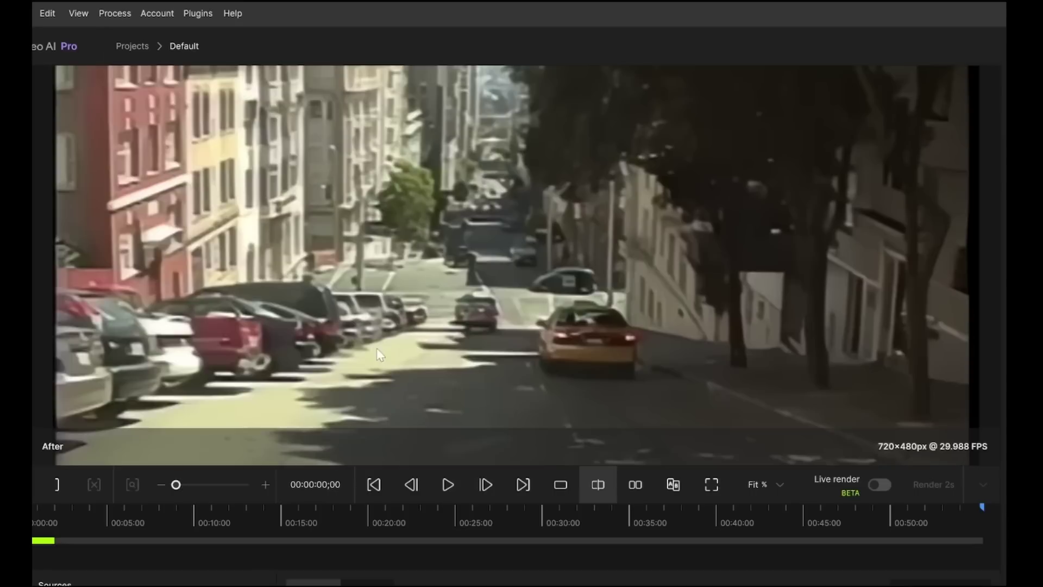
- Play the new manual Nyx preview to review the processed motion, and return to the first frame
{"action": "left_click", "coordinate": [459, 489]}
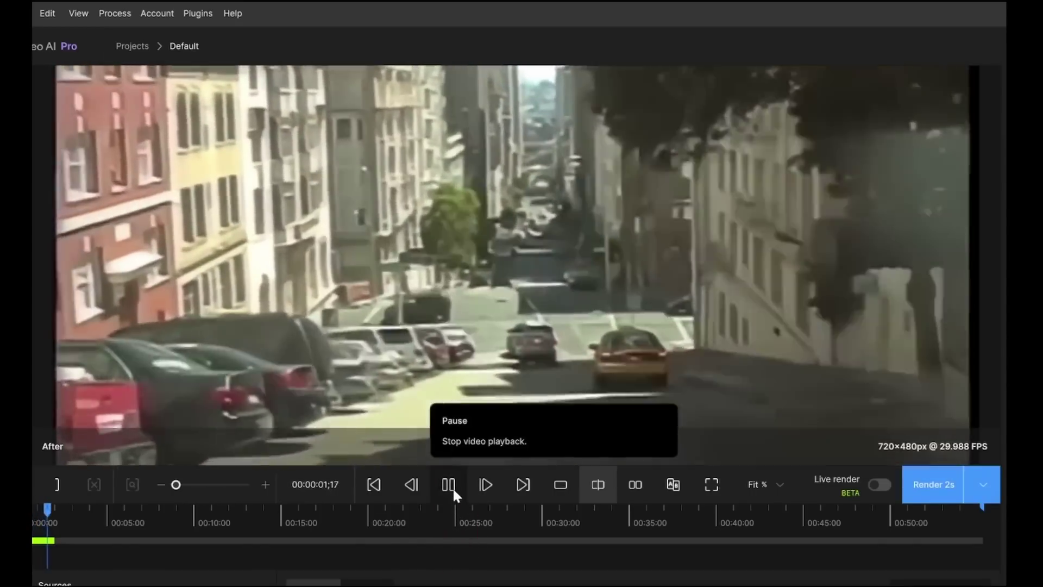
{"action": "left_click", "coordinate": [452, 487]}
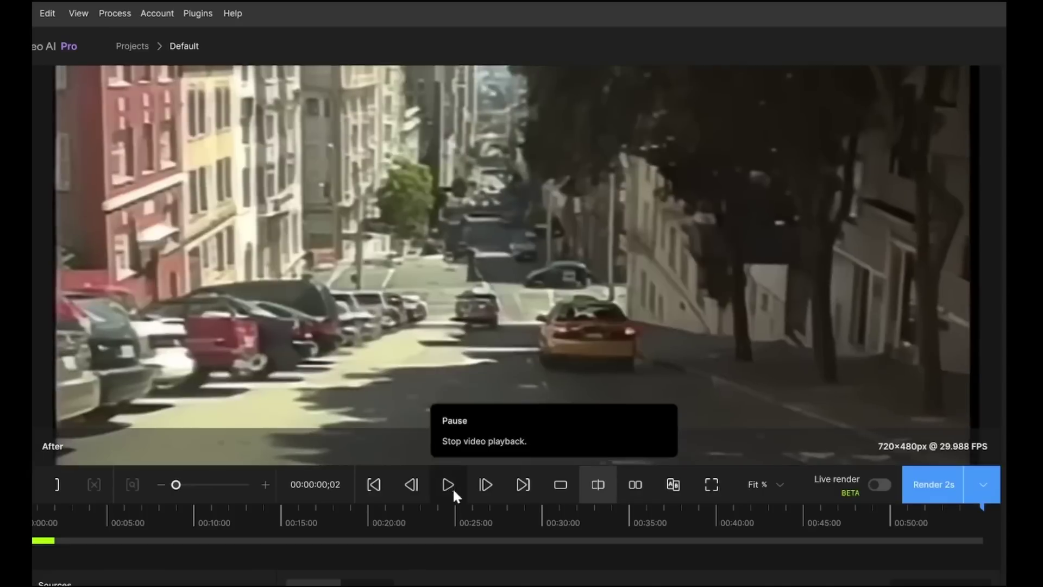
{"action": "left_click", "coordinate": [377, 488]}
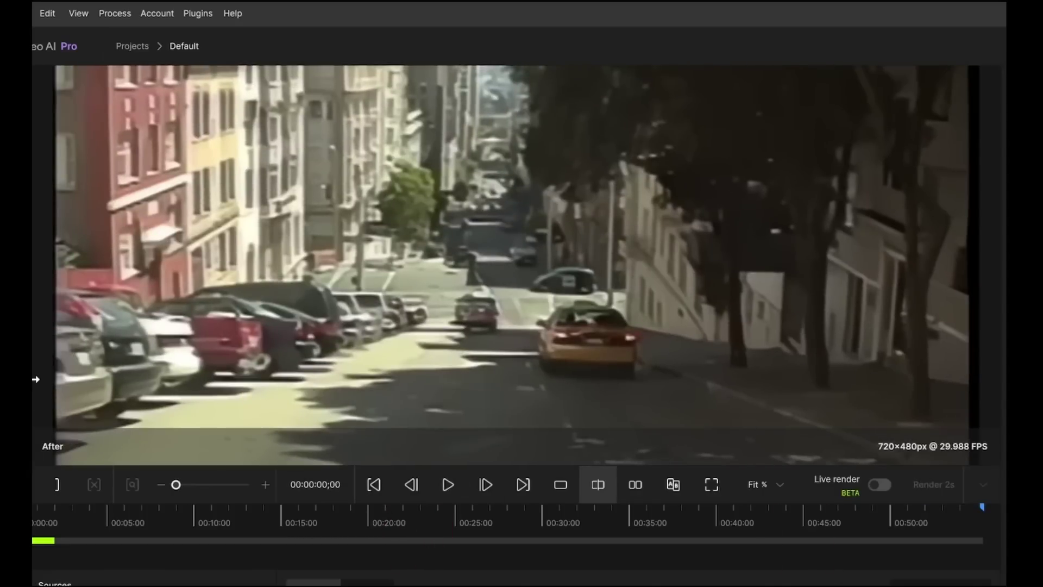
{"action": "mouse_move", "coordinate": [35, 381]}
{"action": "left_mouse_down"}
{"action": "mouse_move", "coordinate": [970, 386]}
{"action": "mouse_move", "coordinate": [38, 380]}
{"action": "mouse_move", "coordinate": [871, 419]}
{"action": "mouse_move", "coordinate": [726, 399]}
{"action": "mouse_move", "coordinate": [103, 380]}
{"action": "mouse_move", "coordinate": [694, 350]}
{"action": "mouse_move", "coordinate": [35, 380]}
{"action": "left_mouse_up"}
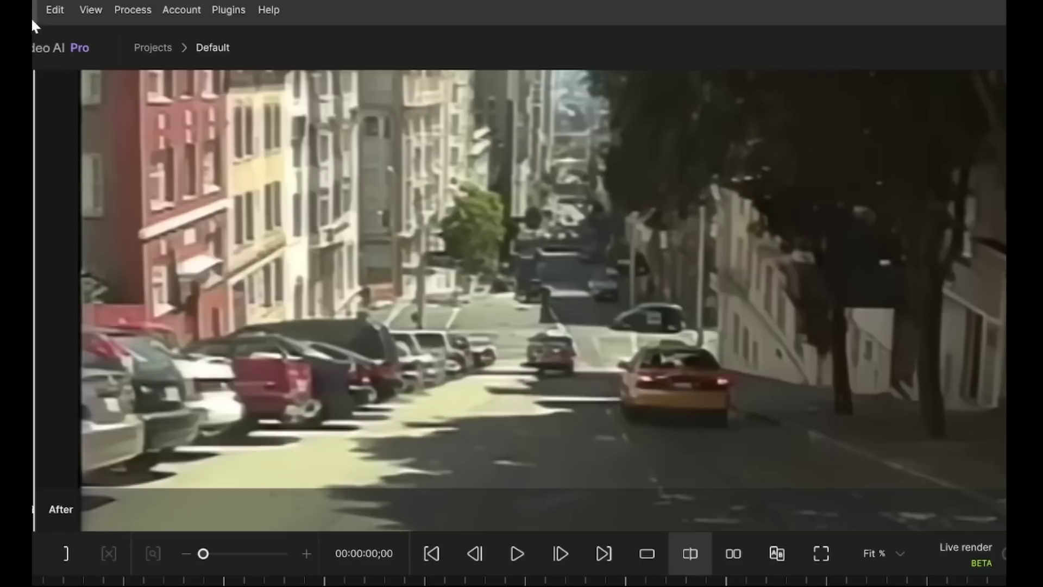
- Turn on the second enhancement feature in the advanced preferences and save the change
{"action": "left_click", "coordinate": [43, 9]}
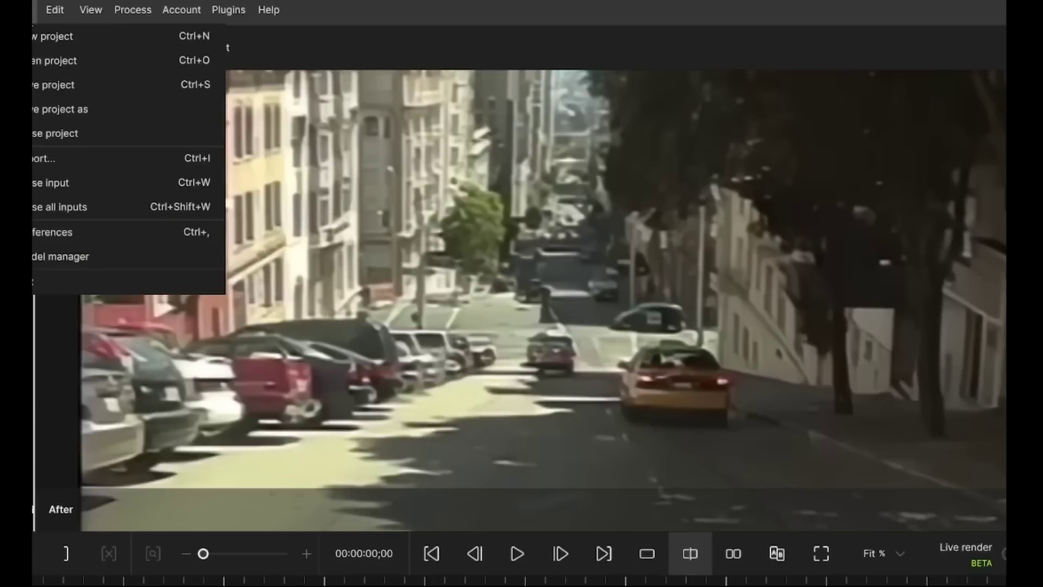
{"action": "left_click", "coordinate": [76, 232]}
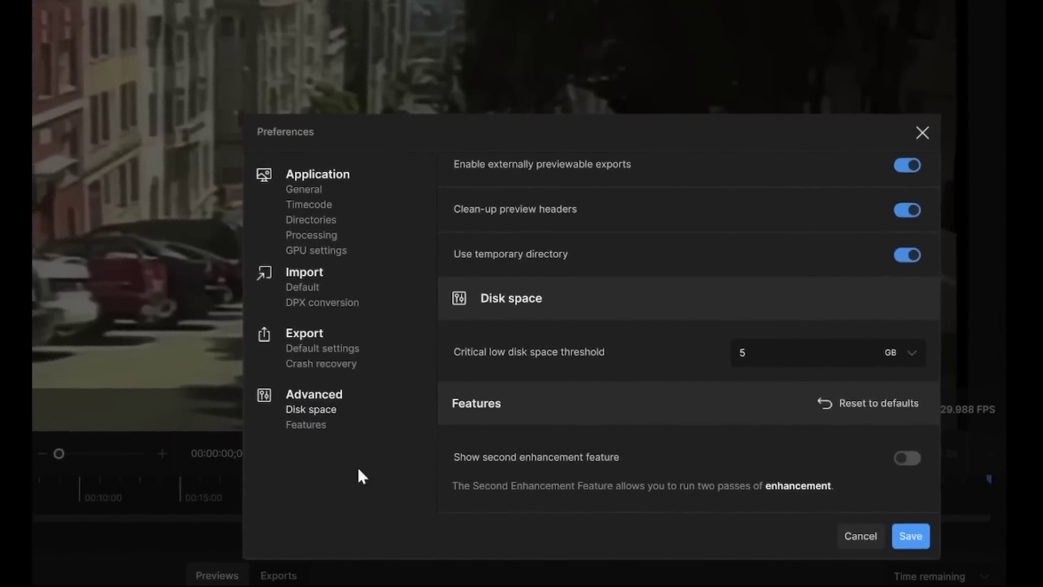
{"action": "left_click", "coordinate": [309, 425]}
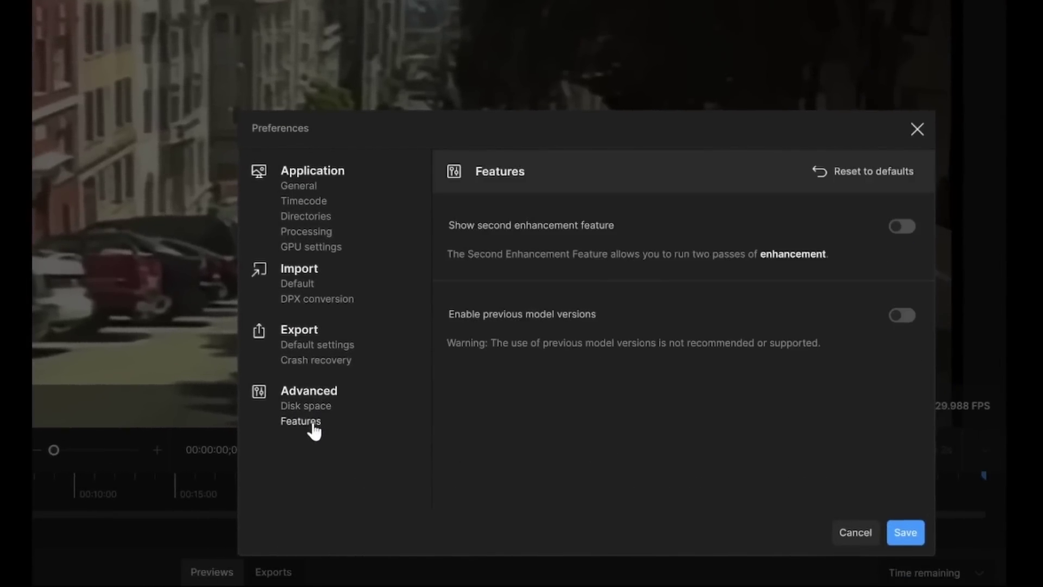
{"action": "left_click", "coordinate": [902, 226]}
{"action": "scroll", "coordinate": [905, 229], "scroll_direction": "up", "scroll_amount": 3}
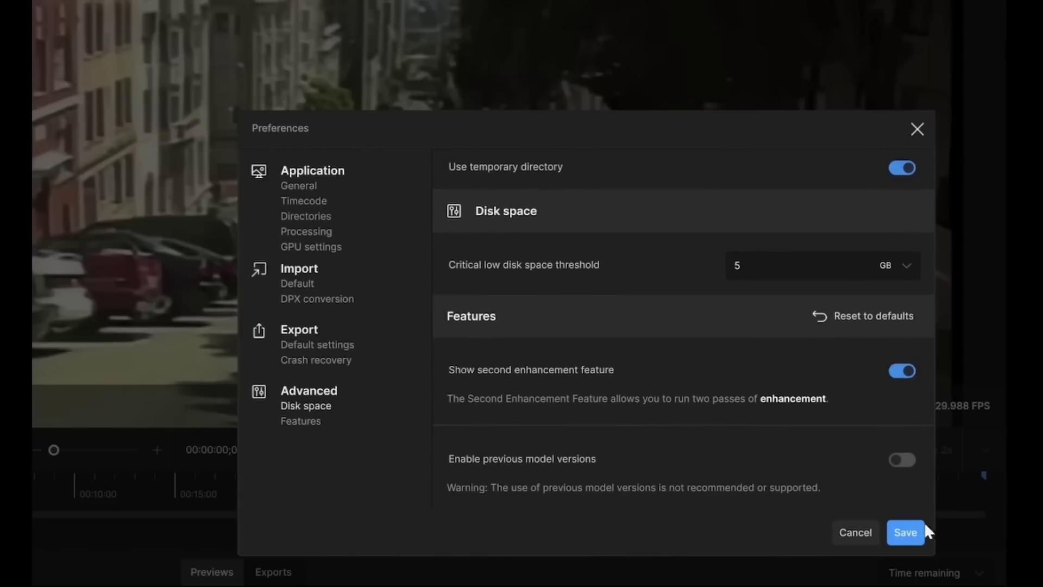
{"action": "left_click", "coordinate": [908, 534]}
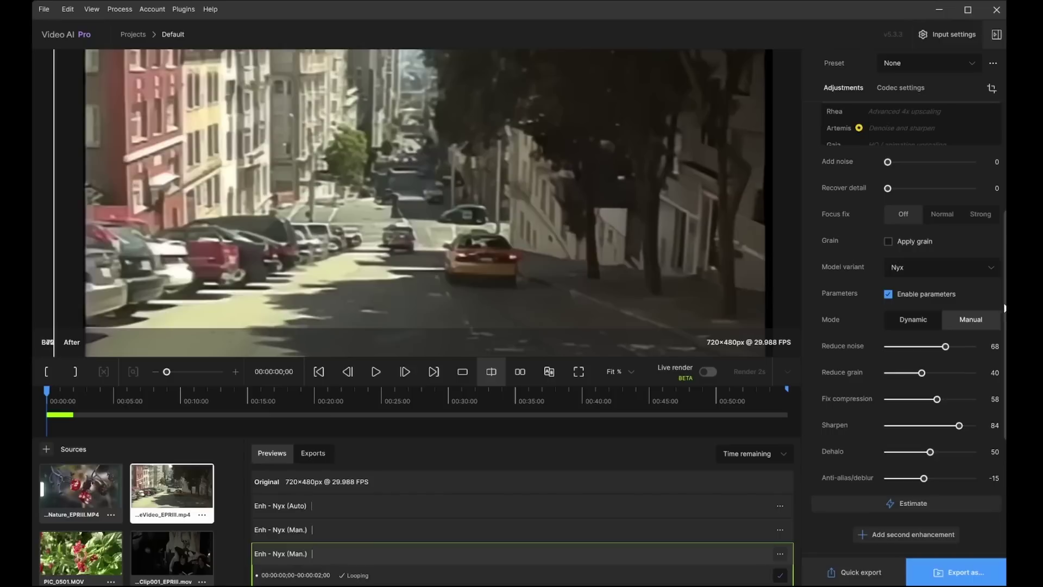
{"action": "scroll", "coordinate": [1004, 308], "scroll_direction": "down", "scroll_amount": 1}
{"action": "scroll", "coordinate": [1004, 308], "scroll_direction": "up", "scroll_amount": 2}
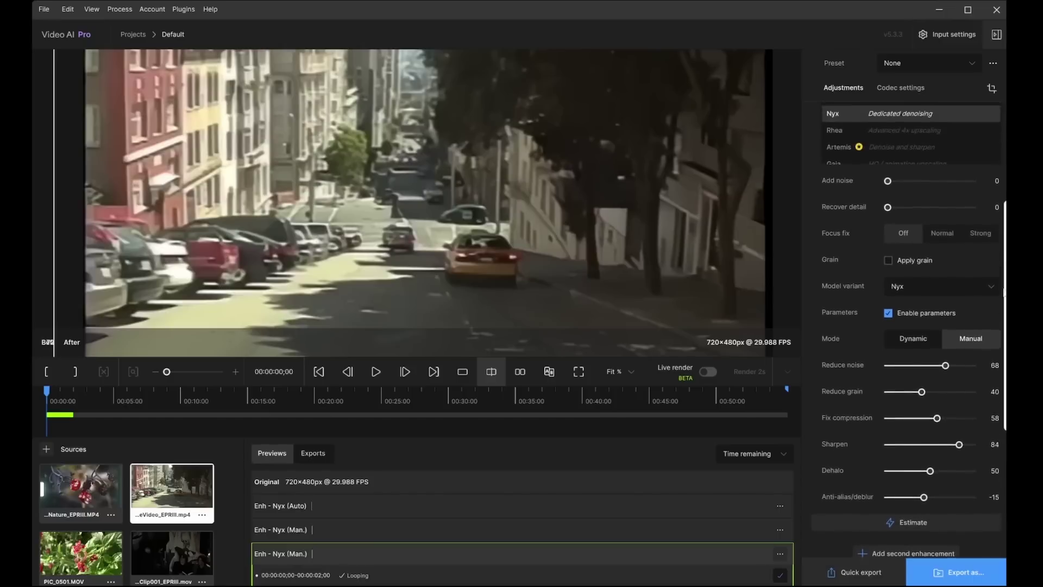
- Add a second enhancement using the Iris - Face / LQ-MQ model at Low quality and render a 2-second preview
{"action": "scroll", "coordinate": [997, 383], "scroll_direction": "down", "scroll_amount": 5}
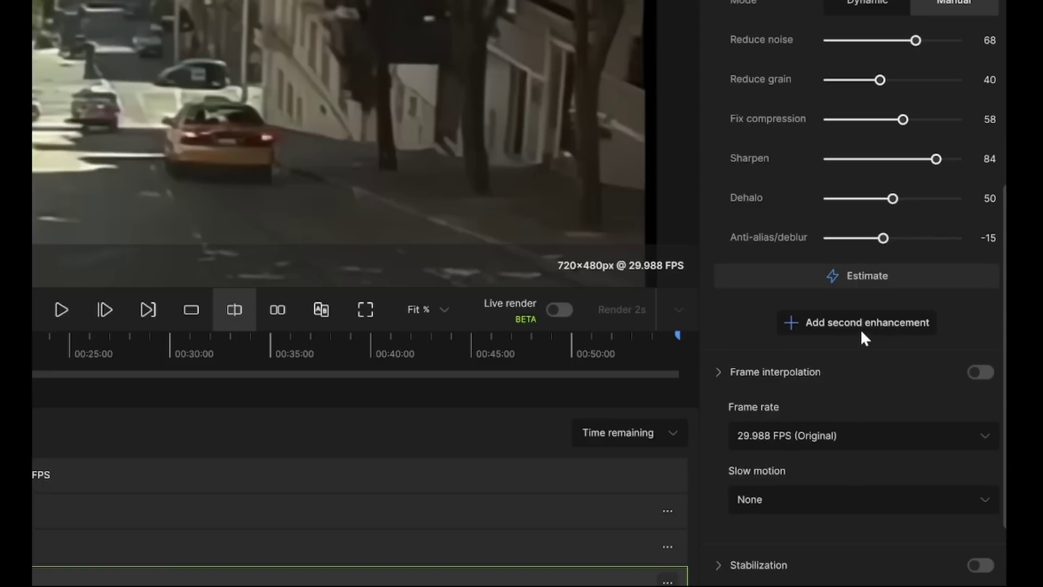
{"action": "left_click", "coordinate": [794, 323]}
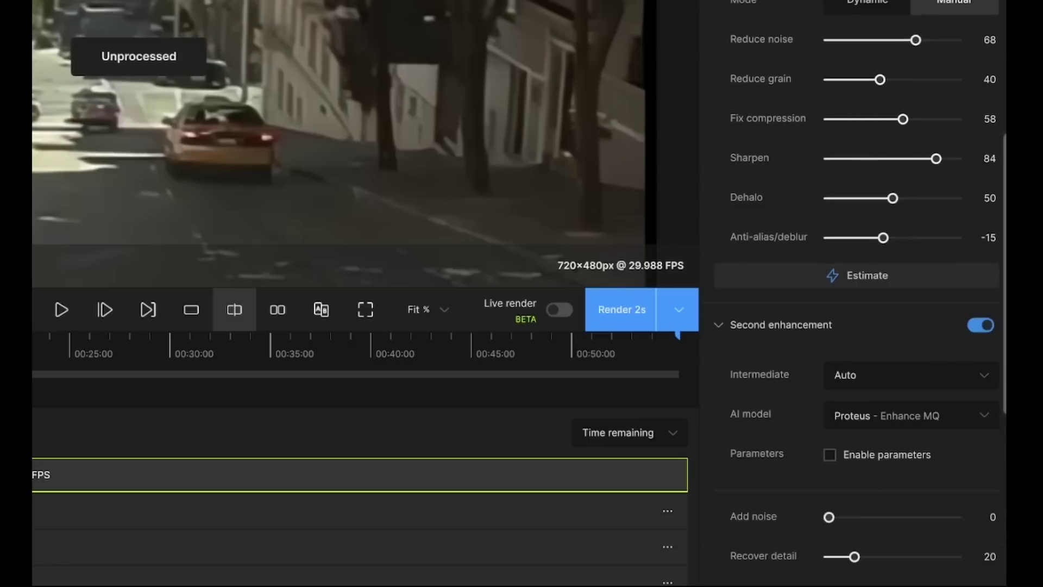
{"action": "left_click", "coordinate": [986, 418]}
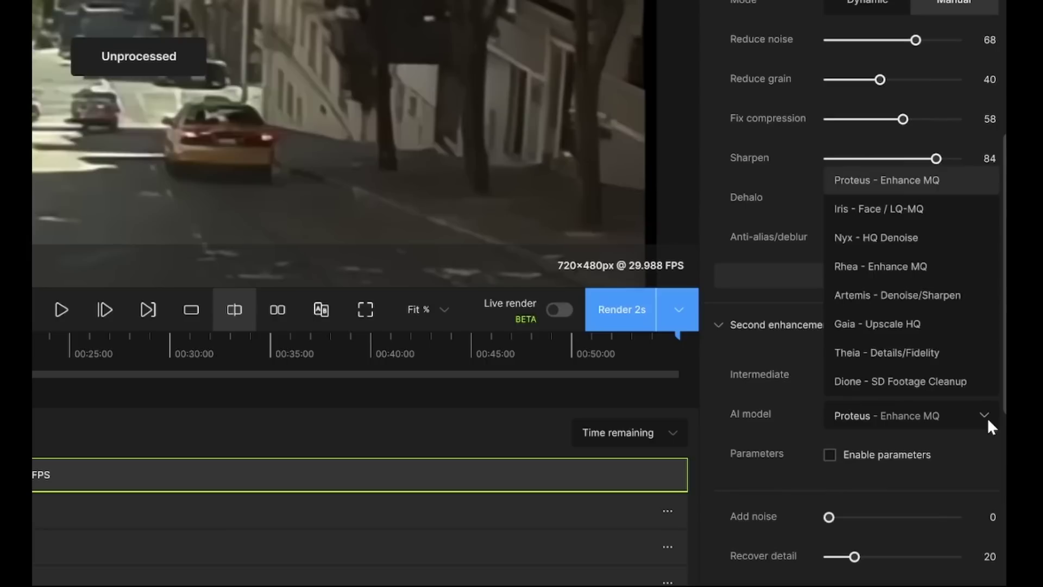
{"action": "left_click", "coordinate": [911, 211]}
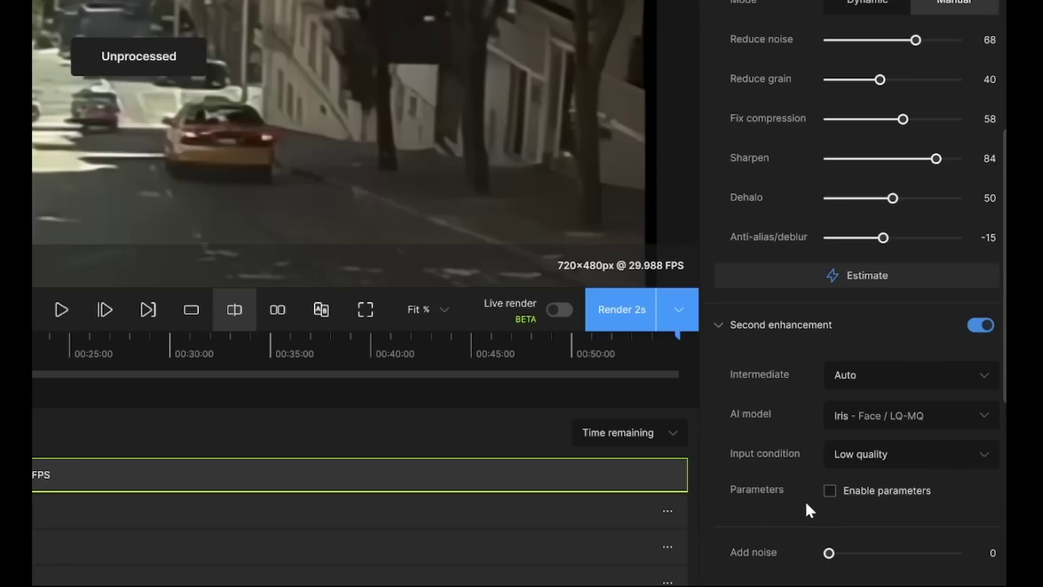
{"action": "left_click", "coordinate": [633, 319]}
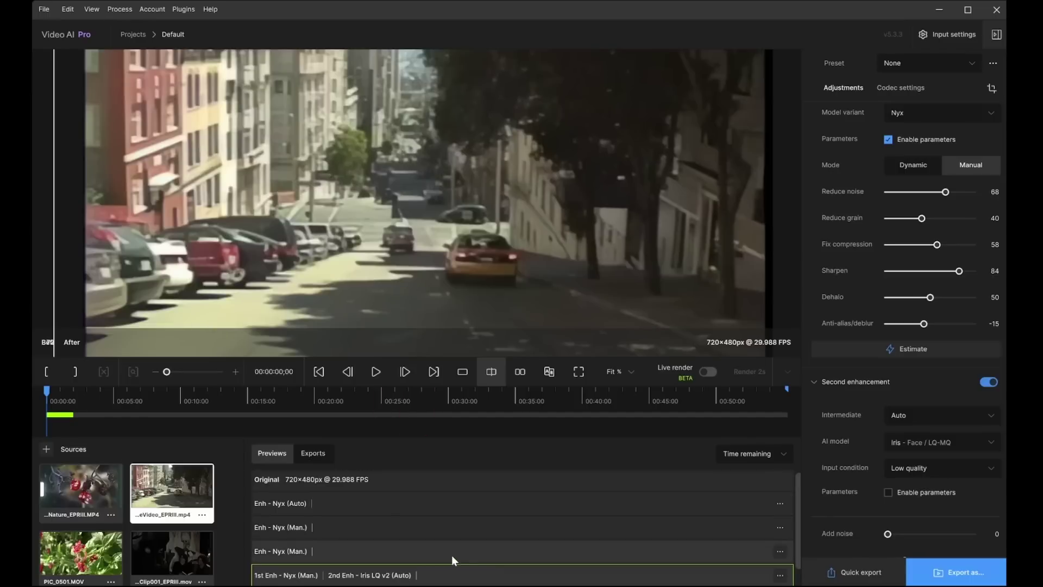
- Compare the latest manual Nyx preview with the combined Nyx and Iris preview, shifting the before/after divider
{"action": "left_click", "coordinate": [453, 556]}
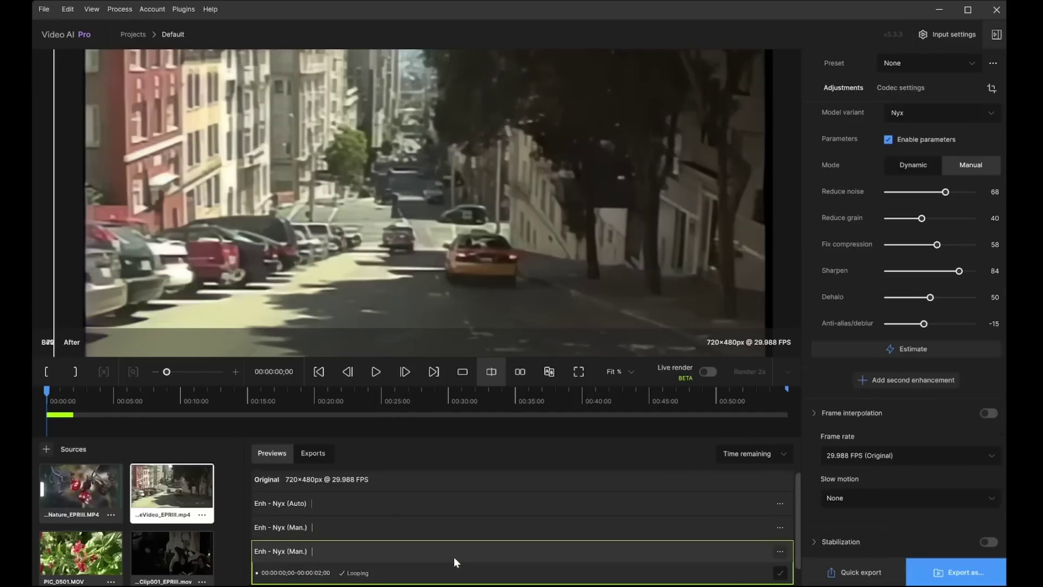
{"action": "scroll", "coordinate": [453, 562], "scroll_direction": "down", "scroll_amount": 1}
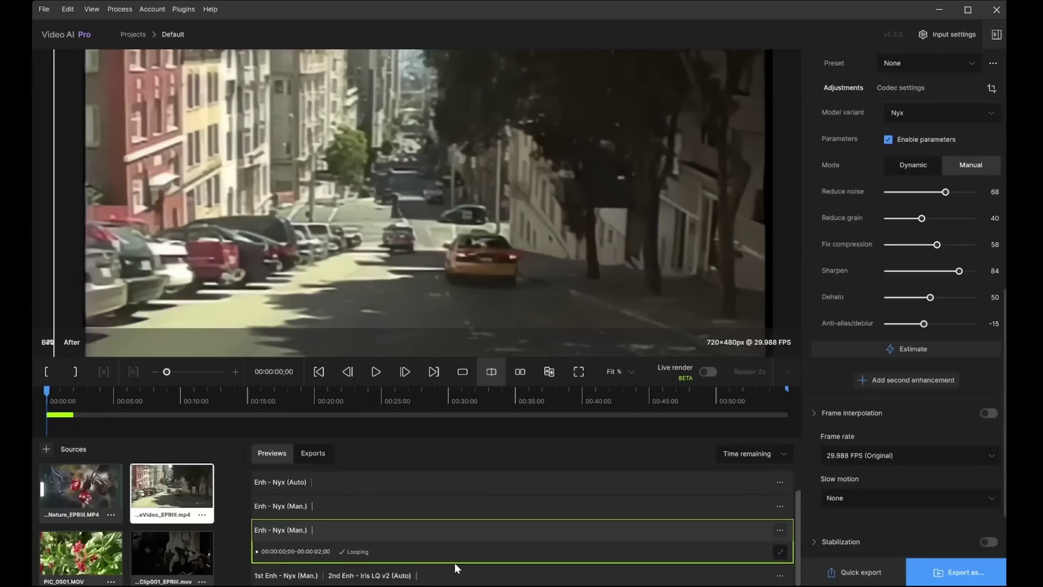
{"action": "left_click", "coordinate": [452, 572]}
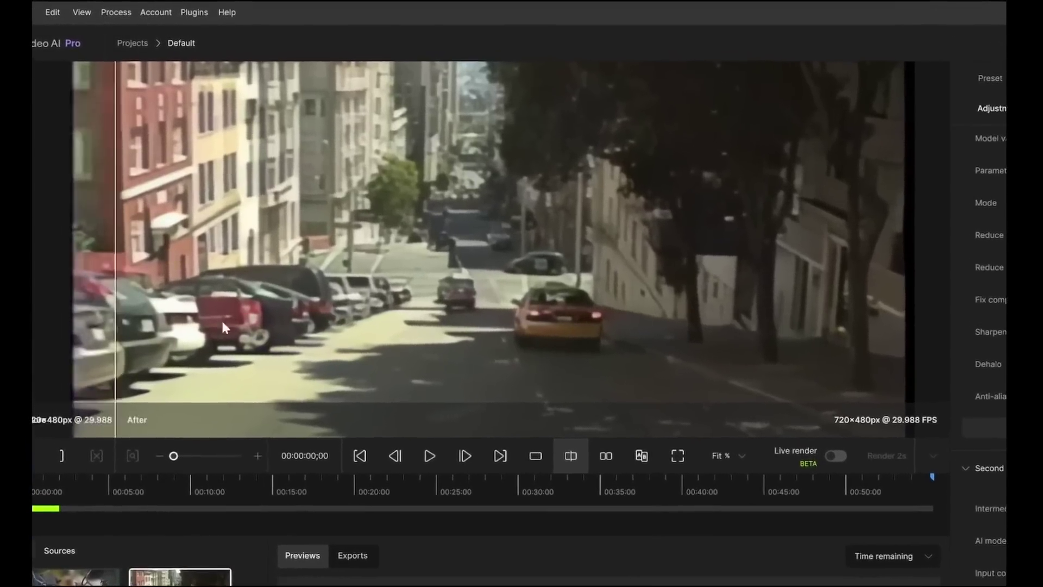
{"action": "left_click_drag", "start_coordinate": [220, 319], "coordinate": [67, 343]}
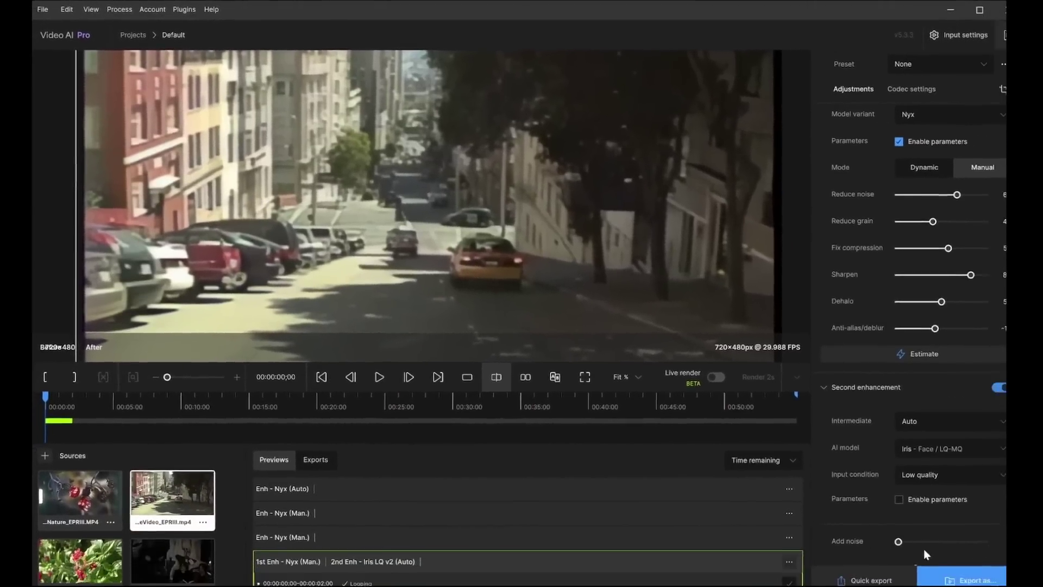
- Enable the second enhancement's parameters in Manual mode to inspect the sliders, and disable the parameters again
{"action": "left_click", "coordinate": [893, 495]}
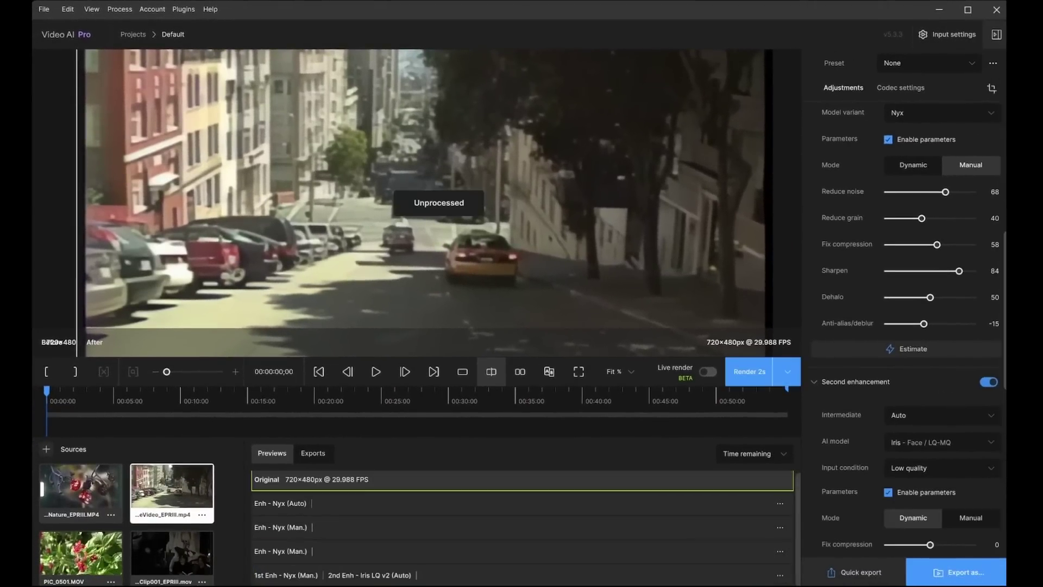
{"action": "scroll", "coordinate": [941, 399], "scroll_direction": "down", "scroll_amount": 5}
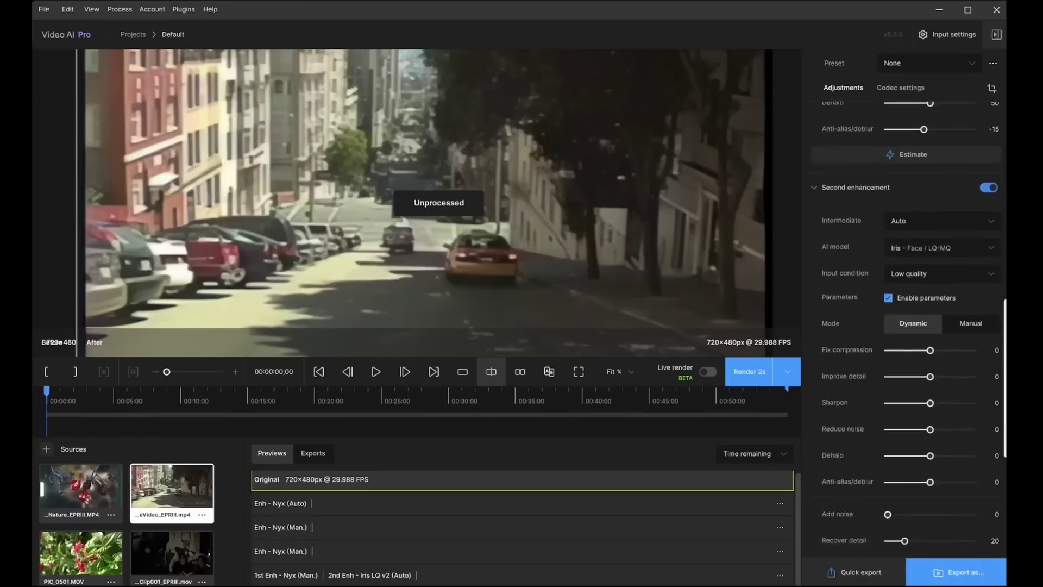
{"action": "left_click", "coordinate": [977, 298]}
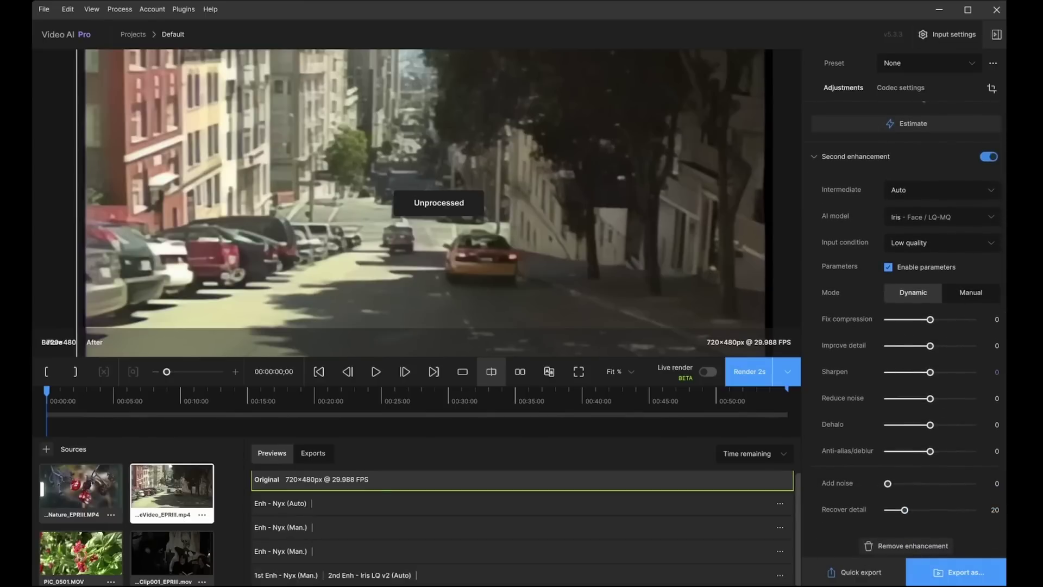
{"action": "left_click", "coordinate": [968, 294]}
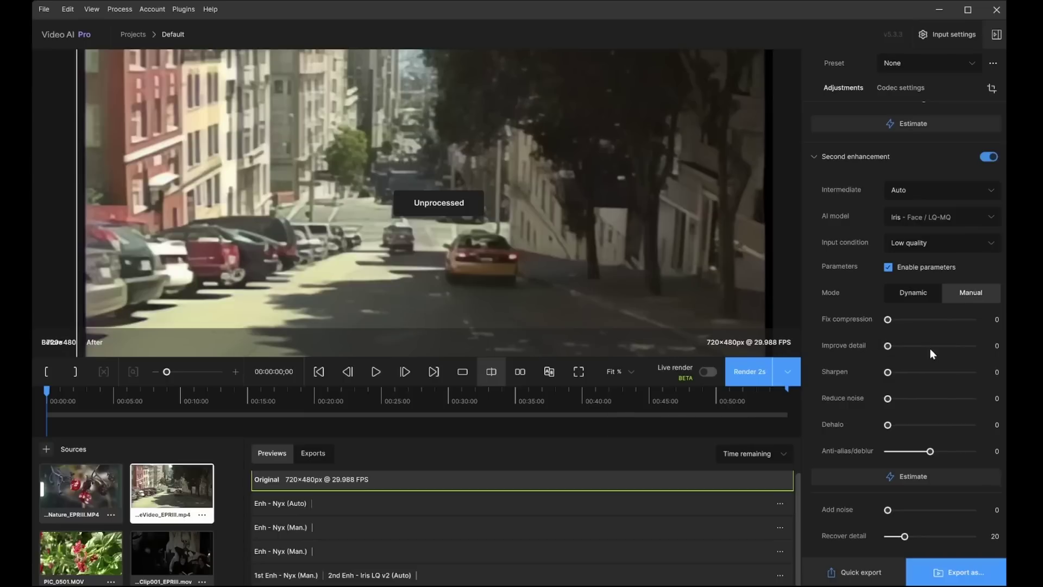
{"action": "left_click", "coordinate": [888, 267]}
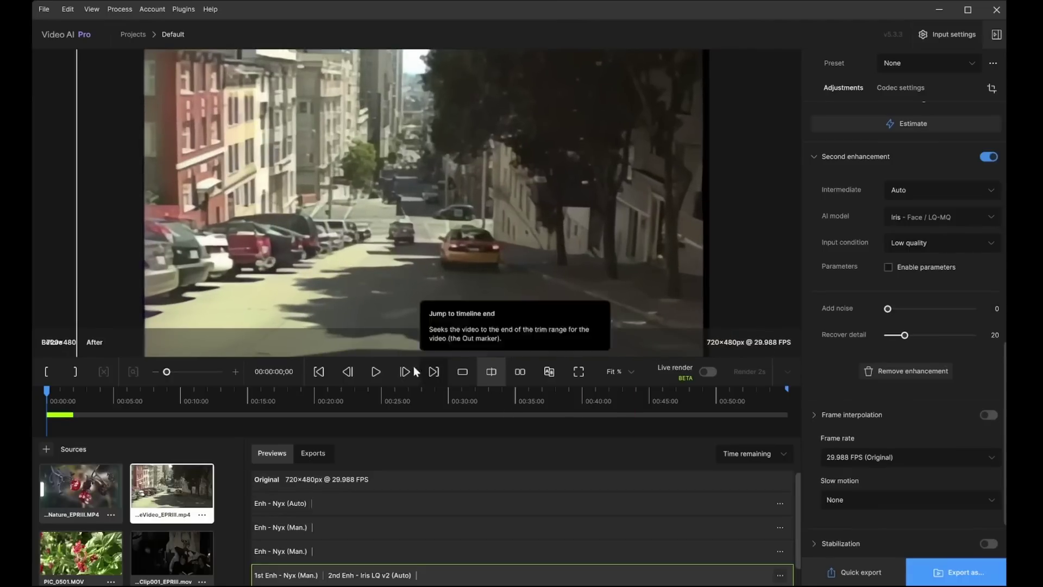
- Play the combined Nyx and Iris preview and sweep the before/after divider across the street scene to compare it with the source
{"action": "left_click", "coordinate": [376, 372]}
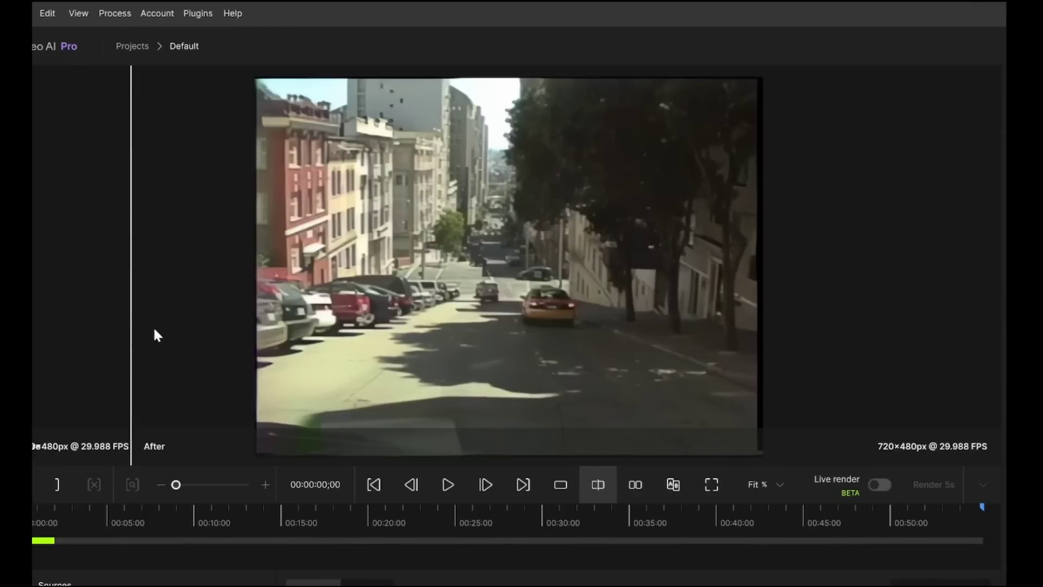
{"action": "left_click_drag", "start_coordinate": [132, 348], "coordinate": [332, 332]}
{"action": "left_click_drag", "start_coordinate": [216, 328], "coordinate": [807, 326]}
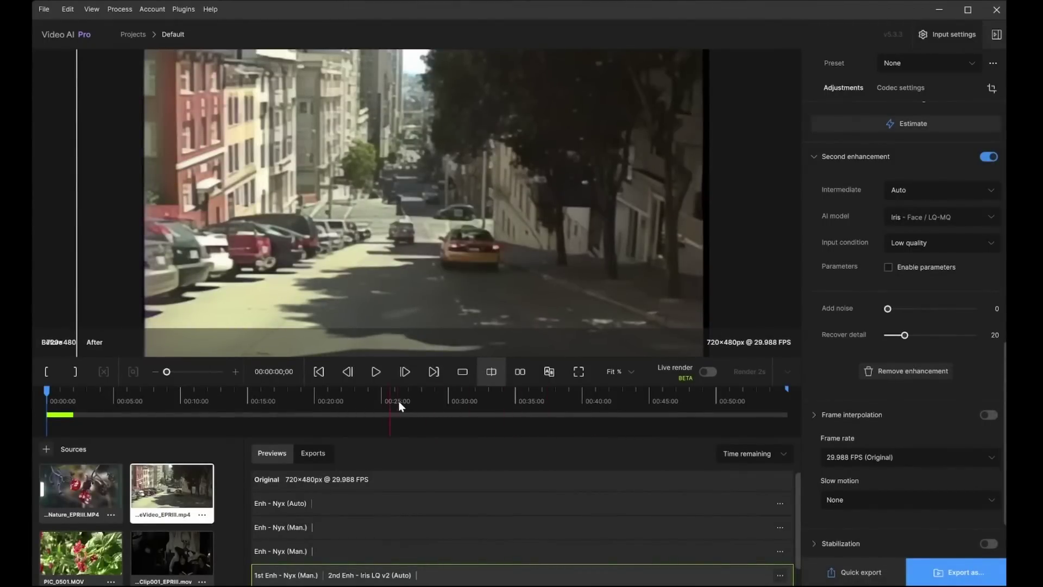
- Select the original version of the street clip and position the playhead on the cable car shot at 00:00:29;26
{"action": "left_click_drag", "start_coordinate": [399, 401], "coordinate": [444, 405]}
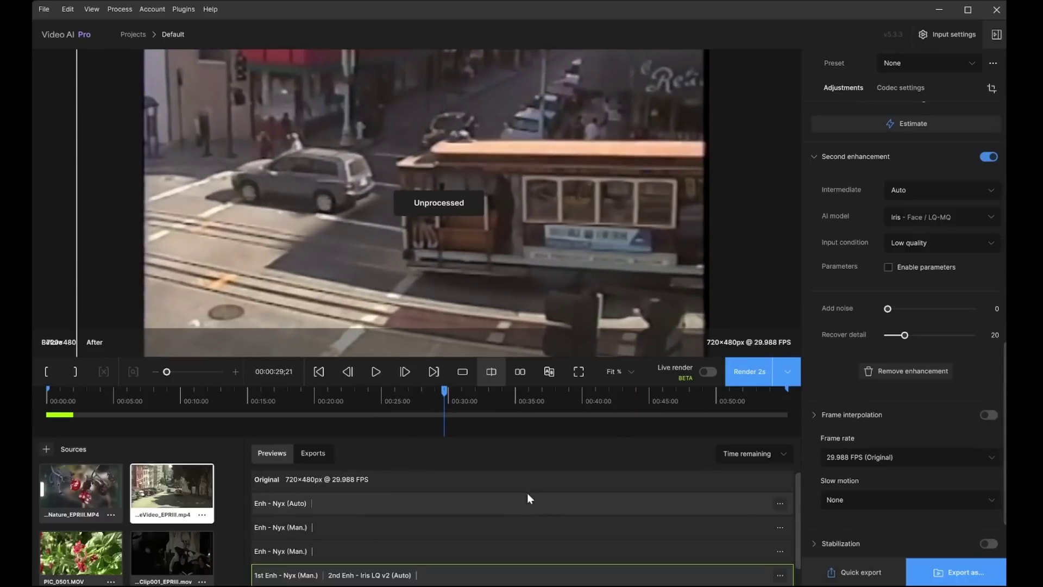
{"action": "left_click", "coordinate": [510, 482]}
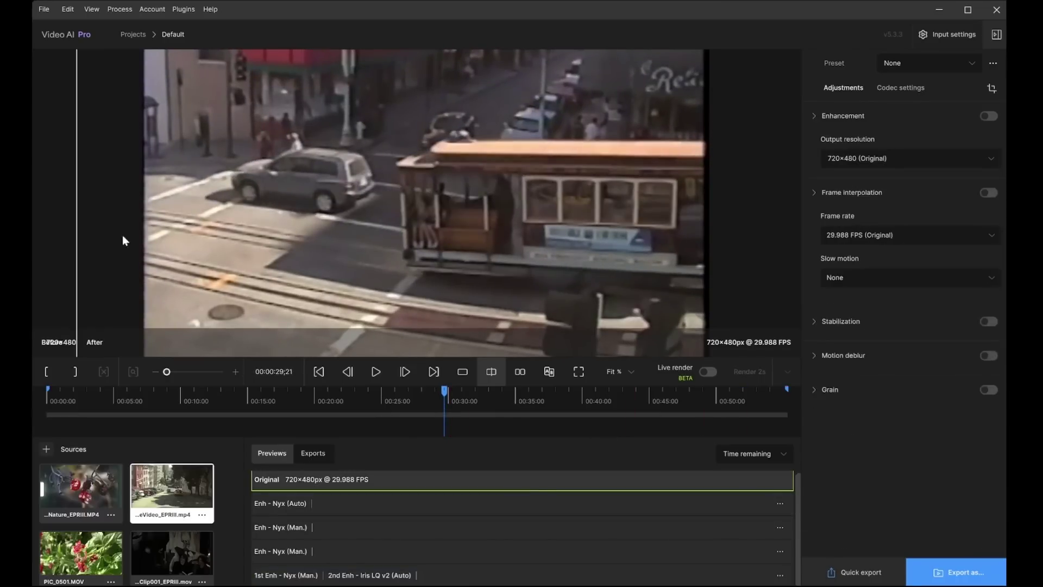
{"action": "left_click_drag", "start_coordinate": [446, 396], "coordinate": [447, 400]}
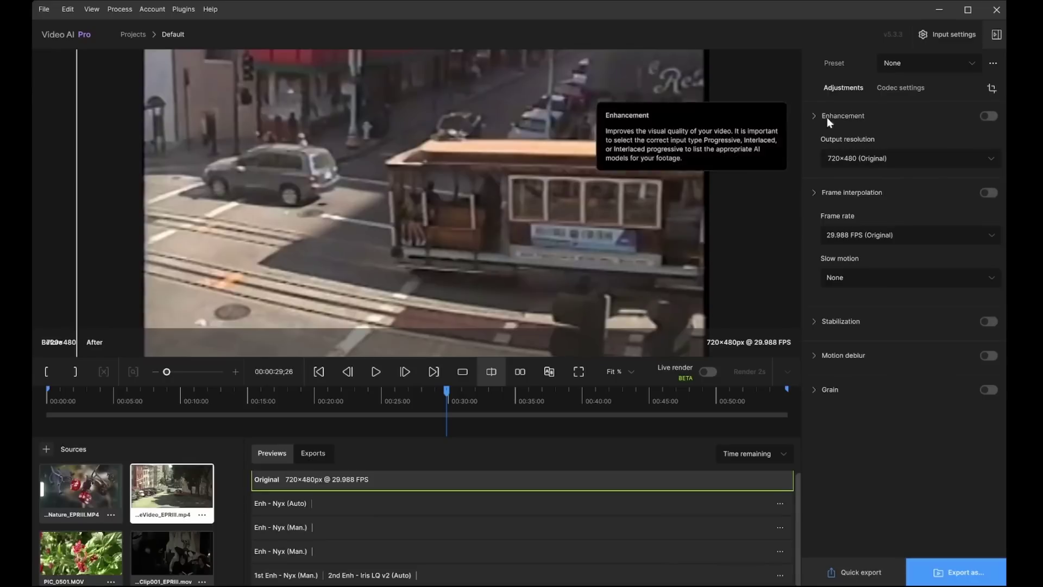
- Enable enhancement with the Artemis model and set its input condition to Low Quality
{"action": "left_click", "coordinate": [986, 119]}
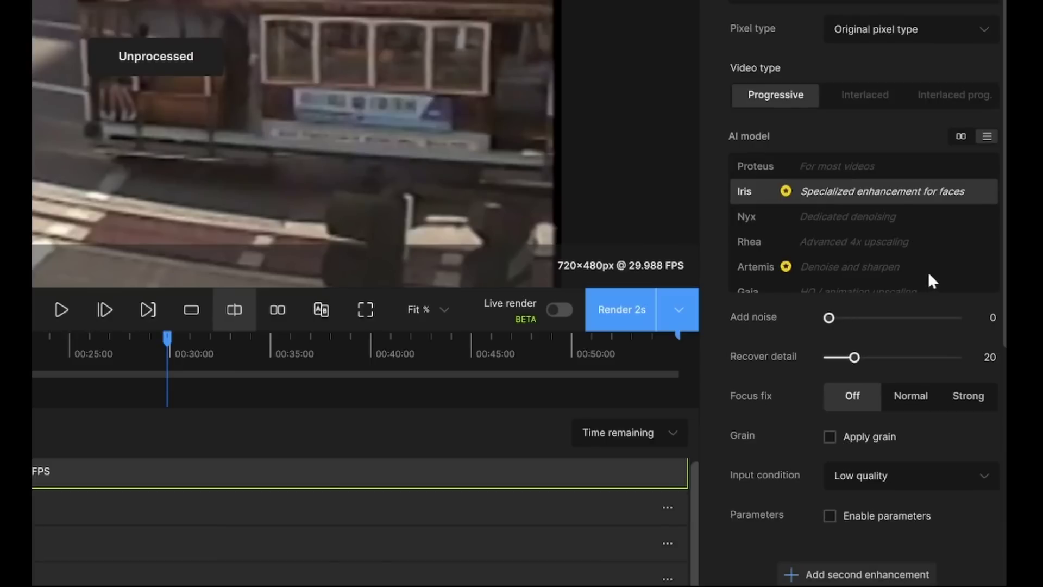
{"action": "left_click", "coordinate": [892, 272]}
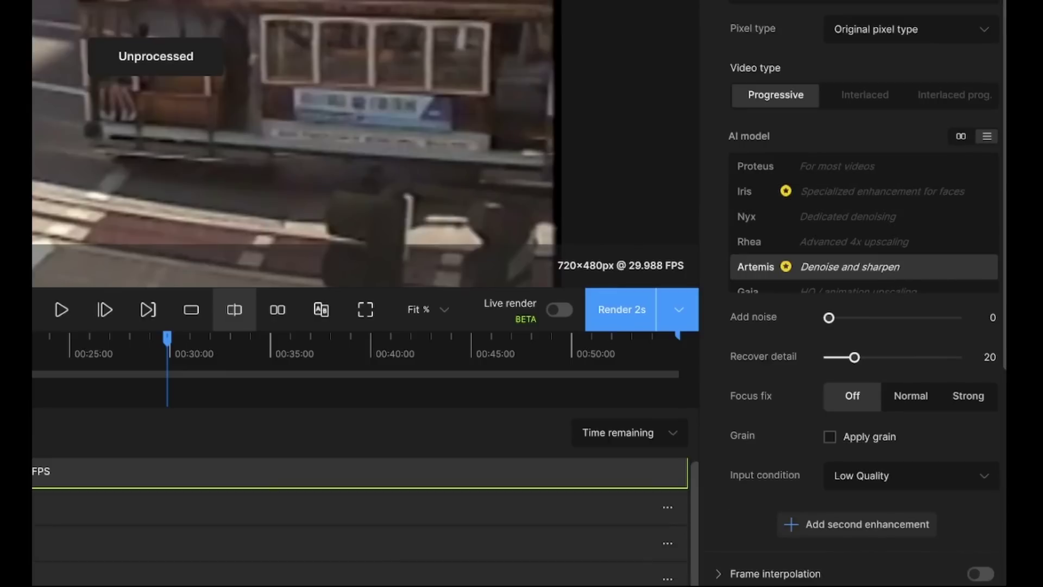
{"action": "scroll", "coordinate": [861, 337], "scroll_direction": "down", "scroll_amount": 1}
{"action": "scroll", "coordinate": [861, 336], "scroll_direction": "up", "scroll_amount": 1}
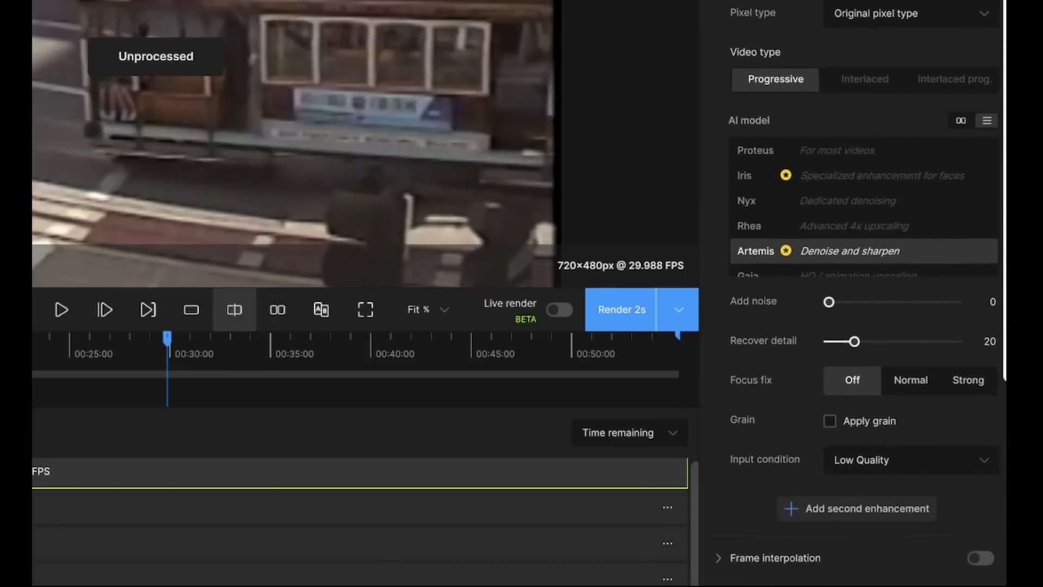
{"action": "left_click", "coordinate": [987, 480]}
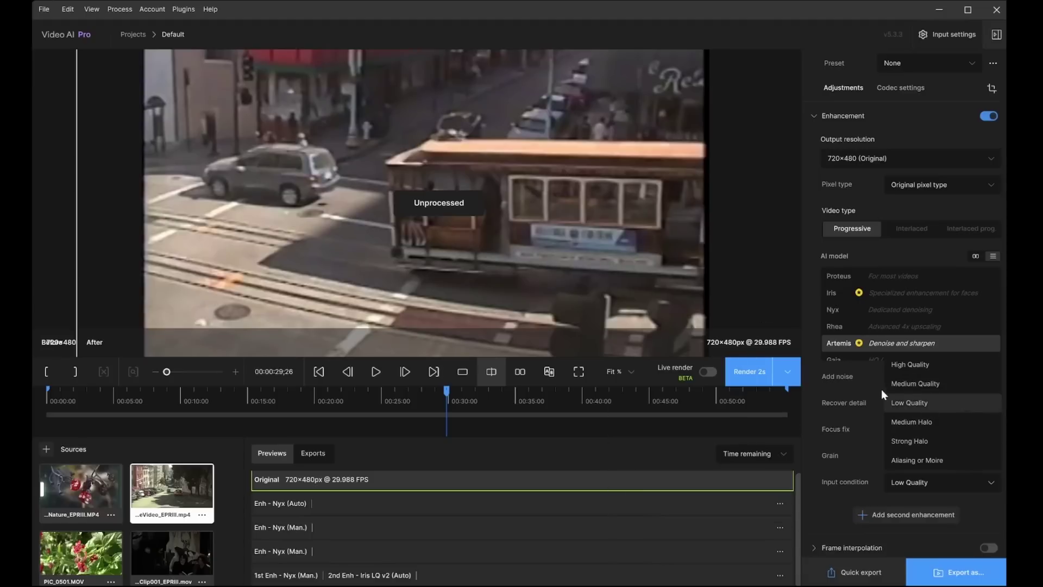
{"action": "left_click", "coordinate": [957, 406]}
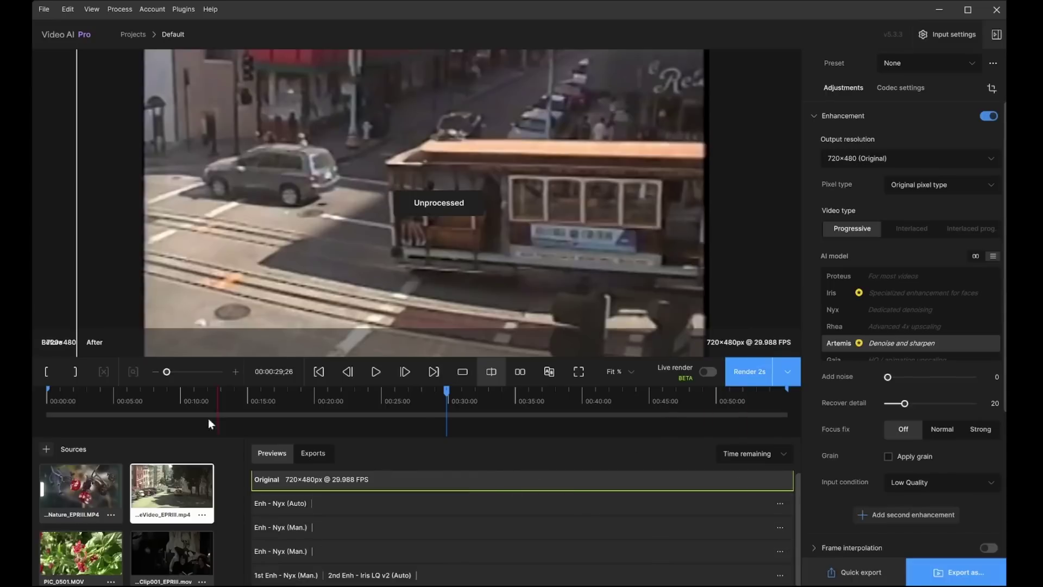
- Set the In point at the playhead and render a 2-second Artemis preview of the cable car shot
{"action": "left_click", "coordinate": [51, 373]}
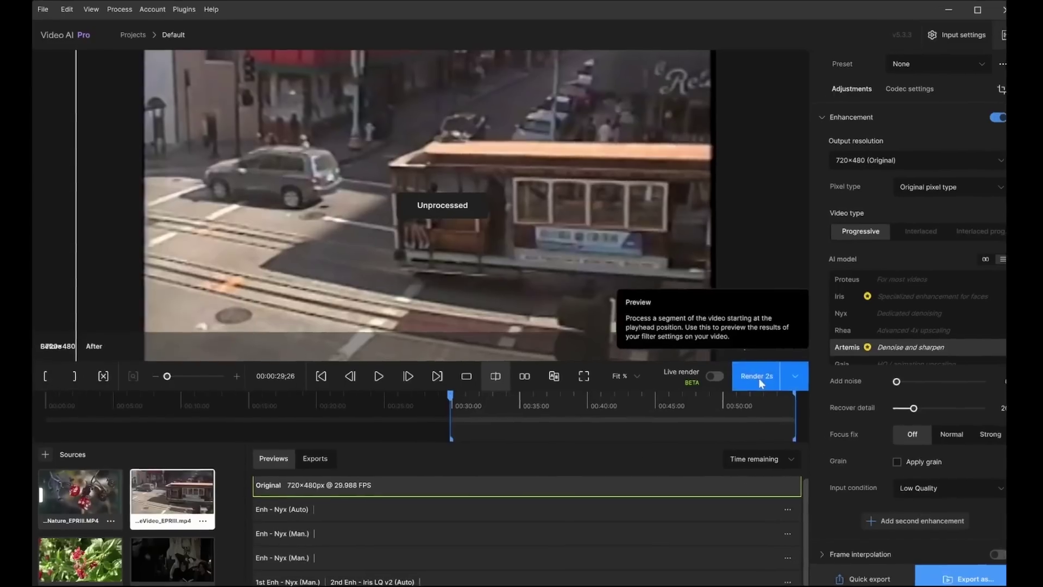
{"action": "left_click", "coordinate": [750, 371]}
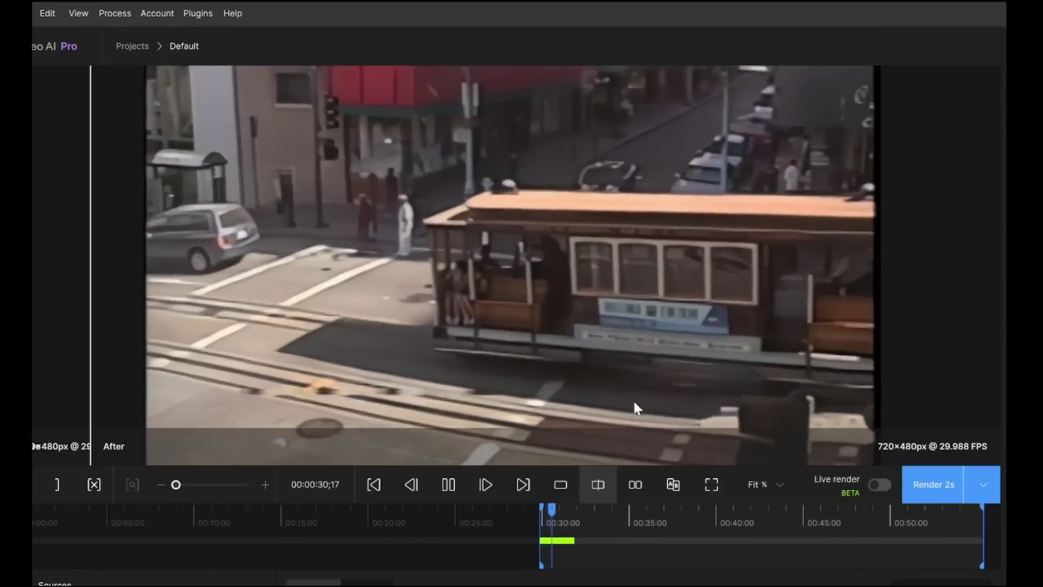
- Pause the Artemis preview, move back to 00:00:30;06 and shift the before/after divider to inspect the frame
{"action": "key", "text": "space"}
{"action": "left_click_drag", "start_coordinate": [563, 511], "coordinate": [544, 517]}
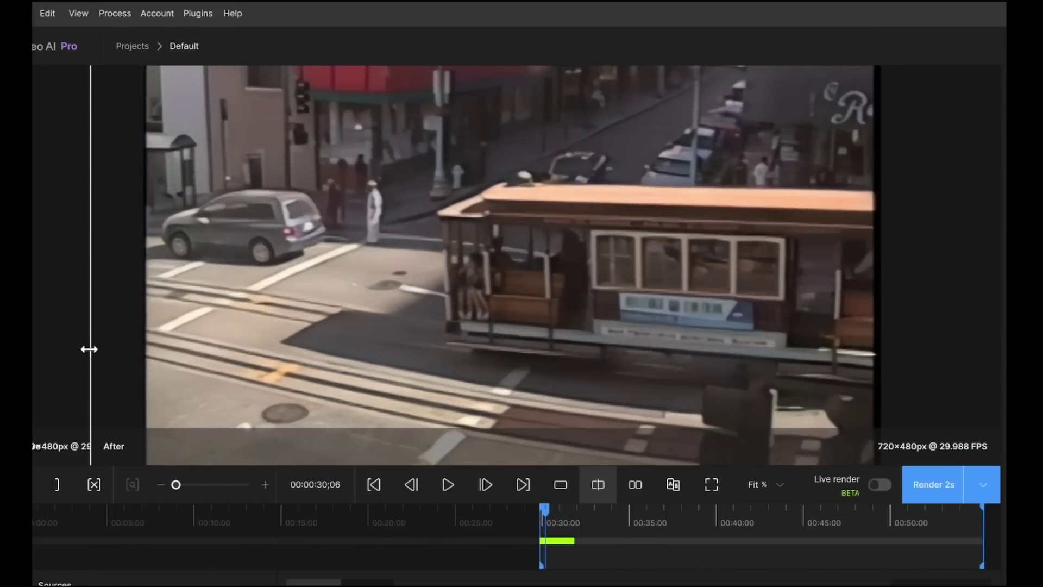
{"action": "left_click_drag", "start_coordinate": [91, 353], "coordinate": [114, 367]}
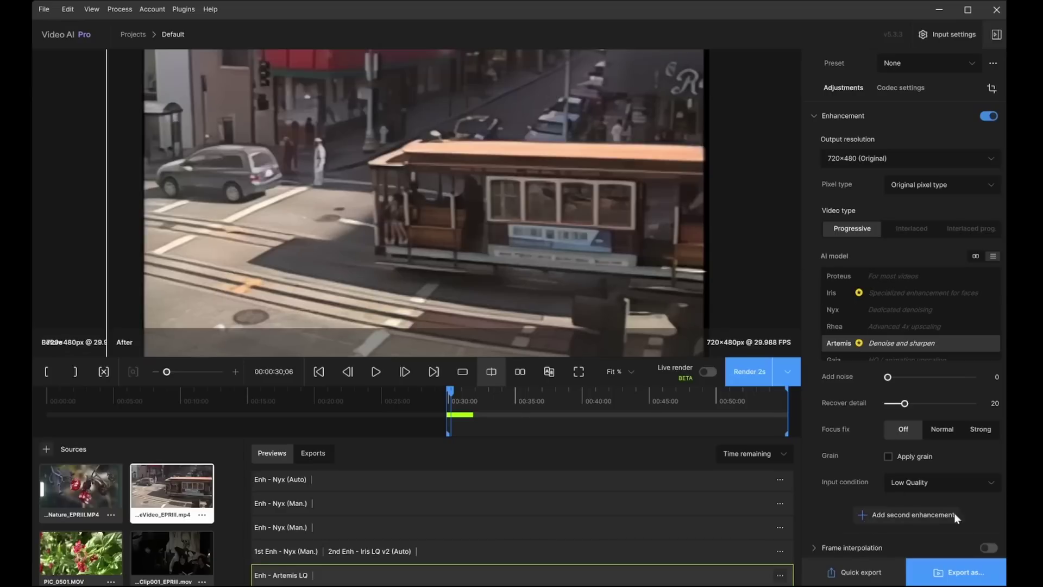
- Add a second enhancement using Artemis - Denoise/Sharpen with the input condition Aliasing or Moire
{"action": "left_click", "coordinate": [865, 517]}
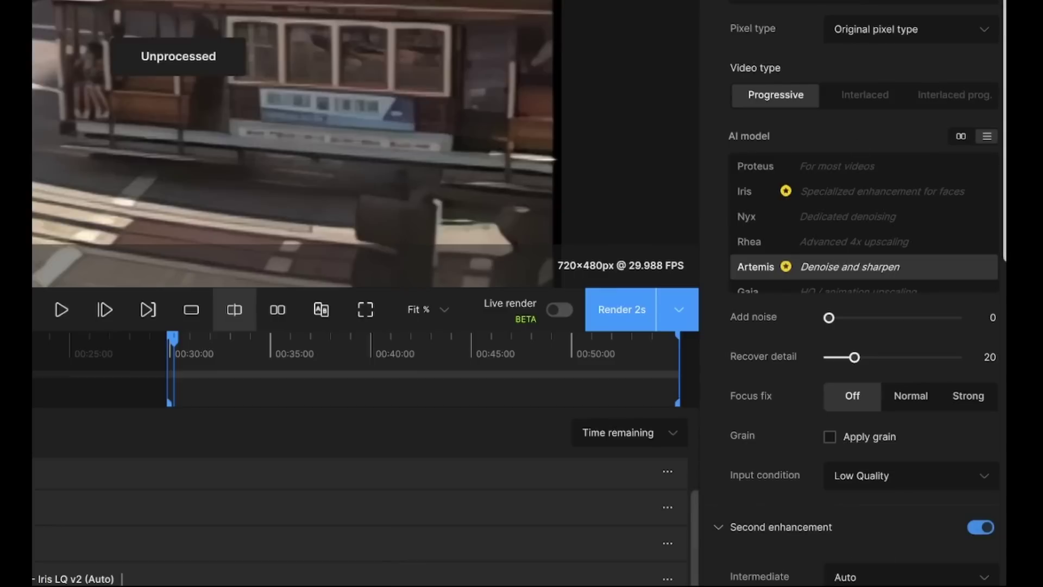
{"action": "scroll", "coordinate": [861, 293], "scroll_direction": "down", "scroll_amount": 5}
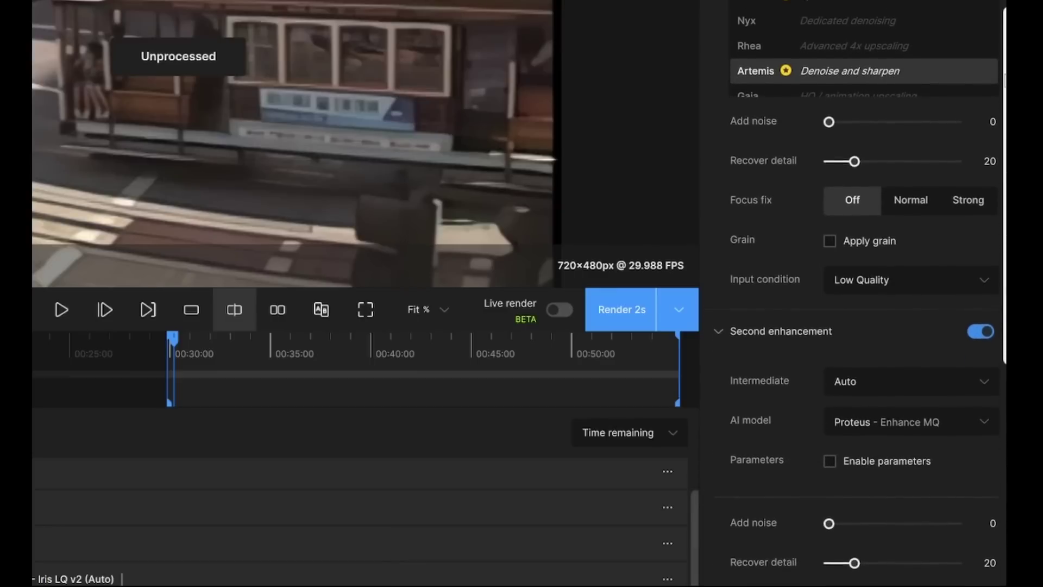
{"action": "left_click", "coordinate": [987, 425]}
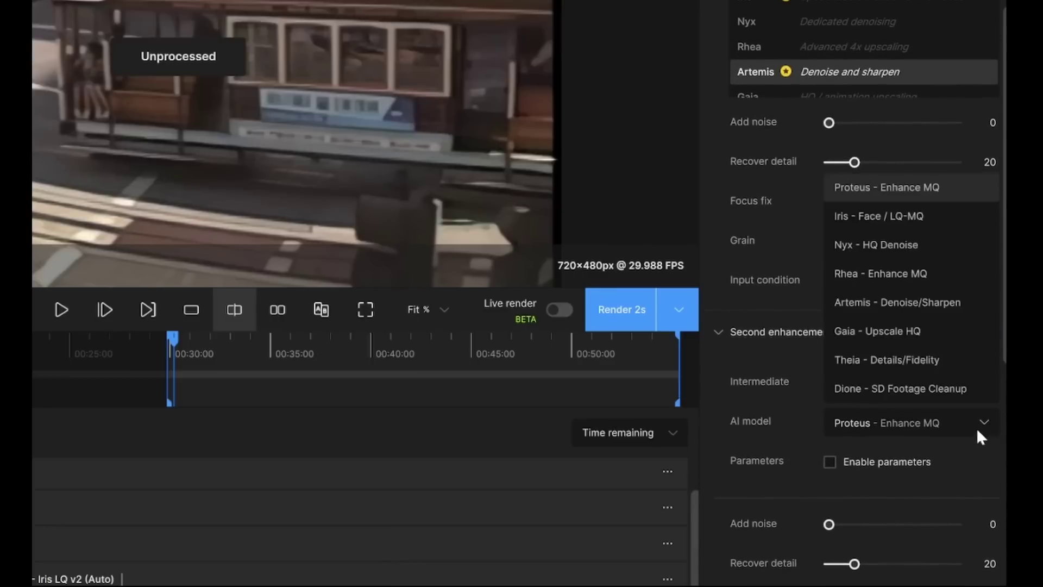
{"action": "left_click", "coordinate": [957, 292]}
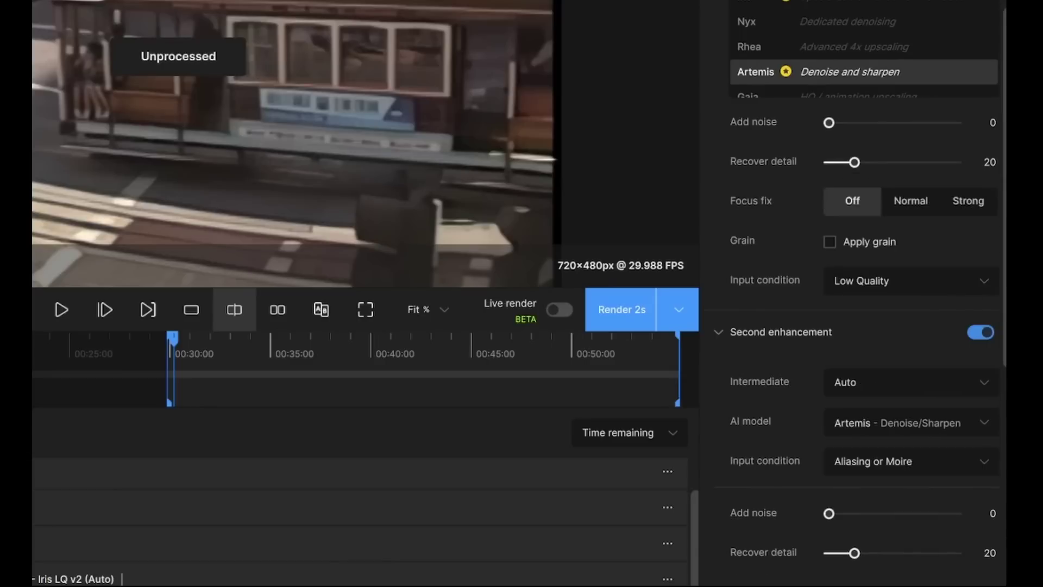
{"action": "scroll", "coordinate": [861, 293], "scroll_direction": "down", "scroll_amount": 4}
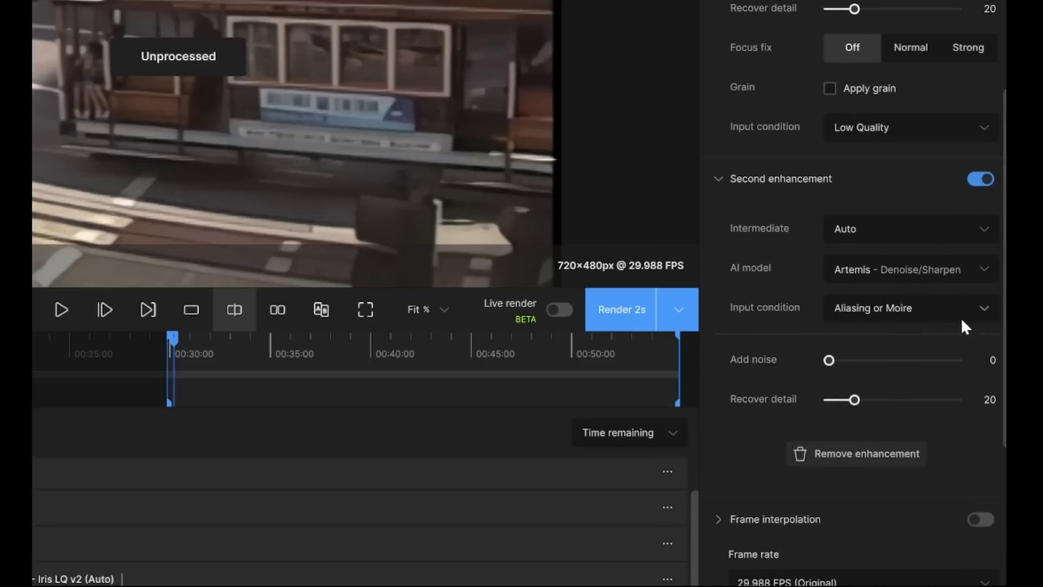
{"action": "left_click", "coordinate": [981, 315]}
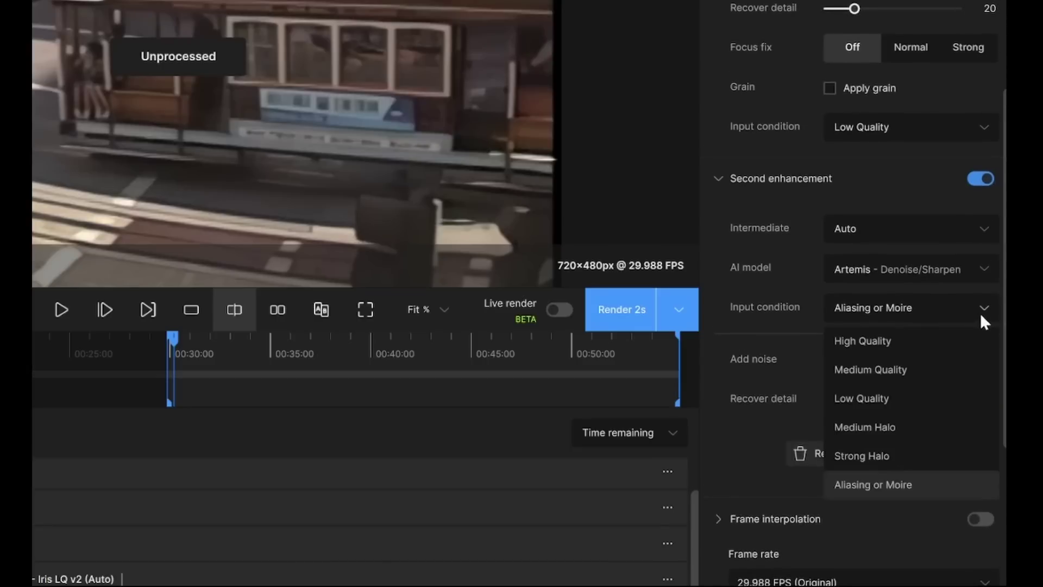
{"action": "left_click", "coordinate": [919, 485]}
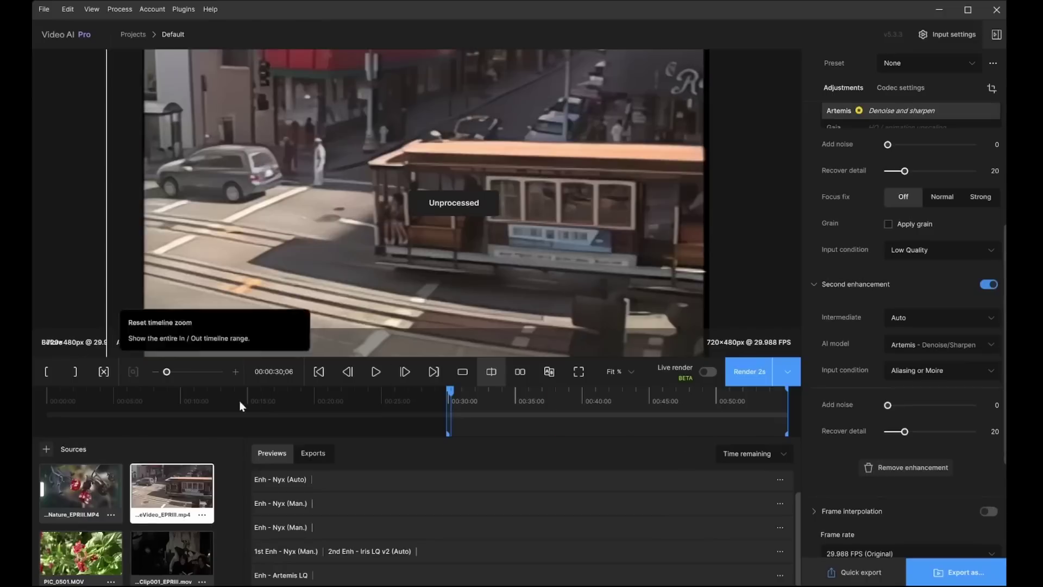
- Render a 2-second preview of the stacked Artemis enhancements from the In point and move the playhead to 00:00:30;18
{"action": "left_click", "coordinate": [320, 372]}
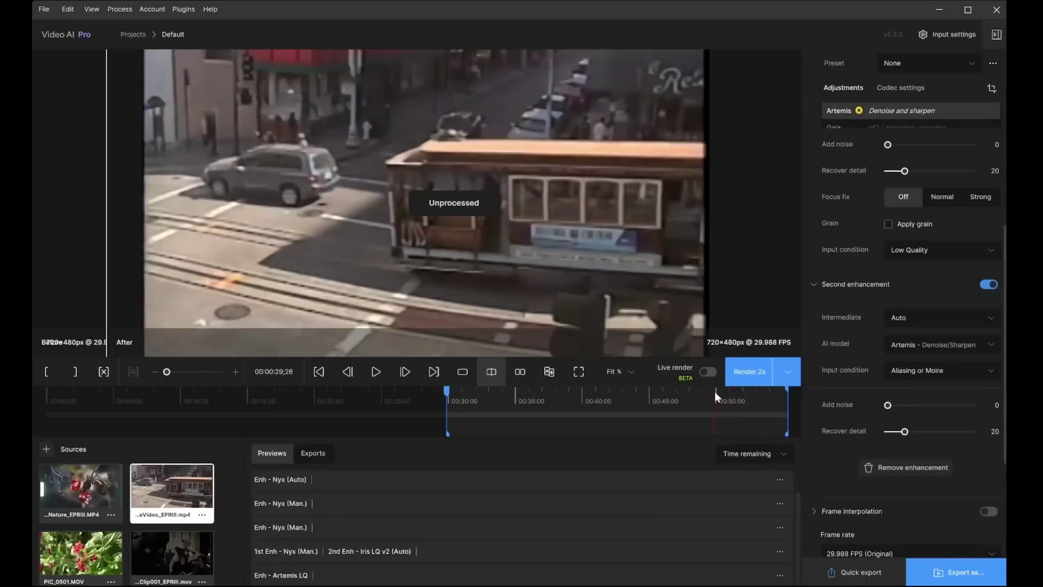
{"action": "left_click", "coordinate": [752, 375]}
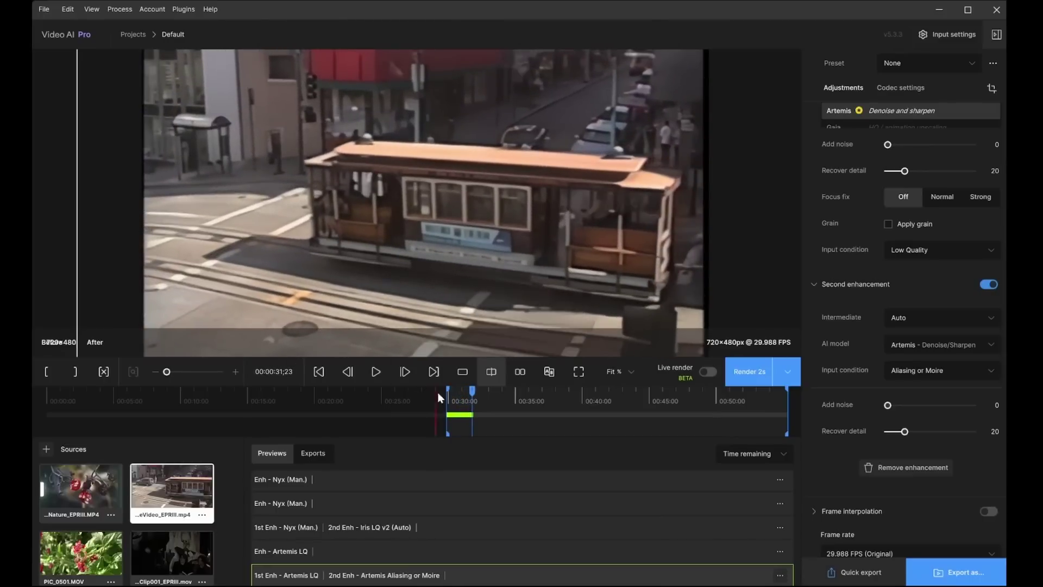
{"action": "left_click_drag", "start_coordinate": [463, 392], "coordinate": [455, 397]}
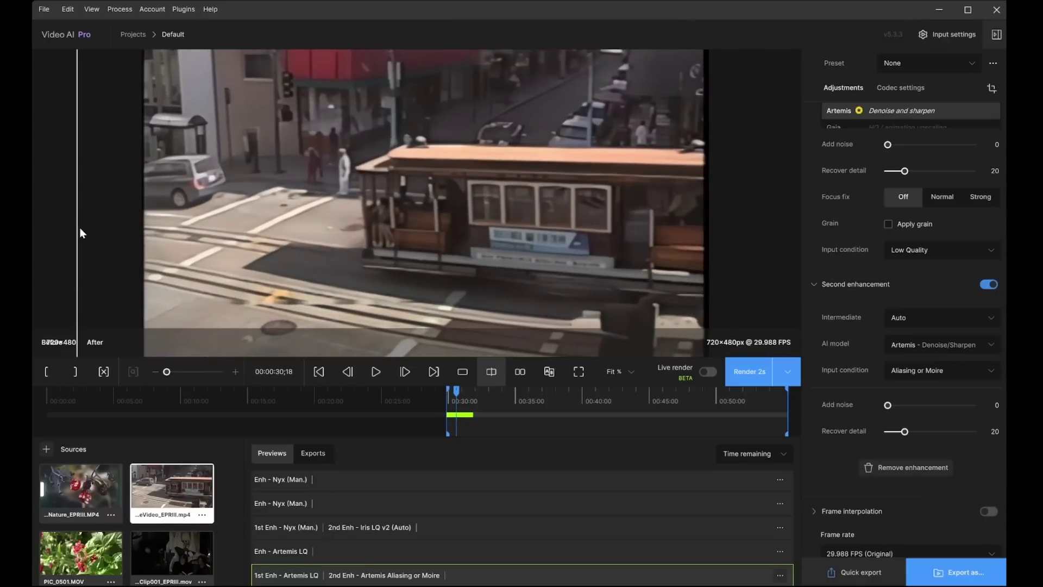
- Compare before and after on the cable car at 00:00:30;18 and at the In point using the split divider
{"action": "left_click_drag", "start_coordinate": [78, 228], "coordinate": [158, 245]}
{"action": "left_click_drag", "start_coordinate": [280, 245], "coordinate": [587, 298]}
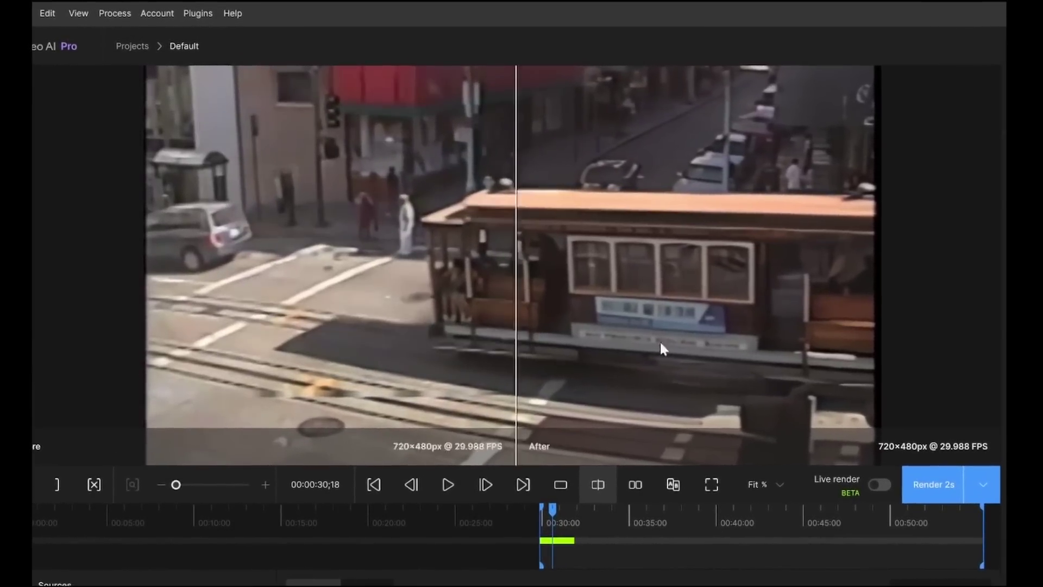
{"action": "left_click_drag", "start_coordinate": [663, 348], "coordinate": [70, 348]}
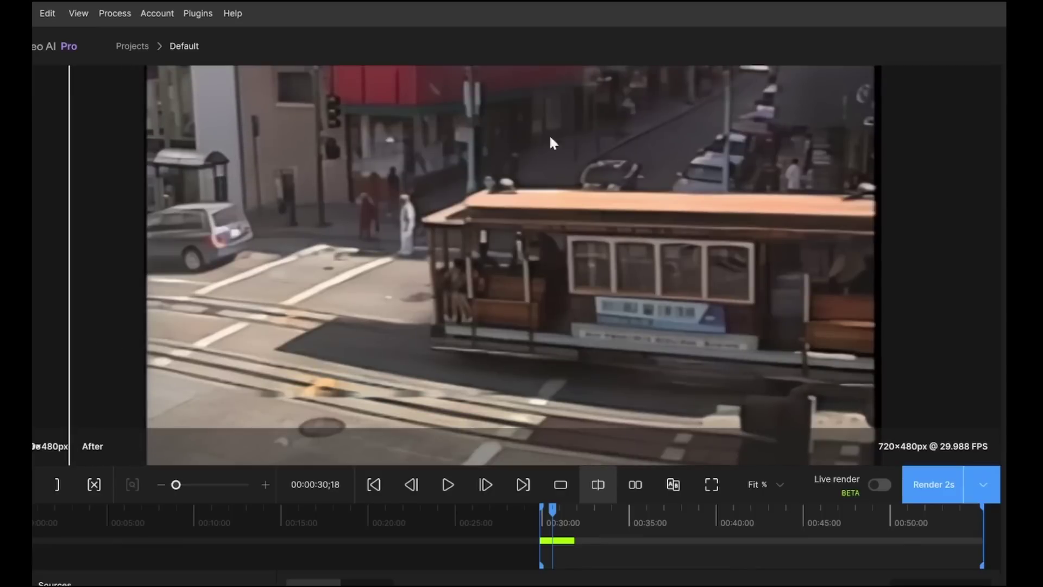
{"action": "left_click", "coordinate": [546, 516]}
{"action": "left_click", "coordinate": [541, 515]}
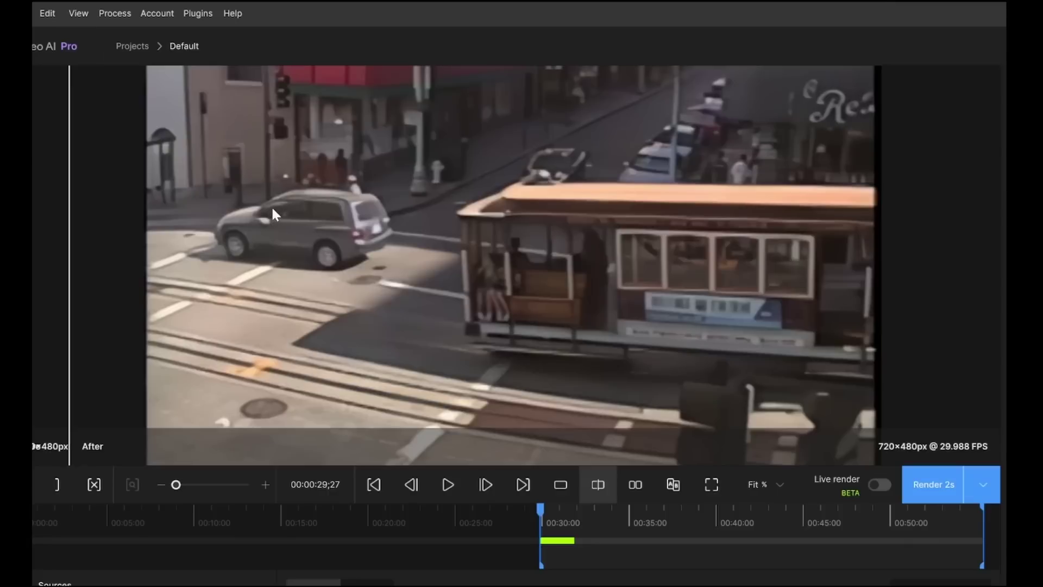
{"action": "left_click_drag", "start_coordinate": [73, 275], "coordinate": [134, 293]}
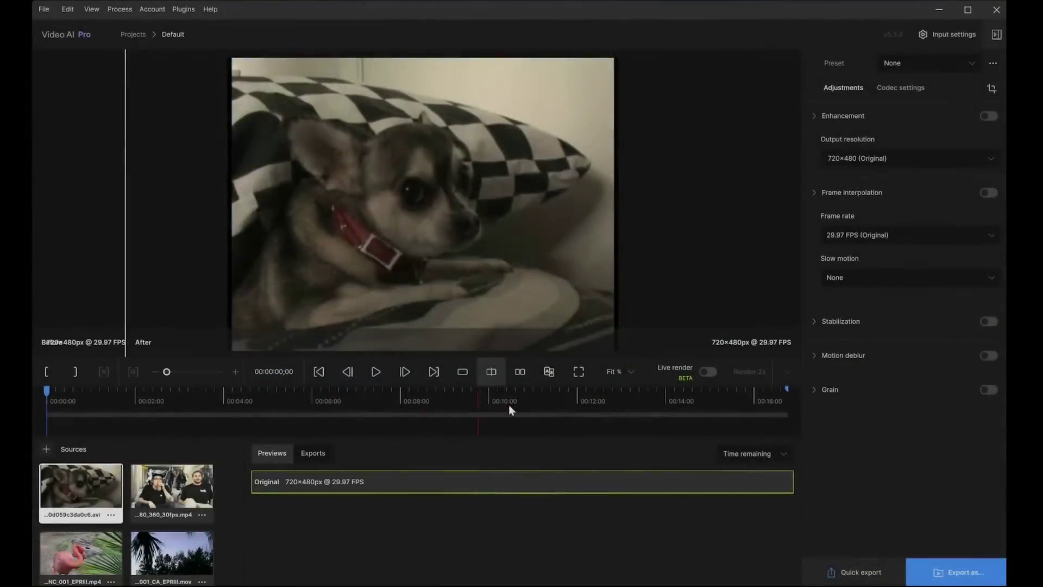
- Play the first seconds of the original dog clip and return to its start
{"action": "left_click", "coordinate": [383, 372]}
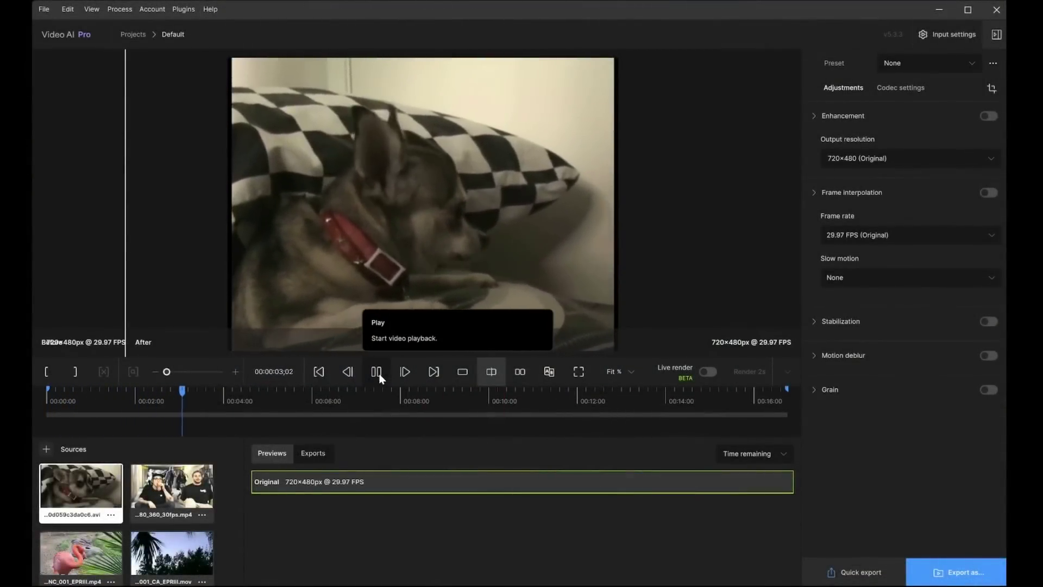
{"action": "left_click", "coordinate": [379, 373]}
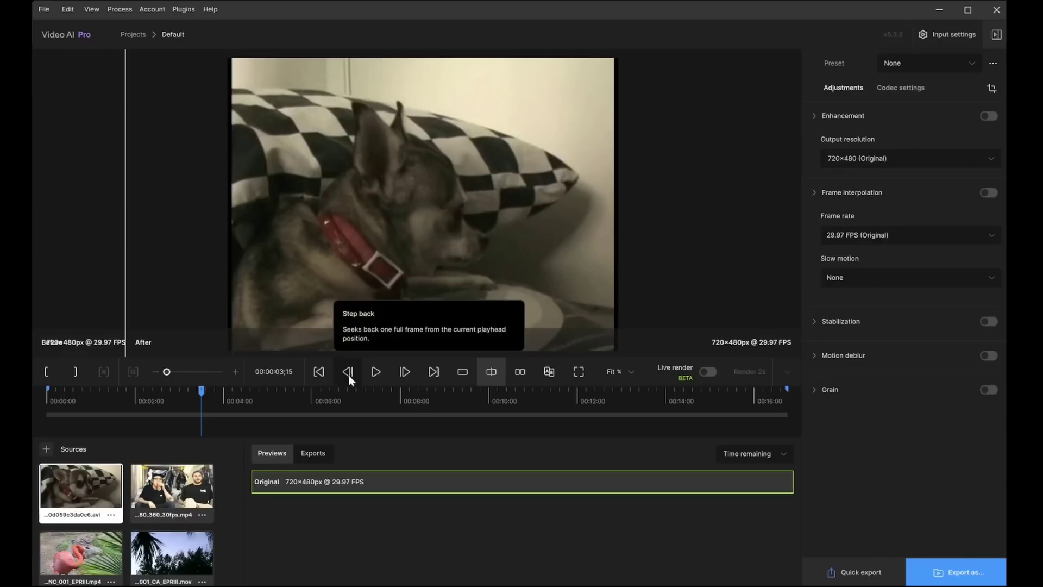
{"action": "left_click", "coordinate": [319, 372]}
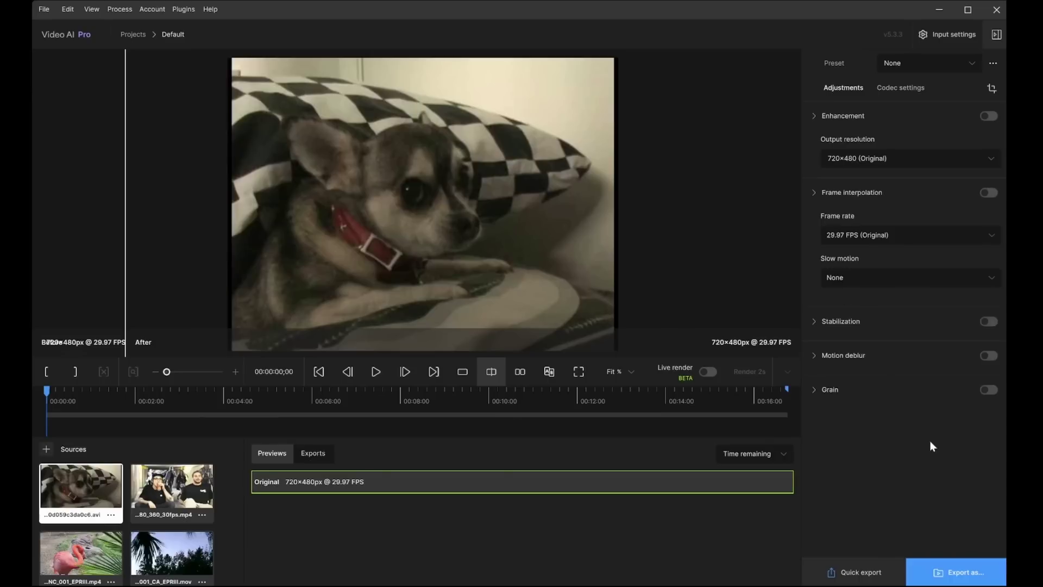
- Enable enhancement on the dog clip with the Proteus model and a 2x Upscale output resolution
{"action": "left_click", "coordinate": [996, 117]}
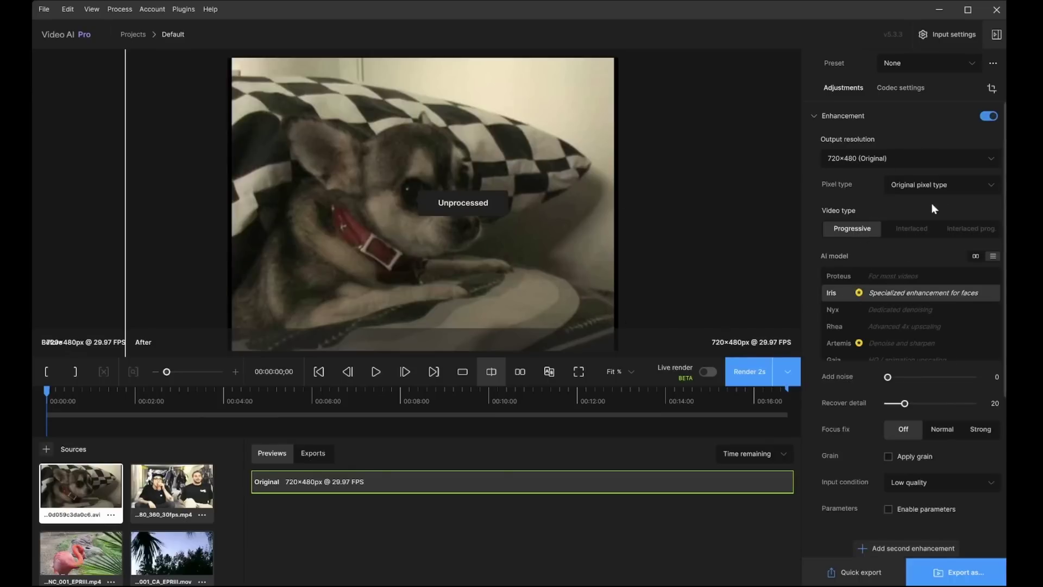
{"action": "left_click", "coordinate": [839, 276]}
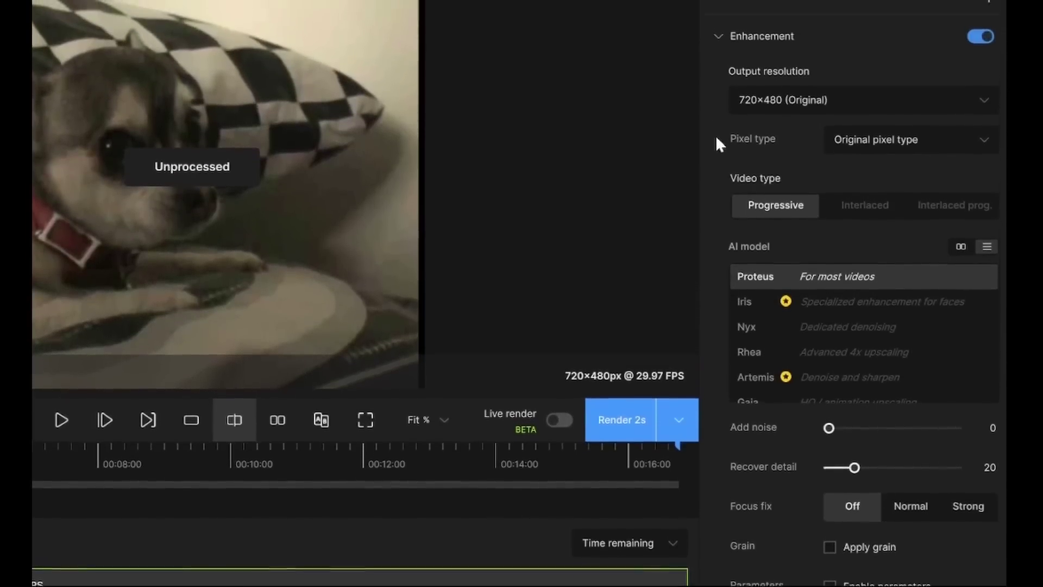
{"action": "left_click", "coordinate": [983, 126]}
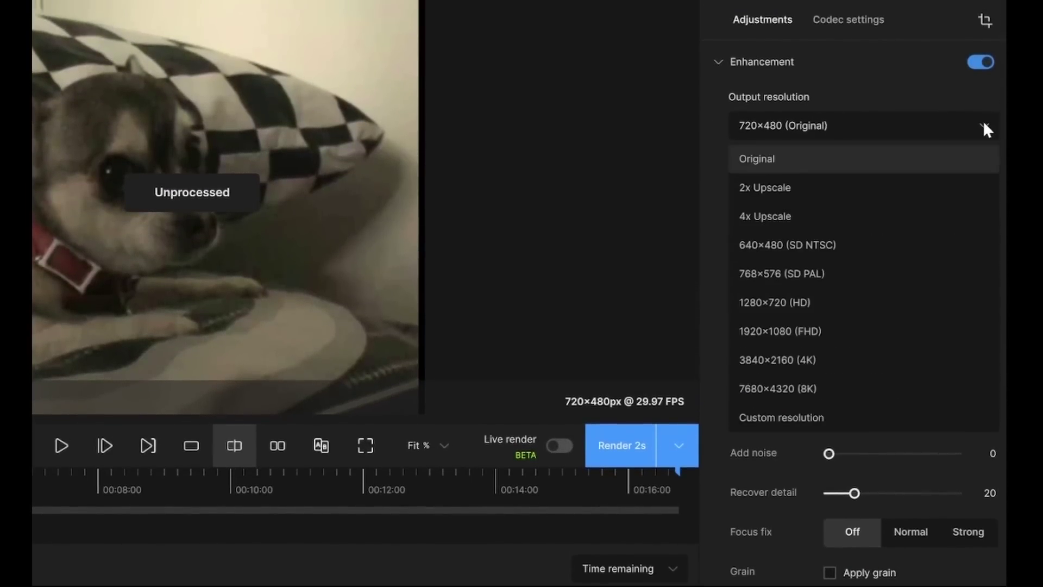
{"action": "left_click", "coordinate": [960, 187]}
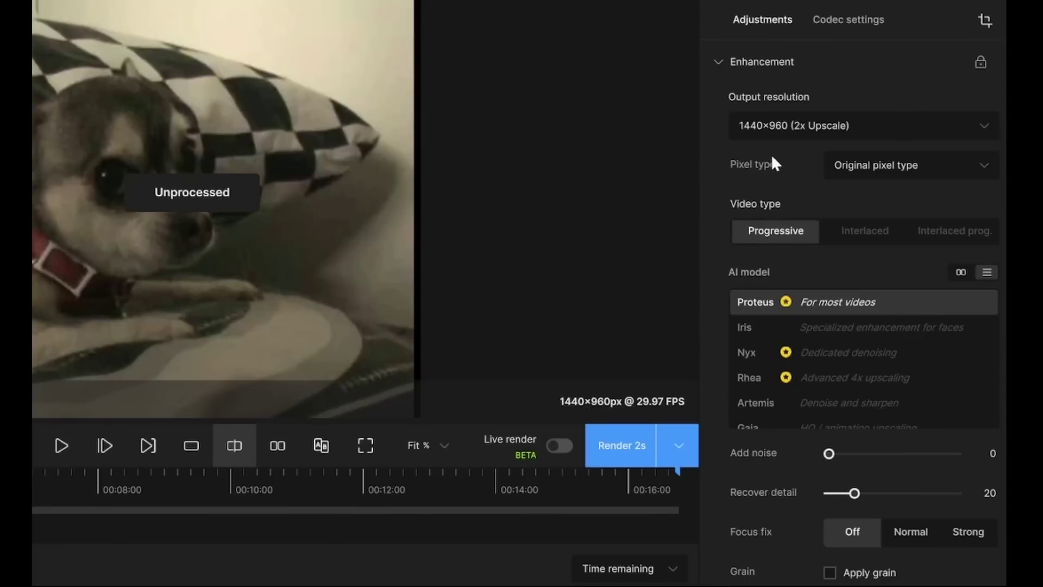
- Set Recover detail to 0 and render a 2-second Proteus preview of the dog clip
{"action": "left_click", "coordinate": [856, 494]}
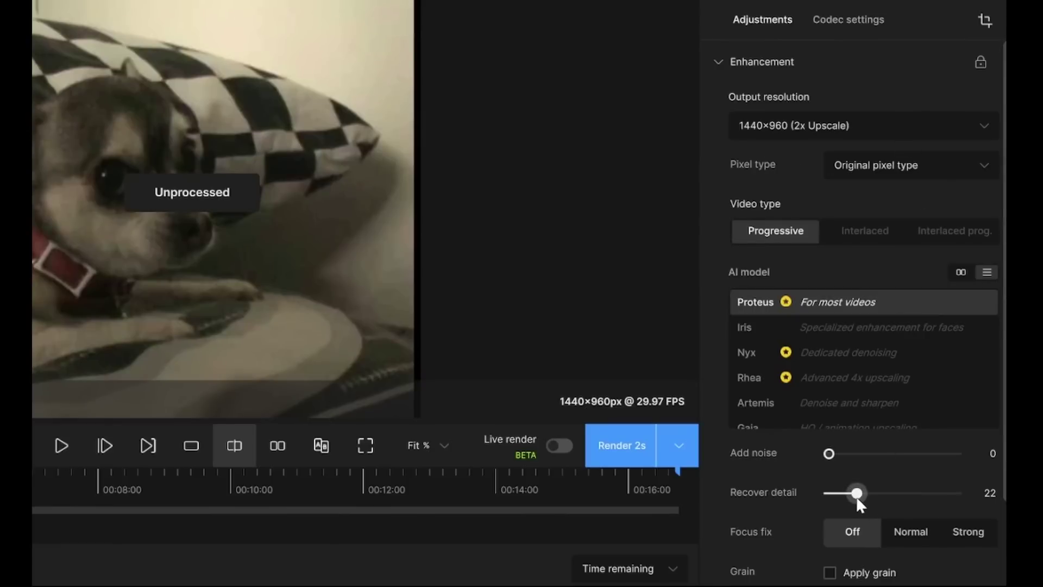
{"action": "left_click_drag", "start_coordinate": [856, 495], "coordinate": [325, 472]}
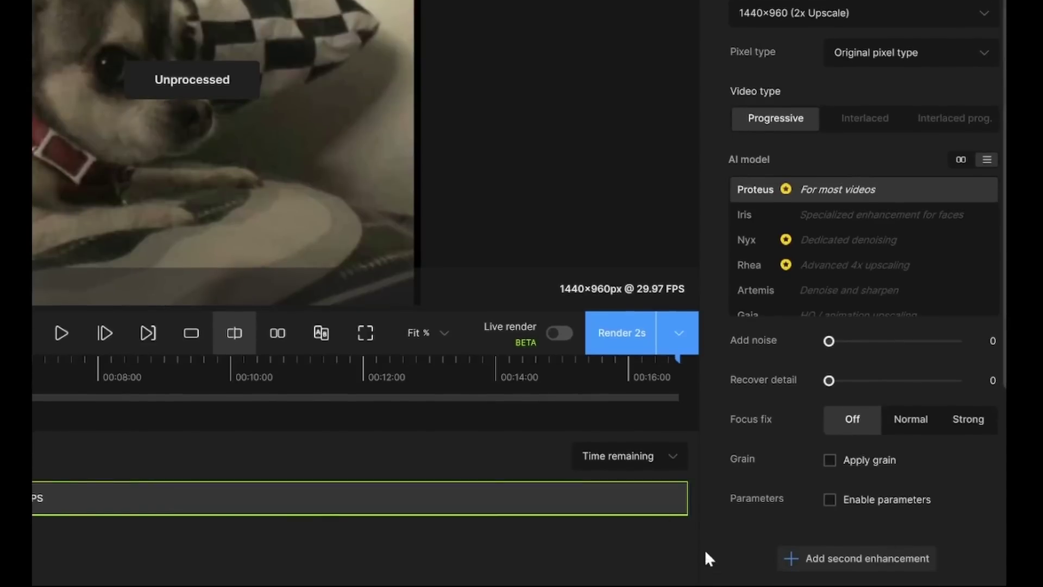
{"action": "left_click", "coordinate": [623, 329]}
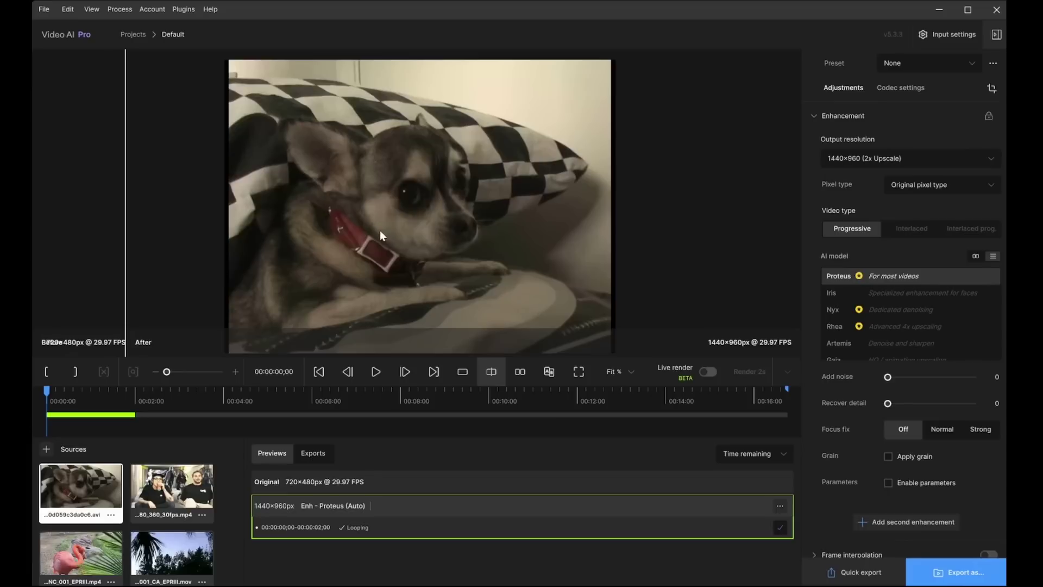
- Examine the dog's face and collar up close in the automatic Proteus preview with the before/after divider moved aside
{"action": "scroll", "coordinate": [361, 231], "scroll_direction": "up", "scroll_amount": 5}
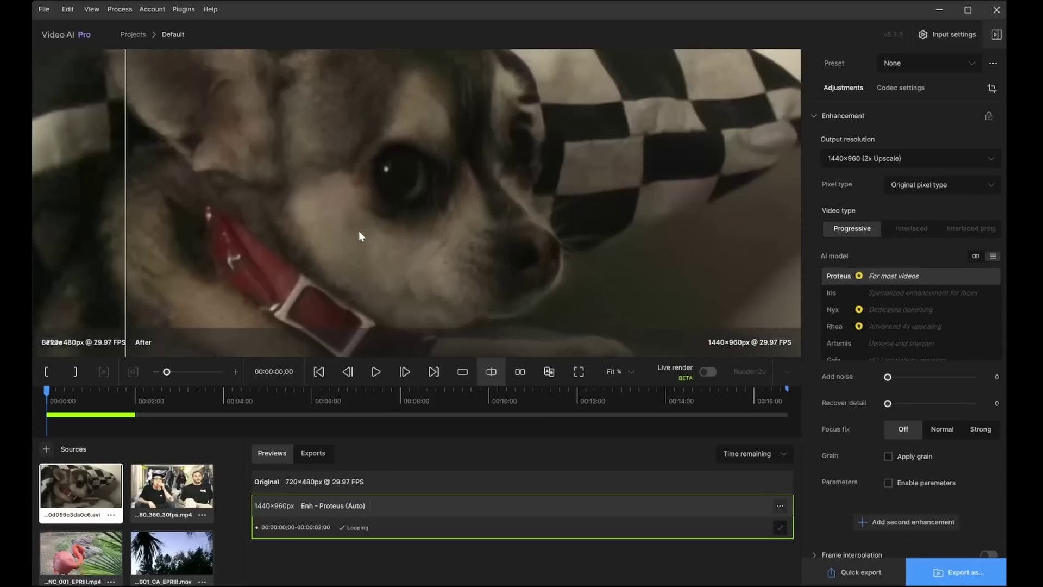
{"action": "left_click_drag", "start_coordinate": [113, 180], "coordinate": [31, 198]}
{"action": "scroll", "coordinate": [281, 183], "scroll_direction": "down", "scroll_amount": 2}
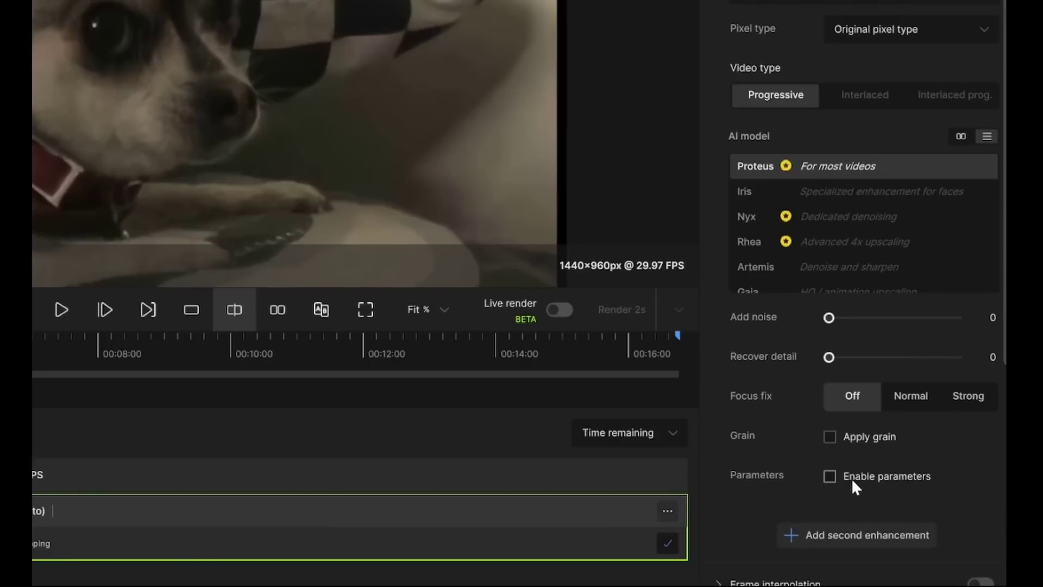
- Enable the Proteus parameters in Manual mode and estimate their values from the current frame
{"action": "left_click", "coordinate": [852, 478]}
{"action": "left_click", "coordinate": [963, 515]}
{"action": "scroll", "coordinate": [986, 458], "scroll_direction": "down", "scroll_amount": 1}
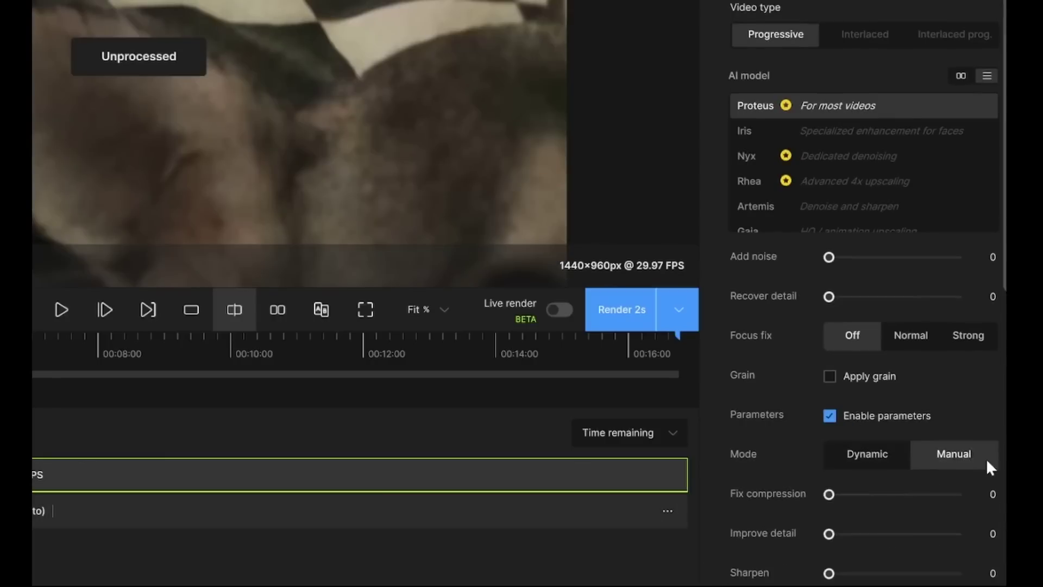
{"action": "scroll", "coordinate": [986, 458], "scroll_direction": "down", "scroll_amount": 10}
{"action": "scroll", "coordinate": [987, 471], "scroll_direction": "up", "scroll_amount": 6}
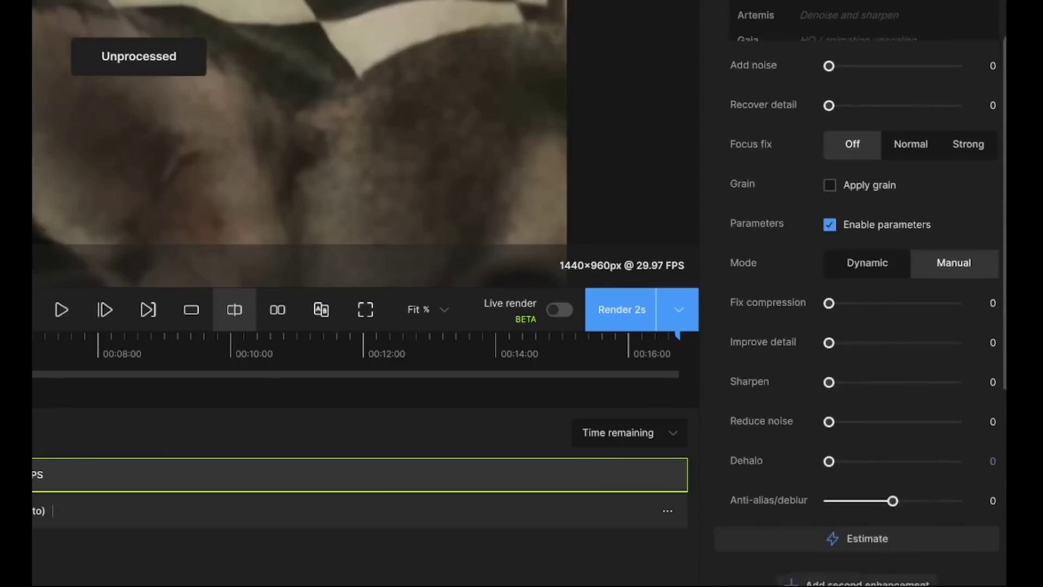
{"action": "scroll", "coordinate": [983, 467], "scroll_direction": "up", "scroll_amount": 1}
{"action": "scroll", "coordinate": [915, 553], "scroll_direction": "down", "scroll_amount": 1}
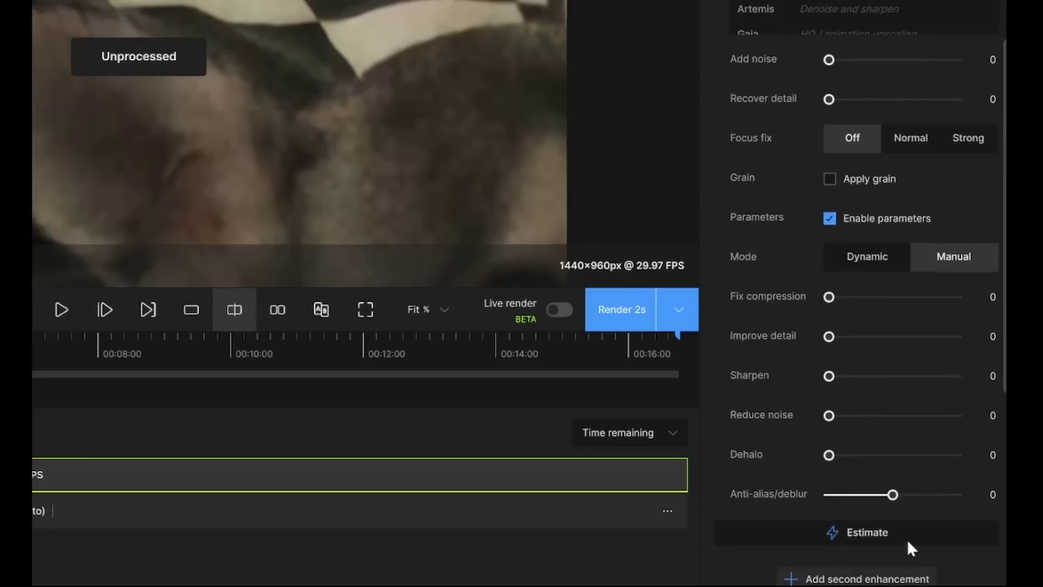
{"action": "left_click", "coordinate": [909, 542]}
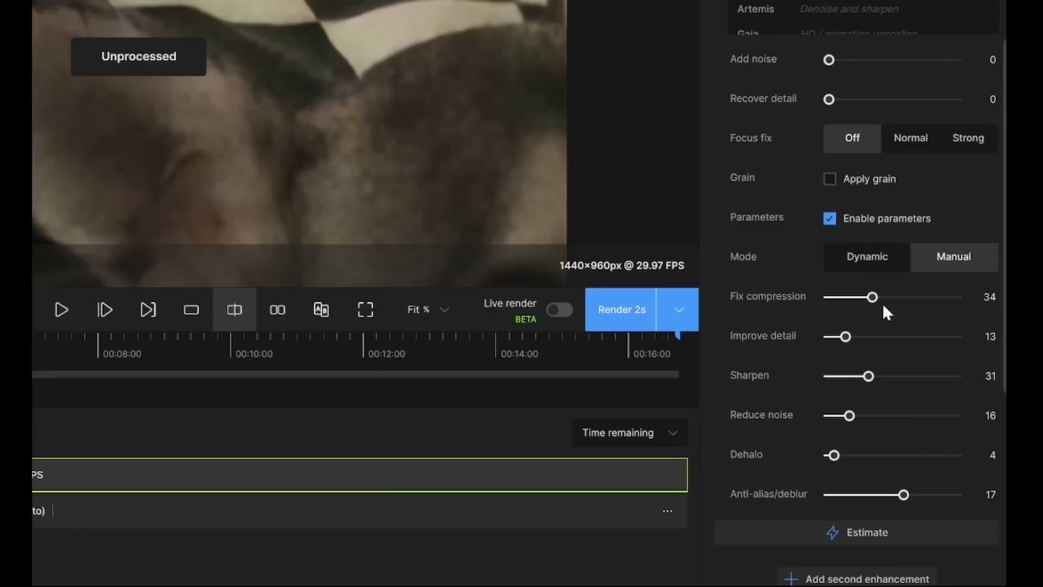
- Set Fix compression to 96, Sharpen to 64 and Reduce noise to 64, and render a 2-second preview
{"action": "left_click_drag", "start_coordinate": [874, 299], "coordinate": [952, 321]}
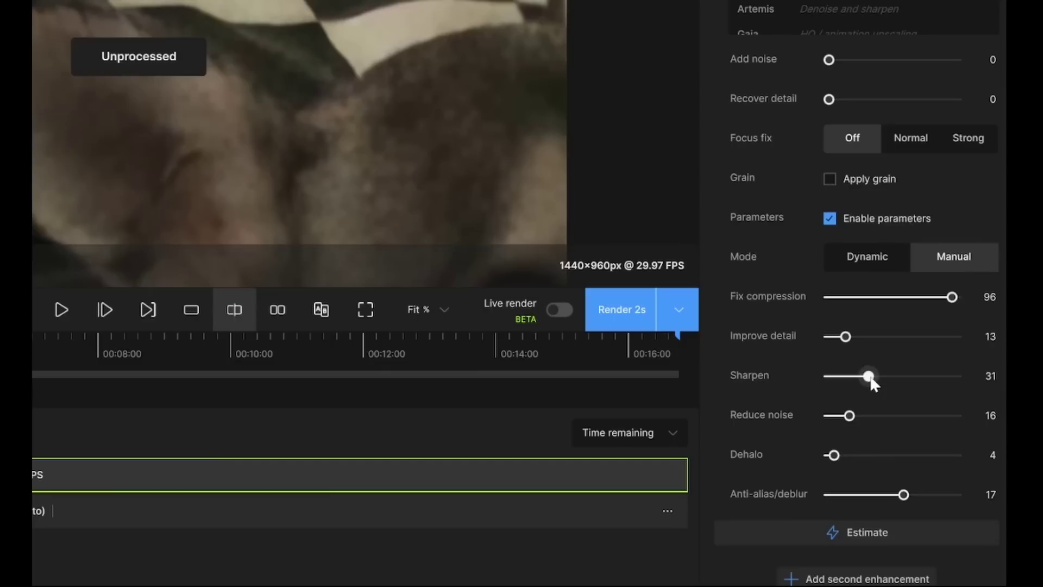
{"action": "left_click_drag", "start_coordinate": [871, 379], "coordinate": [911, 382]}
{"action": "left_click_drag", "start_coordinate": [853, 422], "coordinate": [911, 423]}
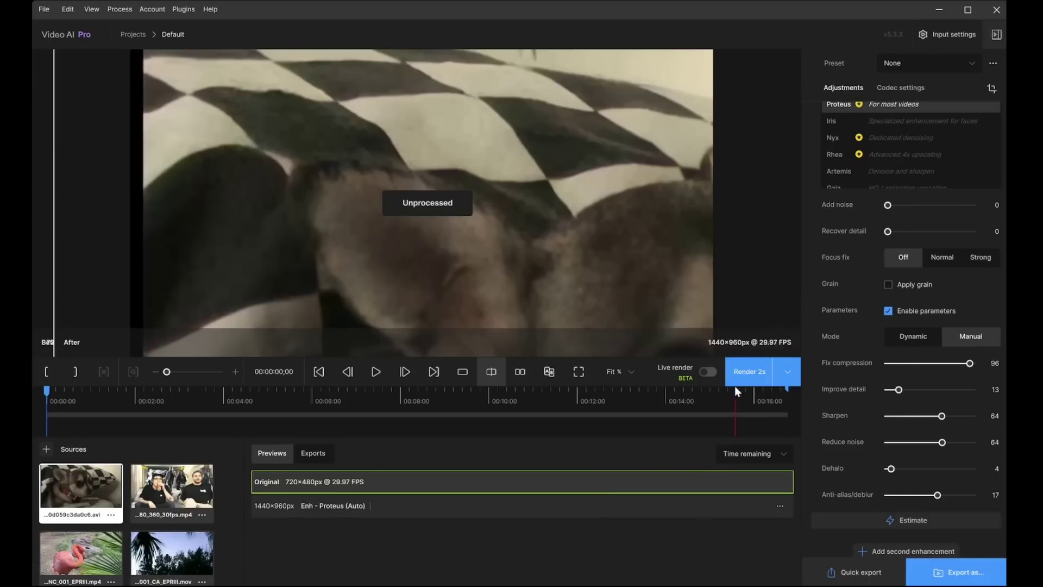
{"action": "left_click", "coordinate": [744, 372]}
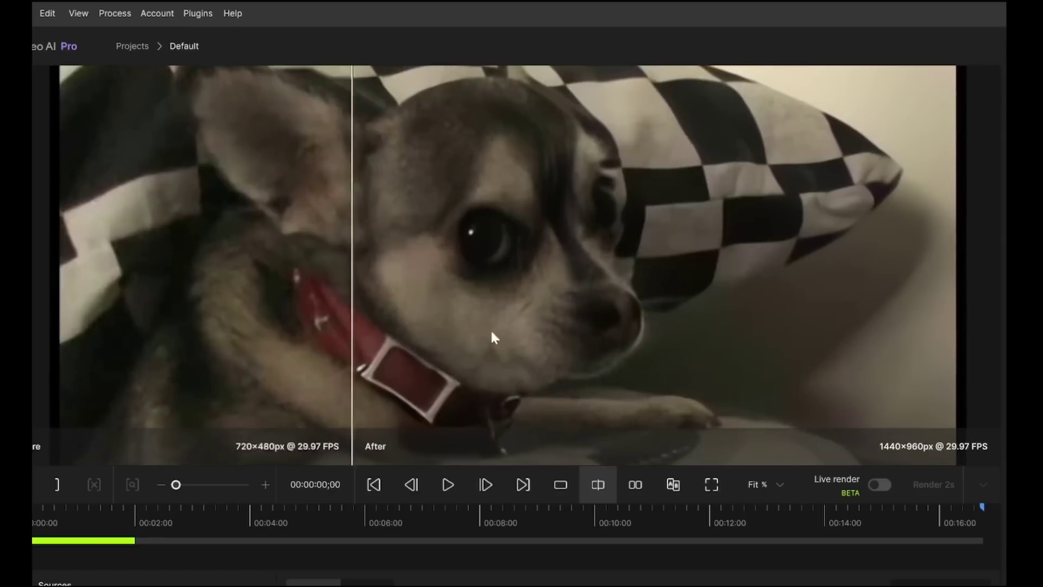
- Inspect the manual Proteus preview of the dog with the before/after divider and play it back
{"action": "left_click_drag", "start_coordinate": [32, 299], "coordinate": [55, 292]}
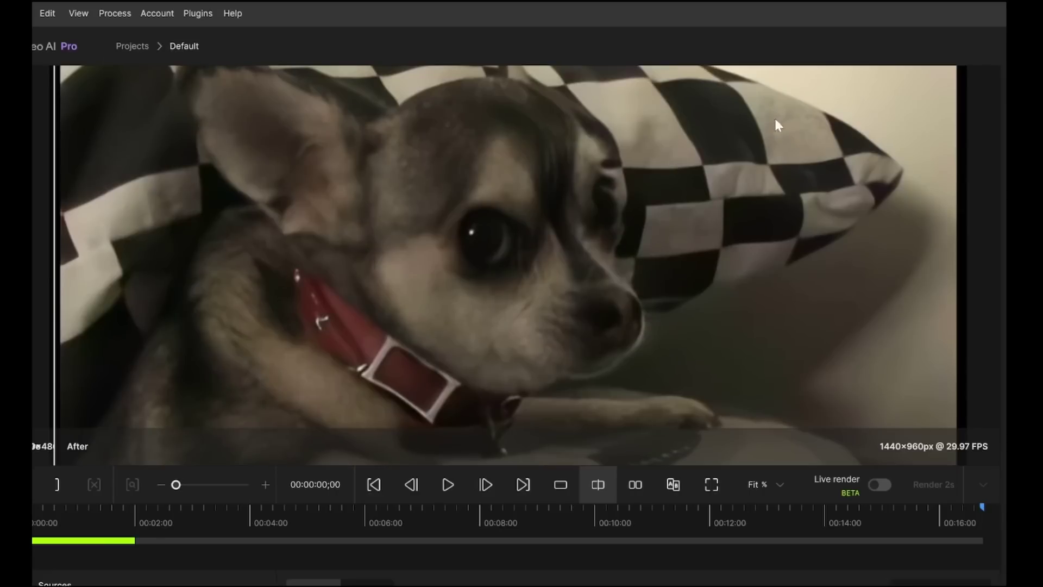
{"action": "left_click_drag", "start_coordinate": [49, 262], "coordinate": [34, 244]}
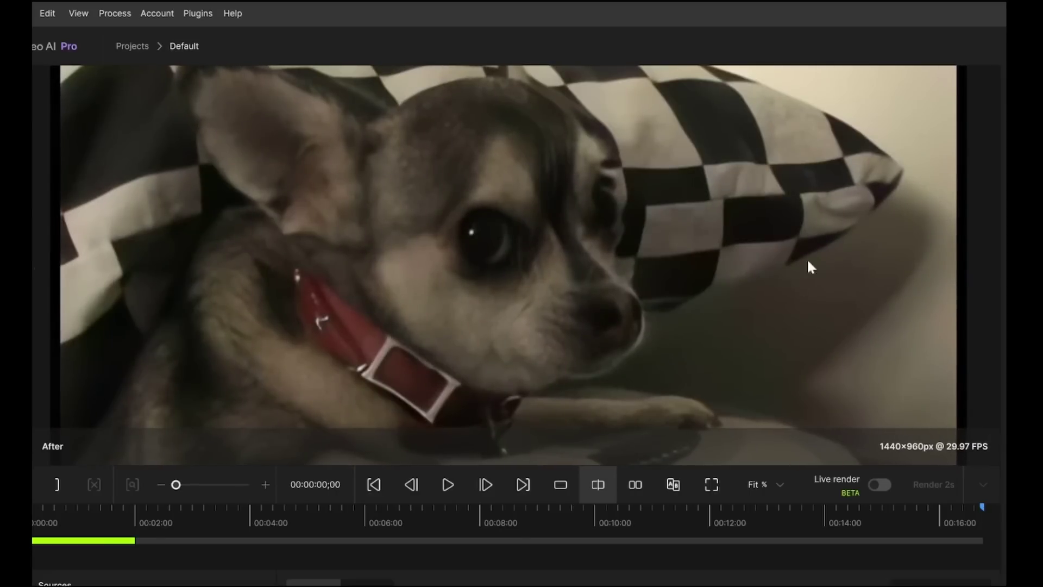
{"action": "left_click_drag", "start_coordinate": [806, 286], "coordinate": [832, 139]}
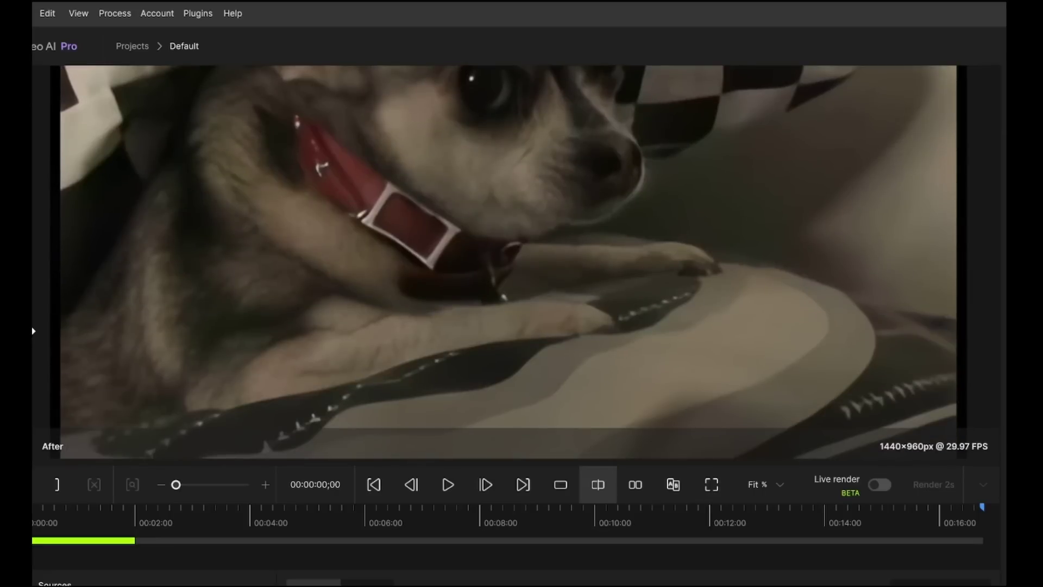
{"action": "left_click_drag", "start_coordinate": [33, 330], "coordinate": [41, 305]}
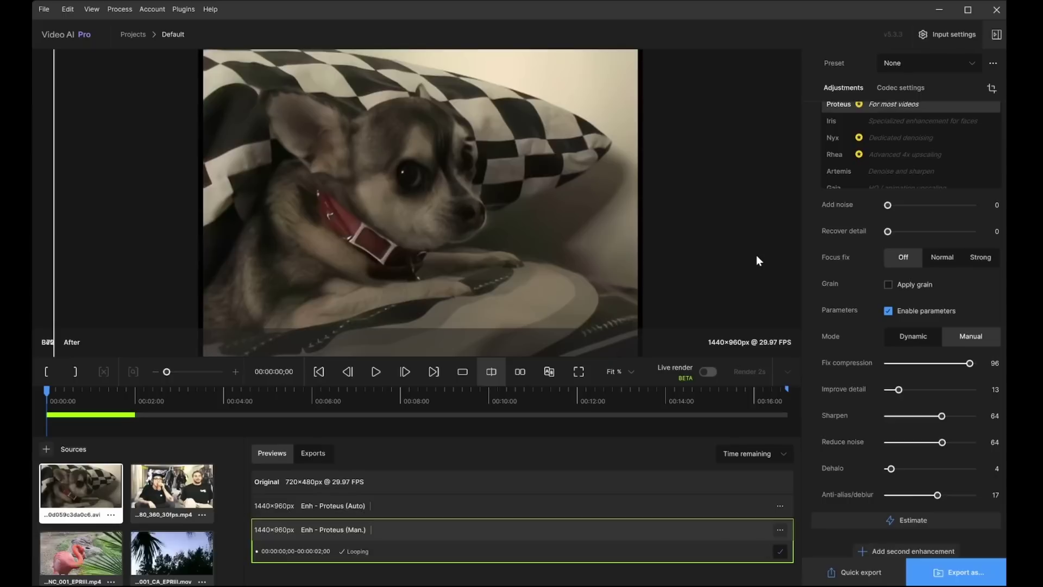
{"action": "left_click", "coordinate": [376, 372]}
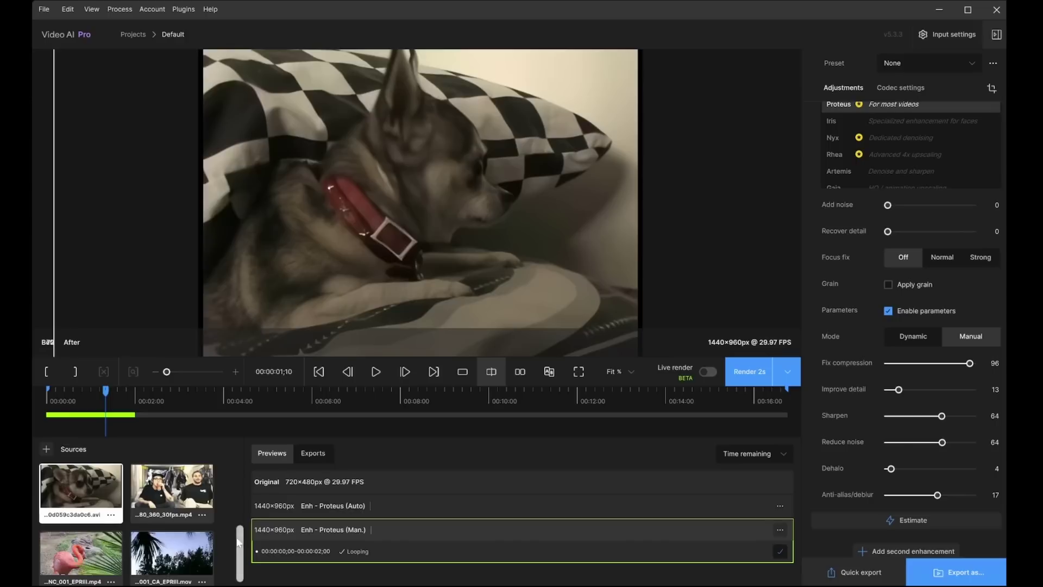
- Open the Nature_EPRIII.MP4 source with the red berries, scrub through it and return to its In point
{"action": "left_click_drag", "start_coordinate": [239, 542], "coordinate": [237, 457]}
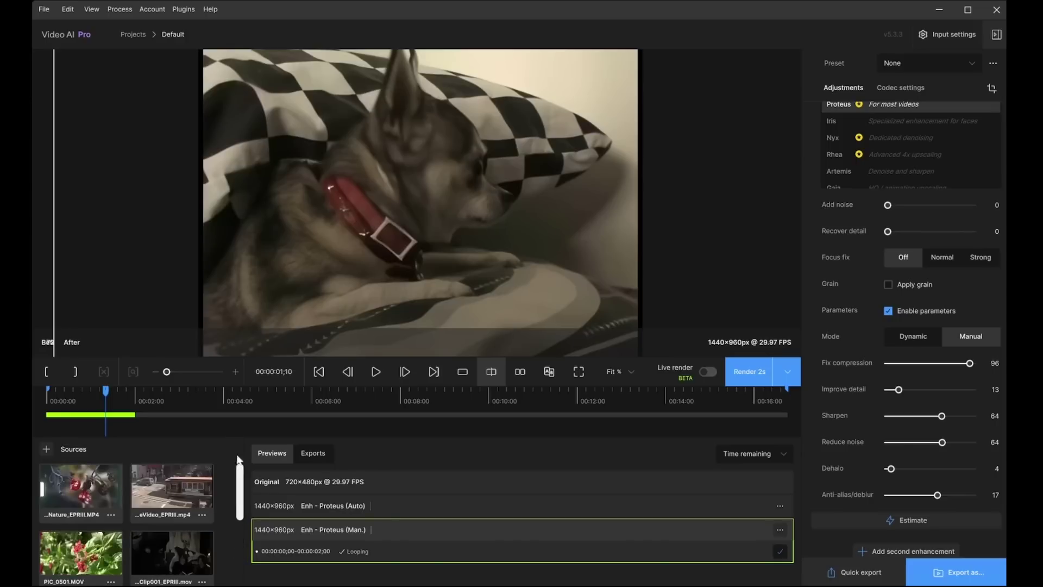
{"action": "left_click", "coordinate": [92, 501]}
{"action": "mouse_move", "coordinate": [332, 402]}
{"action": "left_mouse_down"}
{"action": "mouse_move", "coordinate": [299, 402]}
{"action": "mouse_move", "coordinate": [380, 399]}
{"action": "mouse_move", "coordinate": [311, 403]}
{"action": "left_mouse_up"}
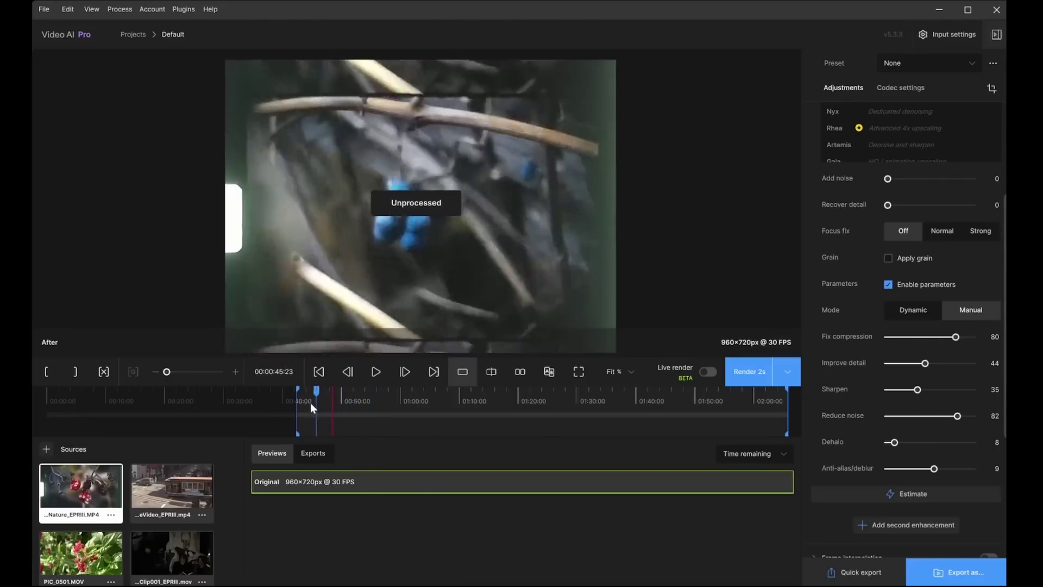
{"action": "left_click", "coordinate": [319, 372]}
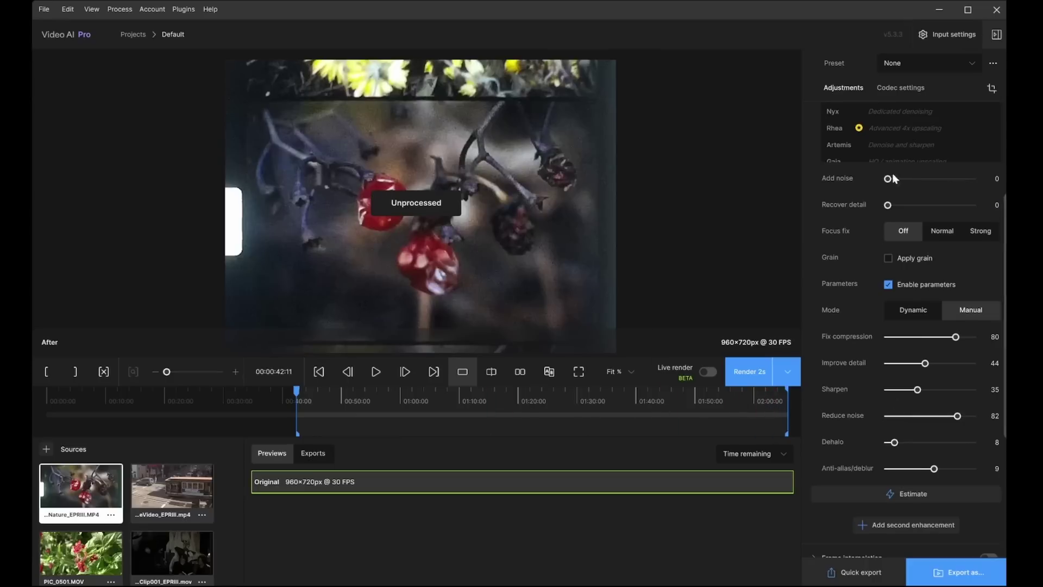
- Turn off enhancement for the berries clip
{"action": "scroll", "coordinate": [913, 271], "scroll_direction": "down", "scroll_amount": 5}
{"action": "scroll", "coordinate": [904, 190], "scroll_direction": "up", "scroll_amount": 10}
{"action": "left_click", "coordinate": [987, 116]}
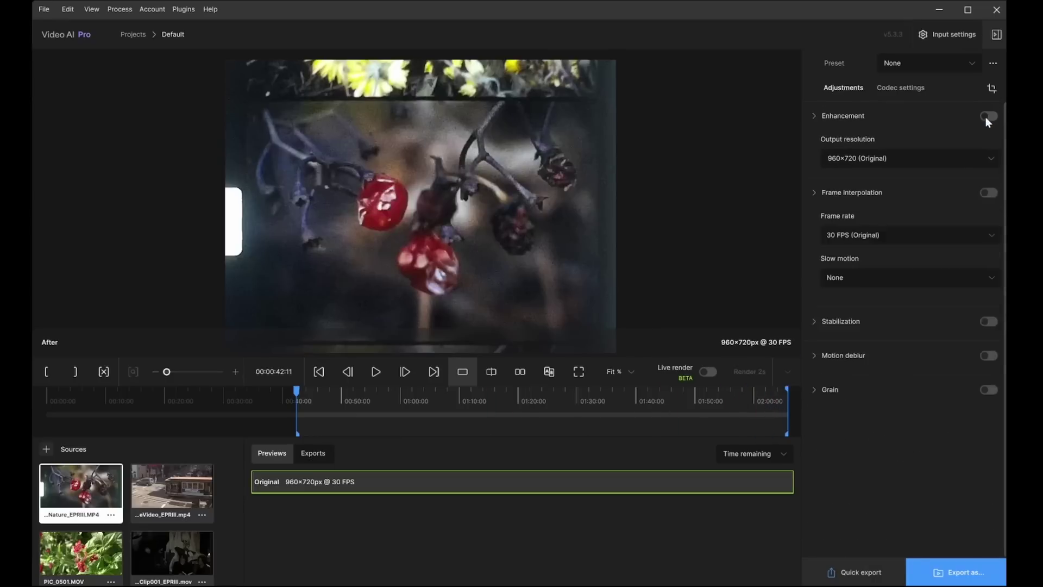
- Turn enhancement on for the berries clip with the Artemis model and Low Quality input condition
{"action": "left_click", "coordinate": [987, 117]}
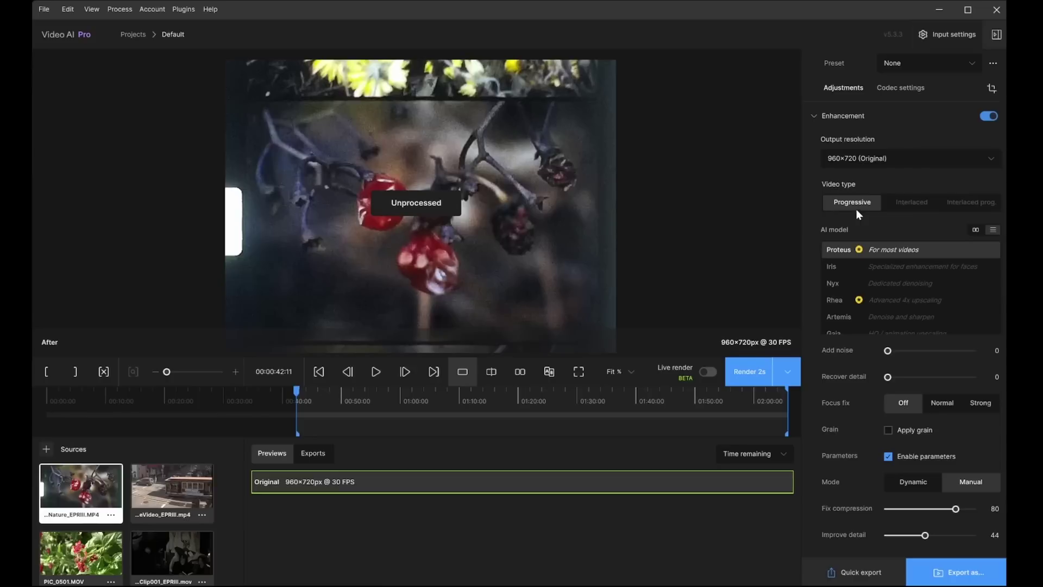
{"action": "left_click", "coordinate": [926, 316]}
{"action": "left_click", "coordinate": [974, 456]}
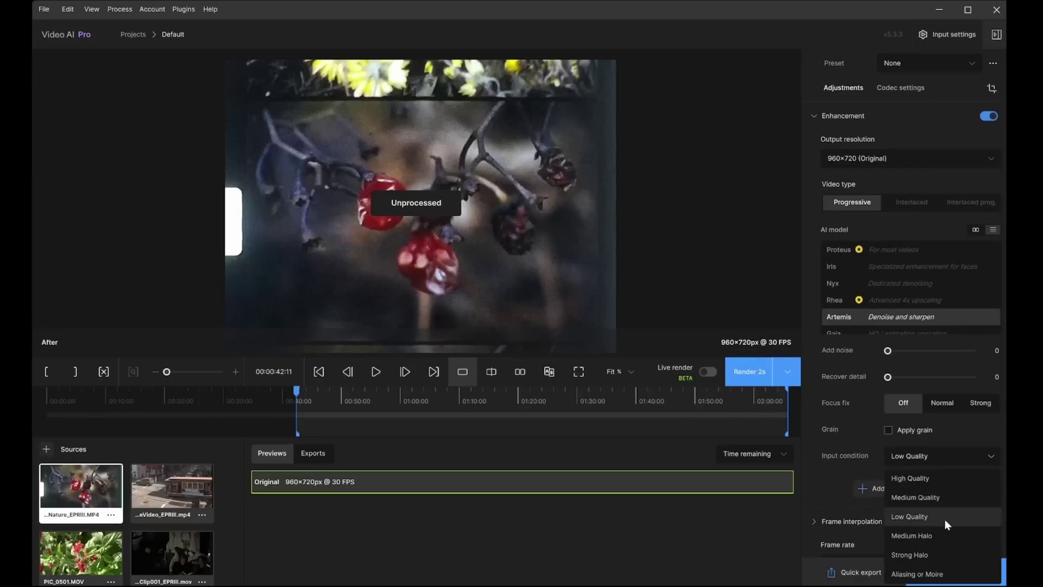
{"action": "left_click", "coordinate": [950, 517]}
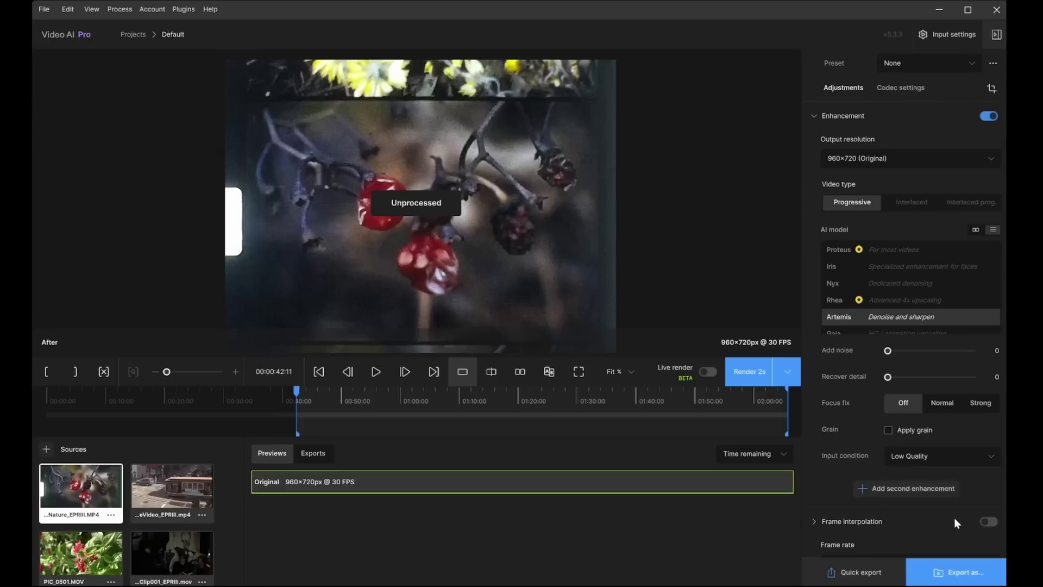
- Set the preview length to 5 seconds and render the Artemis Low Quality preview of the berries clip
{"action": "left_click", "coordinate": [788, 370]}
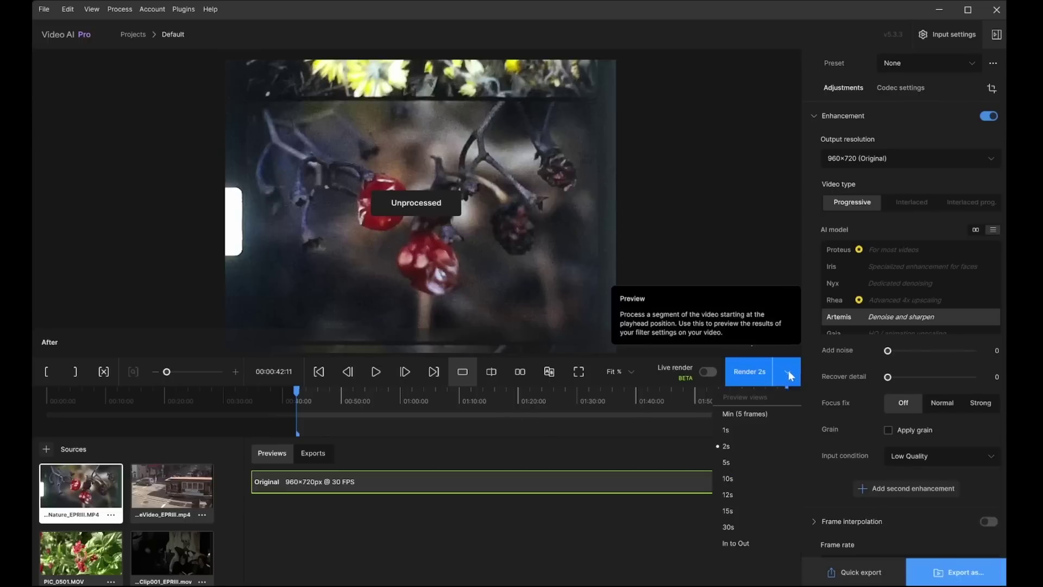
{"action": "left_click", "coordinate": [734, 461]}
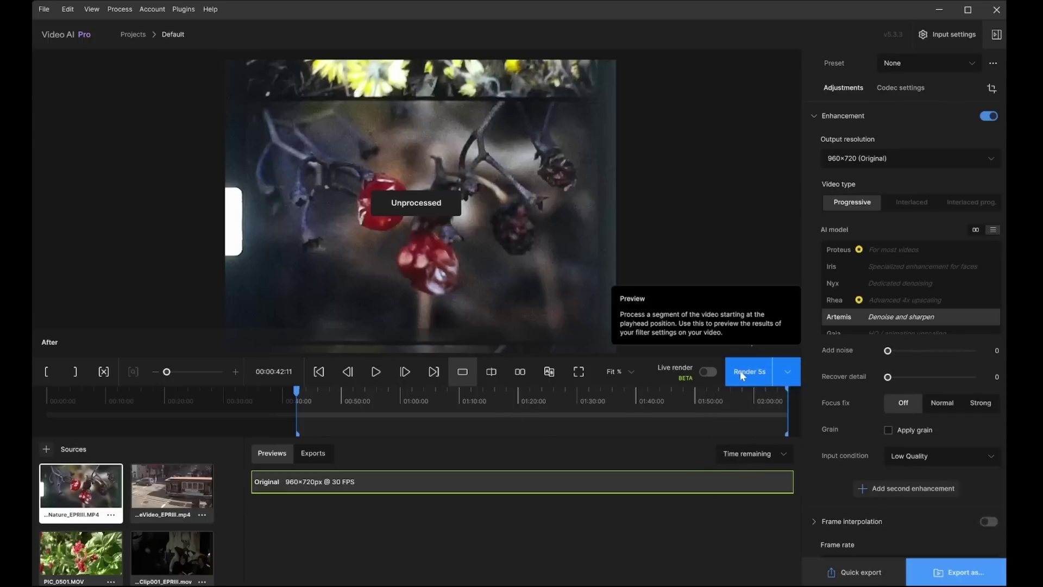
{"action": "left_click", "coordinate": [752, 370]}
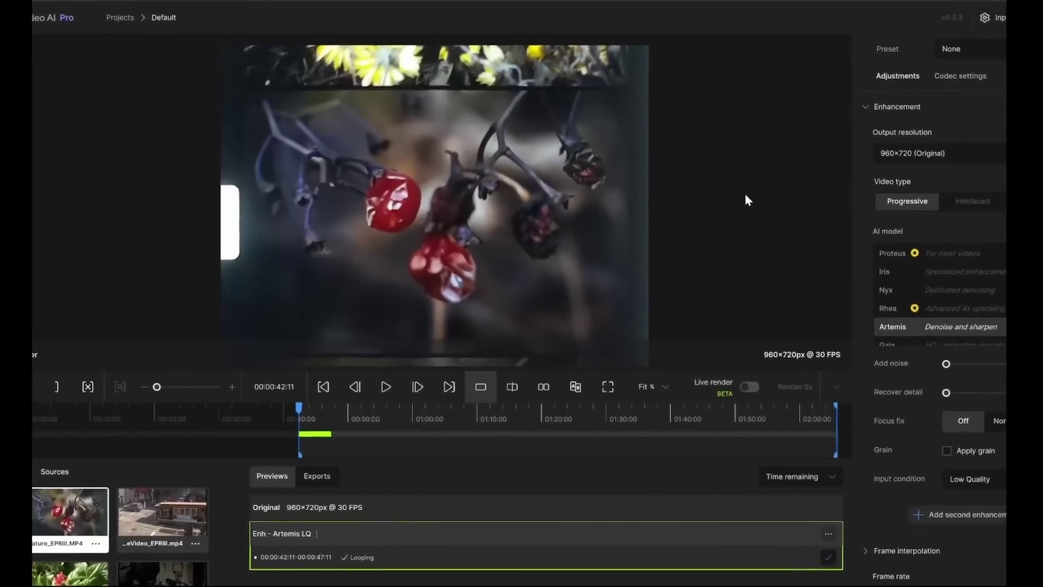
- Compare the Artemis Low Quality preview with the original in split view, scrubbing from the red berries to the blue berries
{"action": "left_click", "coordinate": [526, 397]}
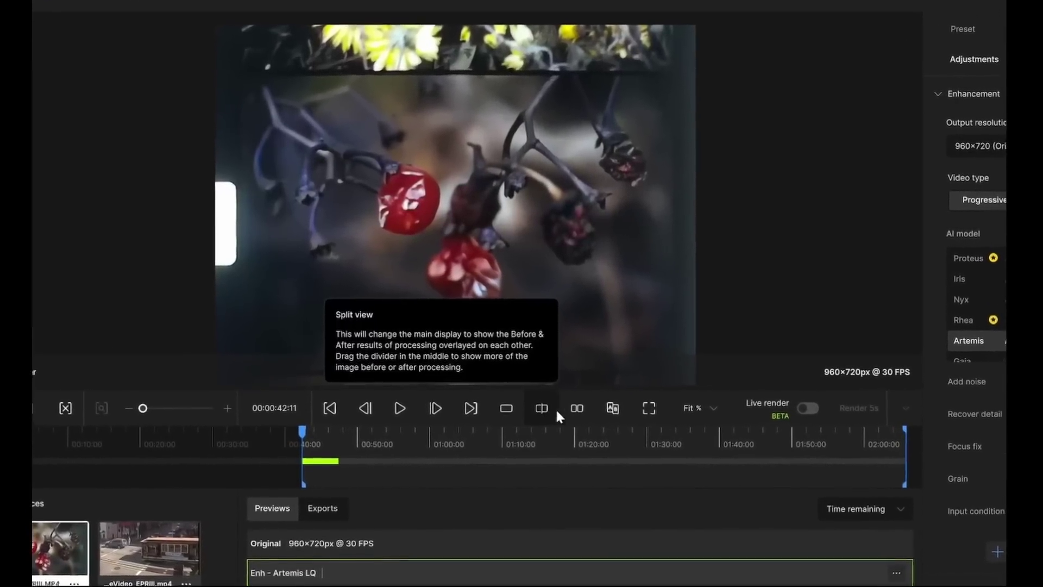
{"action": "left_click_drag", "start_coordinate": [38, 248], "coordinate": [372, 255]}
{"action": "mouse_move", "coordinate": [307, 450]}
{"action": "left_mouse_down"}
{"action": "mouse_move", "coordinate": [319, 453]}
{"action": "mouse_move", "coordinate": [311, 448]}
{"action": "left_mouse_up"}
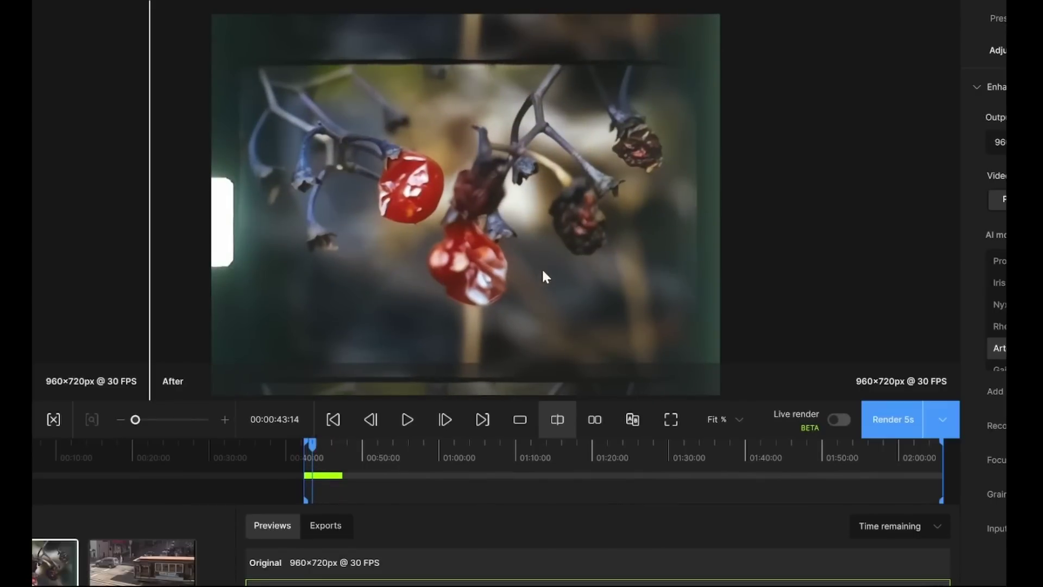
{"action": "mouse_move", "coordinate": [326, 456]}
{"action": "left_mouse_down"}
{"action": "mouse_move", "coordinate": [343, 455]}
{"action": "mouse_move", "coordinate": [334, 455]}
{"action": "left_mouse_up"}
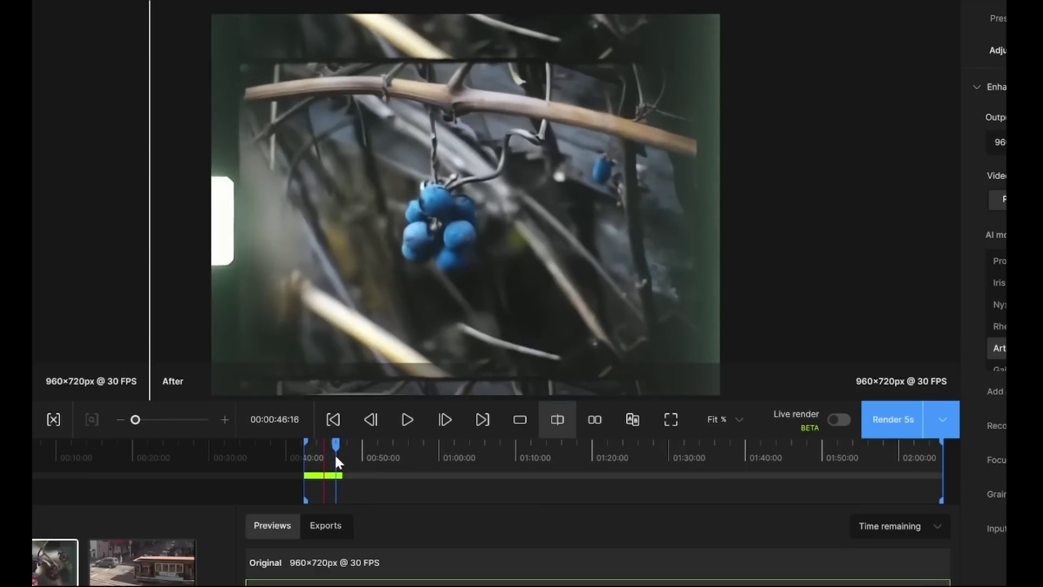
- Examine the blue berries up close on both sides of the before/after divider, then return to the wider view
{"action": "scroll", "coordinate": [438, 178], "scroll_direction": "up", "scroll_amount": 3}
{"action": "scroll", "coordinate": [447, 191], "scroll_direction": "up", "scroll_amount": 2}
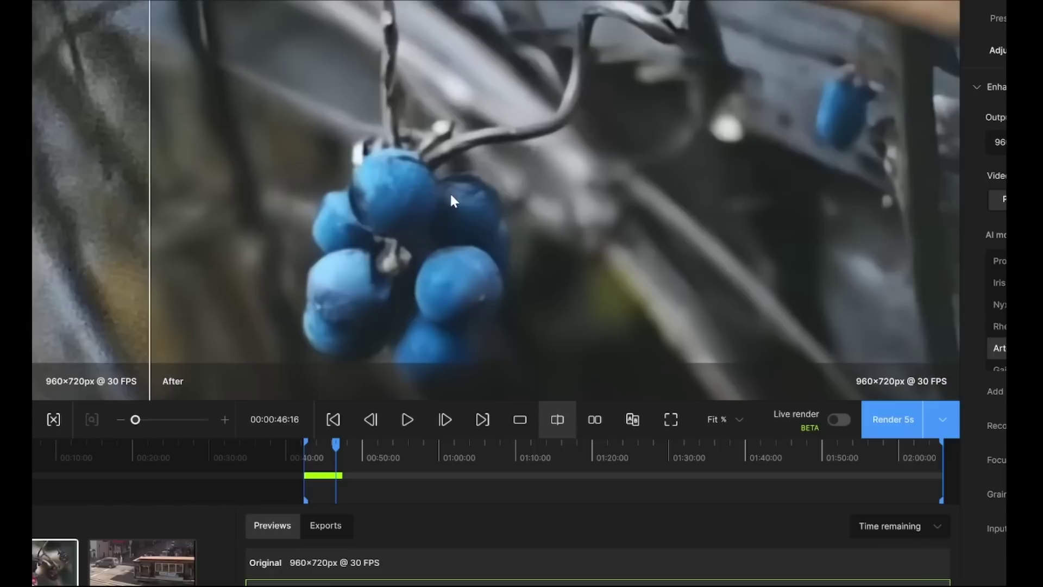
{"action": "mouse_move", "coordinate": [149, 228]}
{"action": "left_mouse_down"}
{"action": "mouse_move", "coordinate": [838, 293]}
{"action": "mouse_move", "coordinate": [100, 233]}
{"action": "mouse_move", "coordinate": [935, 278]}
{"action": "mouse_move", "coordinate": [46, 232]}
{"action": "mouse_move", "coordinate": [713, 249]}
{"action": "mouse_move", "coordinate": [517, 233]}
{"action": "mouse_move", "coordinate": [732, 223]}
{"action": "mouse_move", "coordinate": [59, 223]}
{"action": "mouse_move", "coordinate": [785, 235]}
{"action": "mouse_move", "coordinate": [679, 217]}
{"action": "mouse_move", "coordinate": [465, 210]}
{"action": "mouse_move", "coordinate": [162, 218]}
{"action": "left_mouse_up"}
{"action": "scroll", "coordinate": [390, 247], "scroll_direction": "up", "scroll_amount": 5}
{"action": "scroll", "coordinate": [392, 246], "scroll_direction": "down", "scroll_amount": 10}
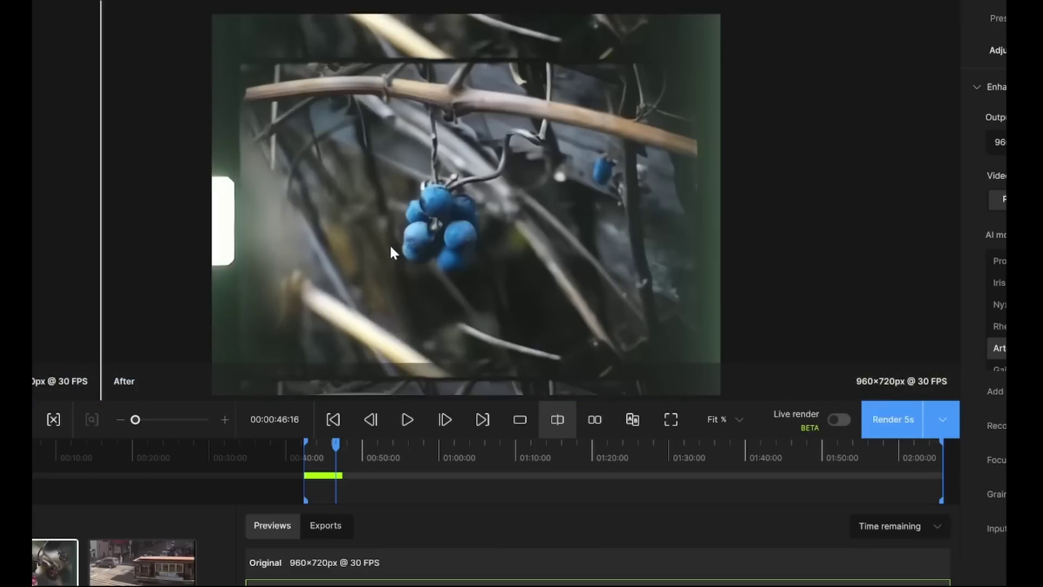
{"action": "scroll", "coordinate": [392, 247], "scroll_direction": "up", "scroll_amount": 2}
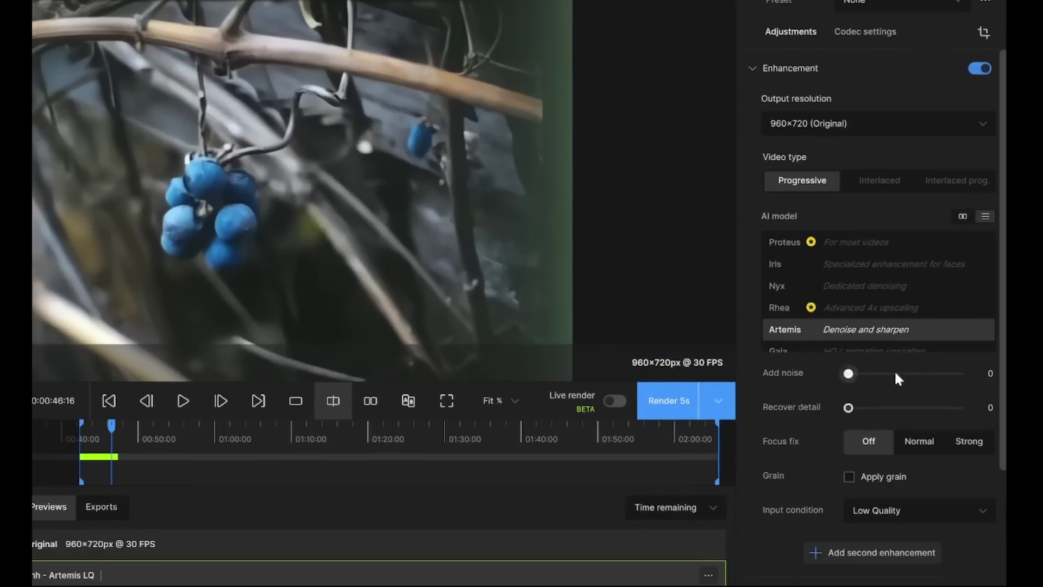
- Set the Artemis input condition to Medium Quality and render a 5-second preview from the In point
{"action": "left_click", "coordinate": [979, 513]}
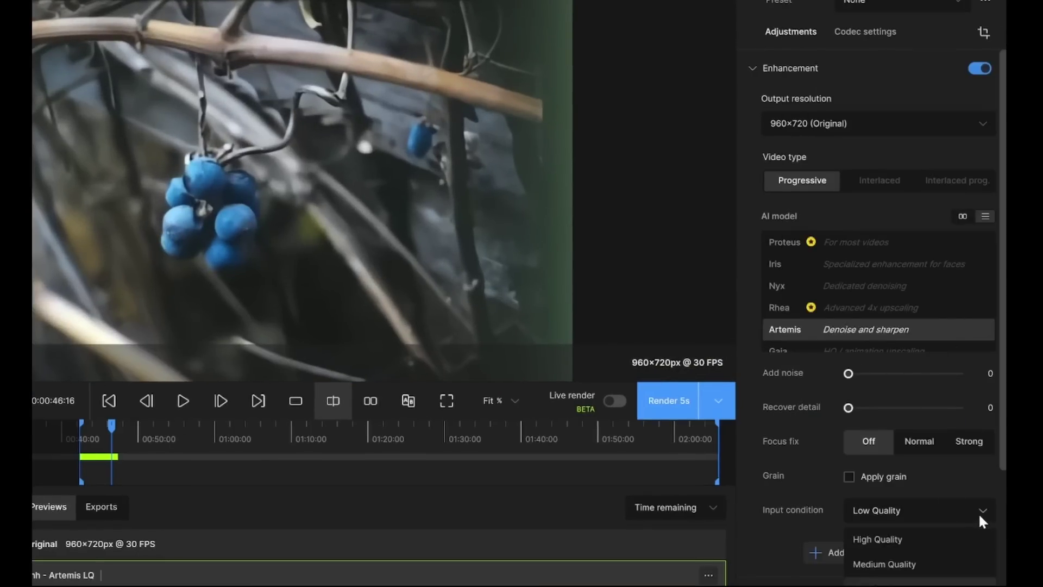
{"action": "left_click", "coordinate": [923, 565]}
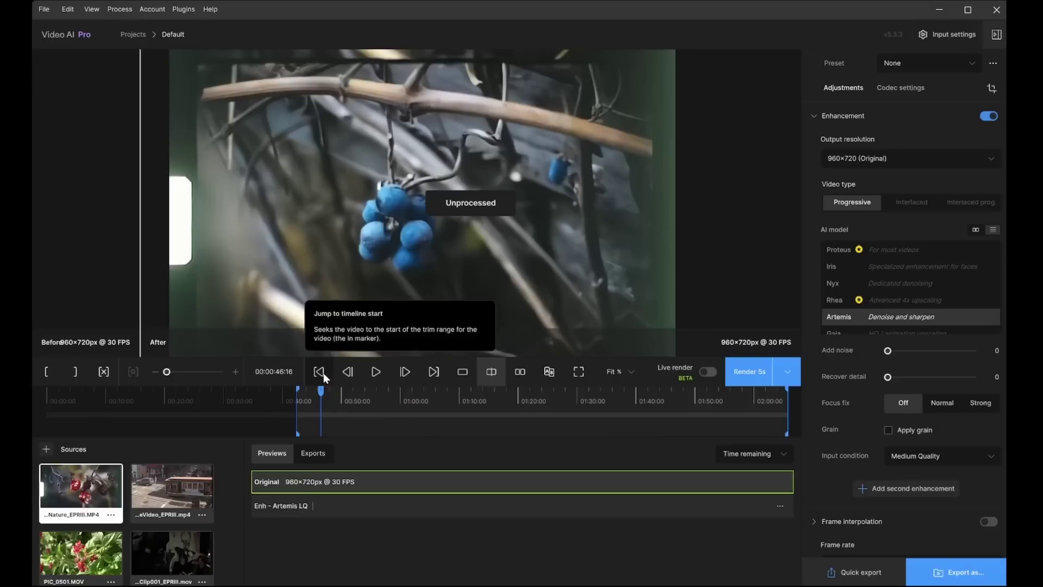
{"action": "left_click", "coordinate": [321, 374]}
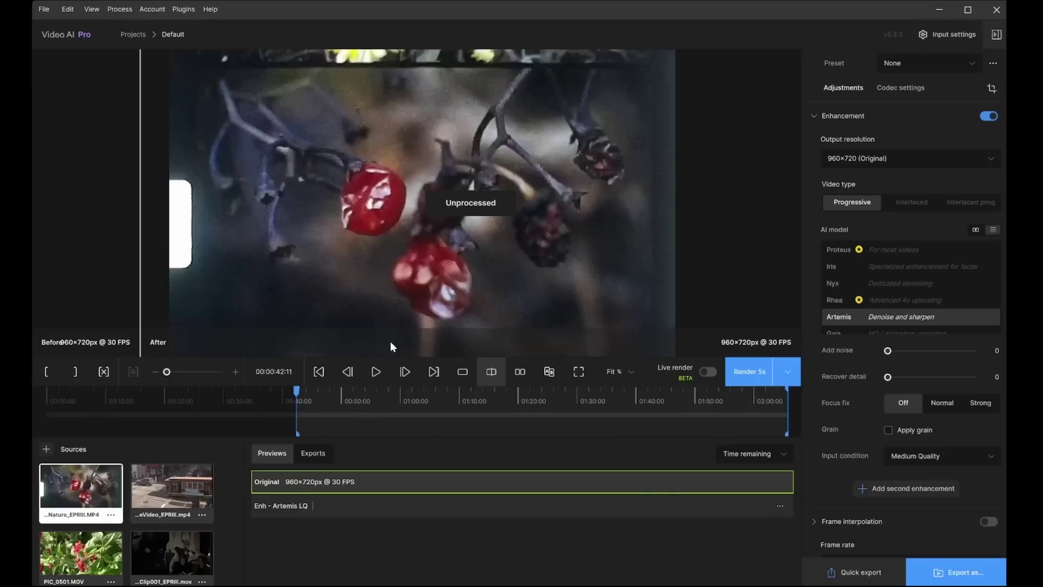
{"action": "left_click", "coordinate": [756, 373]}
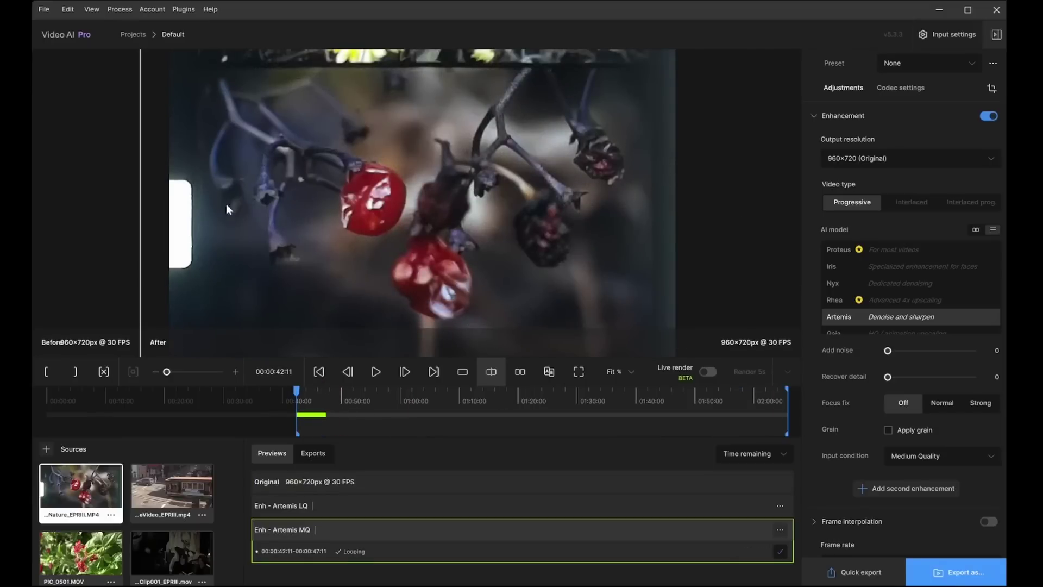
- Inspect the Artemis Medium Quality preview by playing it back and moving the before/after divider across the berries
{"action": "left_click_drag", "start_coordinate": [141, 221], "coordinate": [53, 261]}
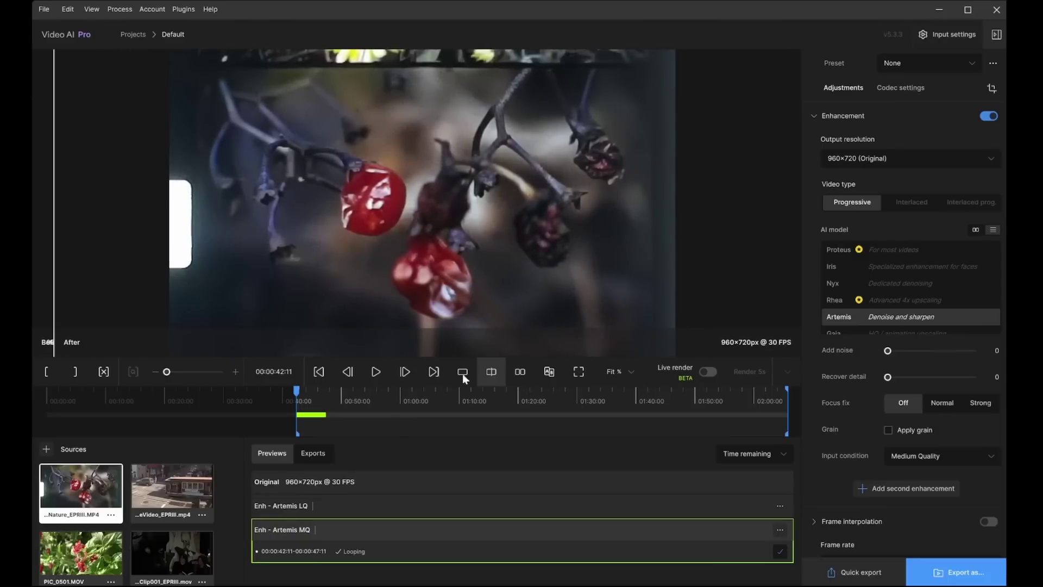
{"action": "left_click", "coordinate": [383, 374]}
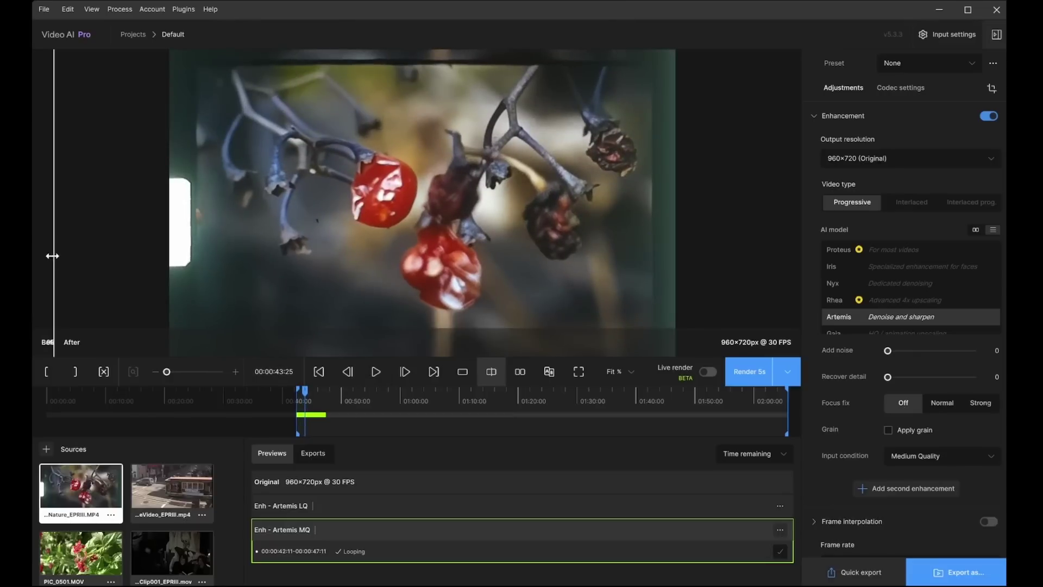
{"action": "left_click_drag", "start_coordinate": [50, 255], "coordinate": [211, 256]}
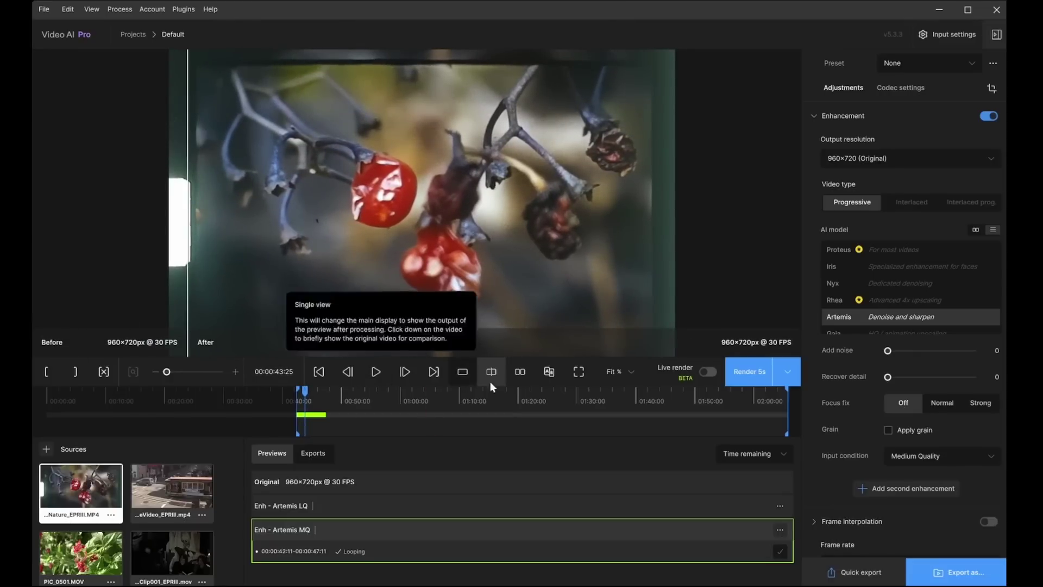
{"action": "left_click", "coordinate": [382, 373]}
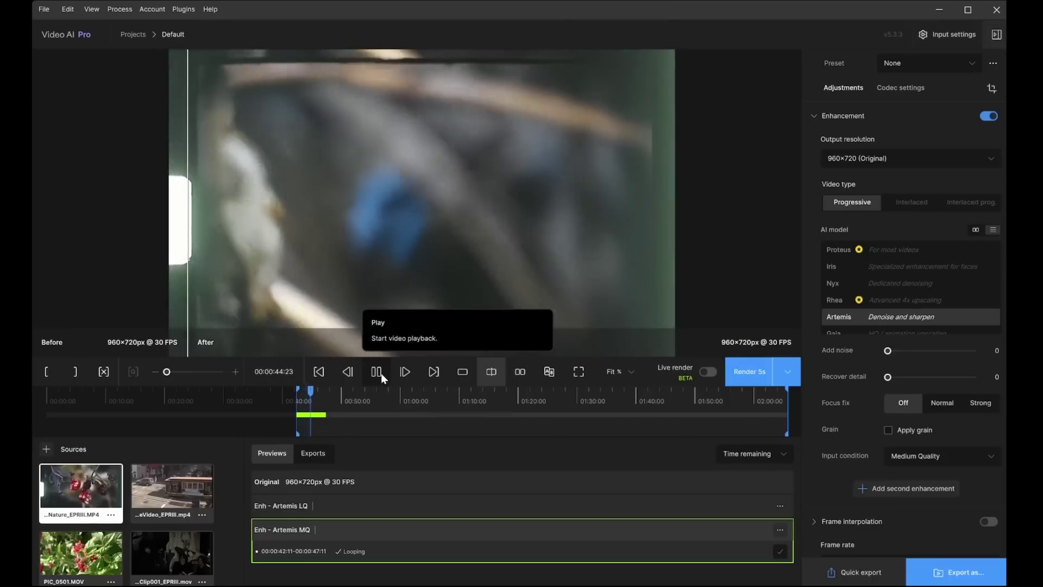
{"action": "left_click", "coordinate": [380, 373]}
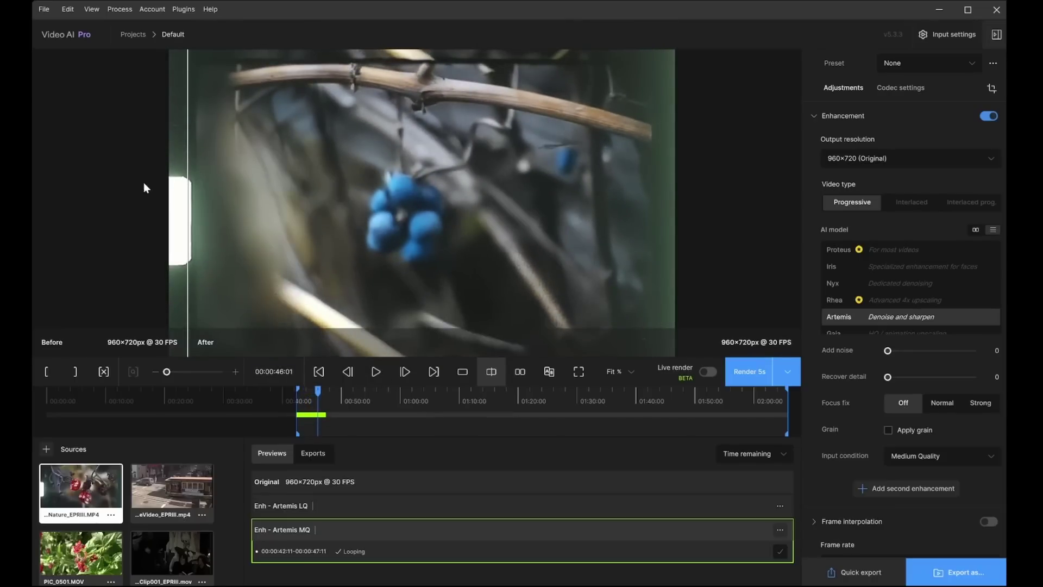
{"action": "left_click_drag", "start_coordinate": [187, 233], "coordinate": [111, 228]}
{"action": "left_click", "coordinate": [381, 374]}
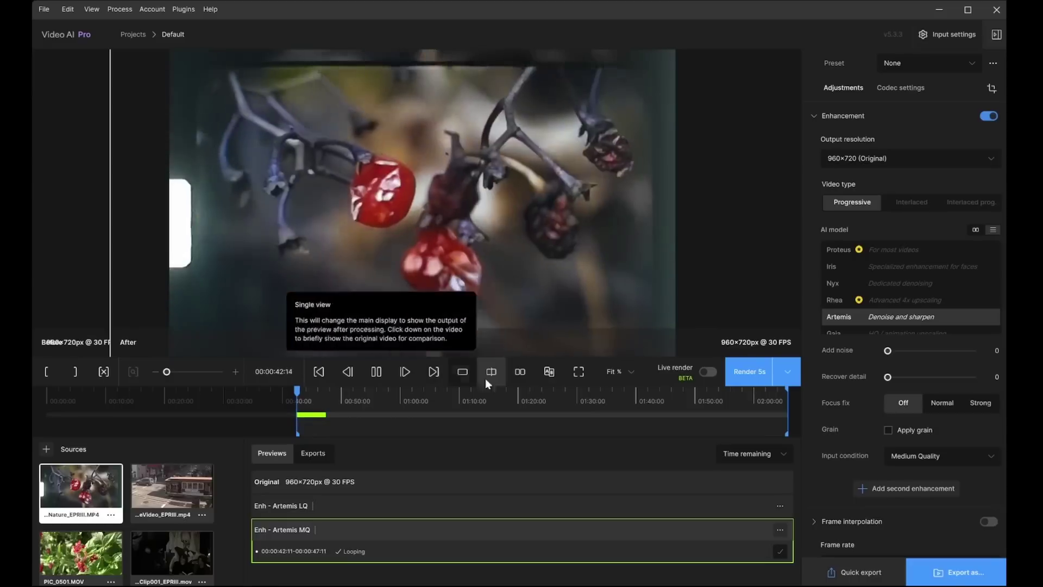
{"action": "left_click", "coordinate": [381, 376]}
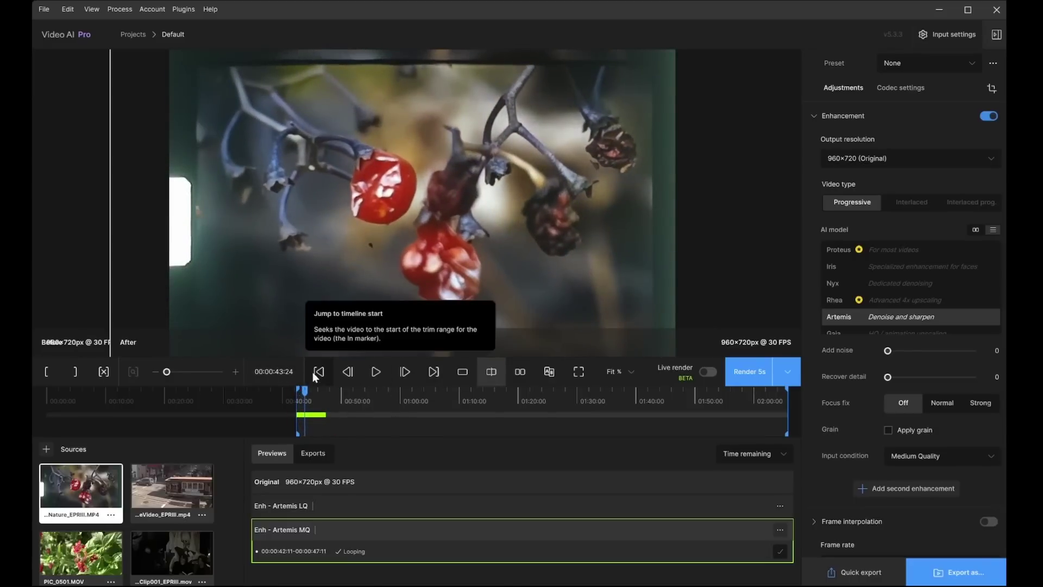
- Set the Artemis input condition to High Quality and render a 5-second preview from the In point
{"action": "left_click", "coordinate": [319, 373]}
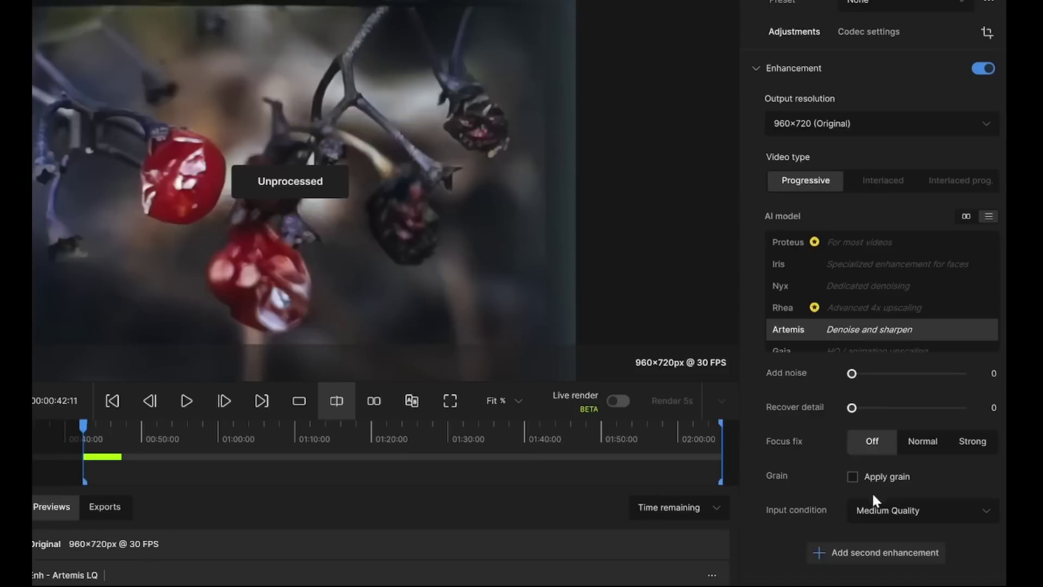
{"action": "left_click", "coordinate": [945, 454]}
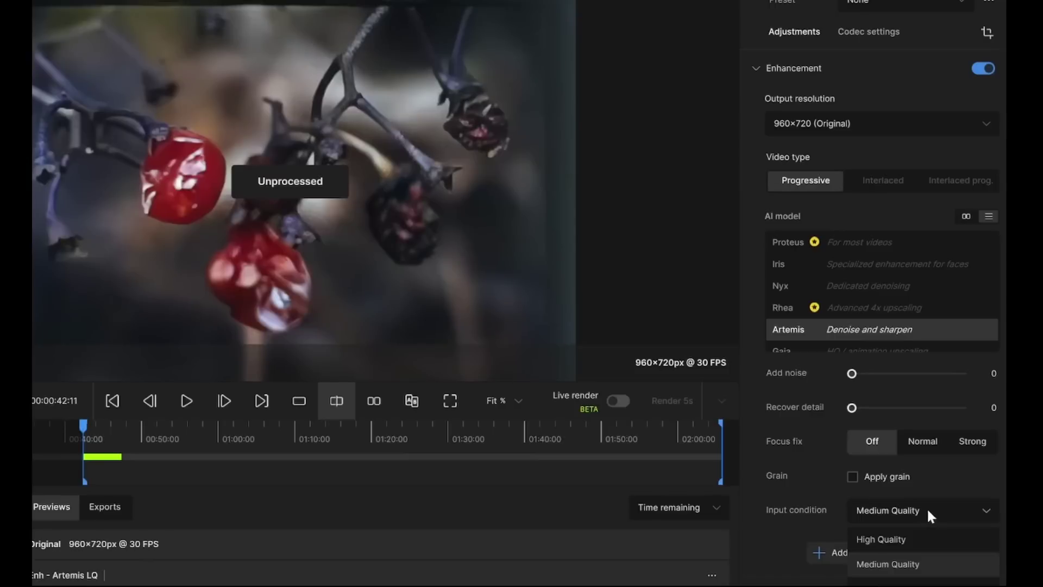
{"action": "left_click", "coordinate": [889, 540]}
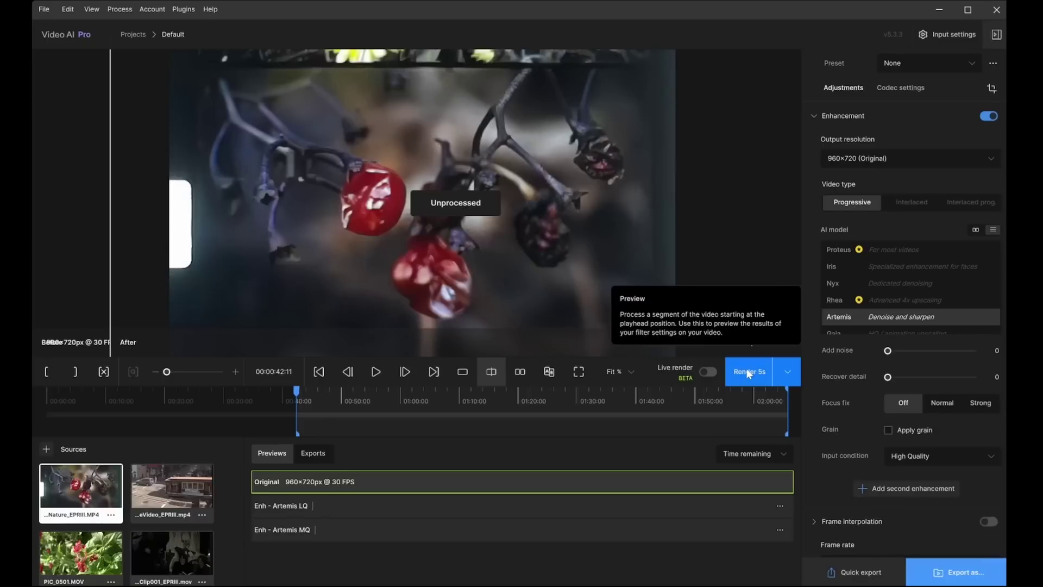
{"action": "left_click", "coordinate": [748, 373]}
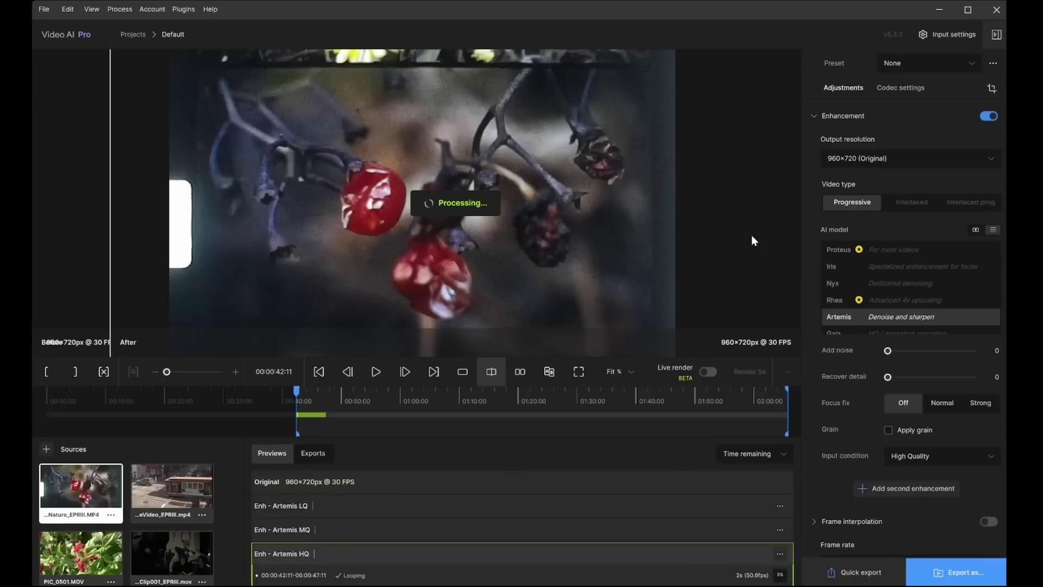